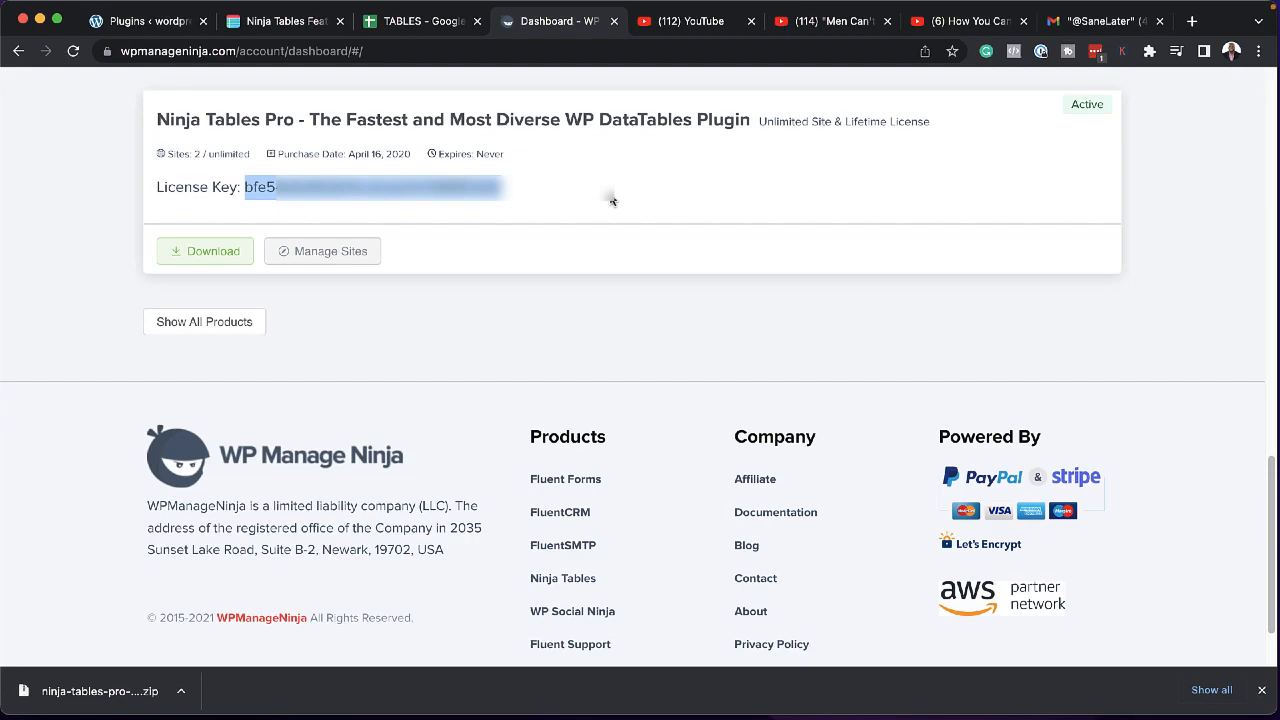
Install the WordPress plugin from the downloaded ninja-tables-pro-4.3.0 (1).zip file and activate it.
click(163, 24)
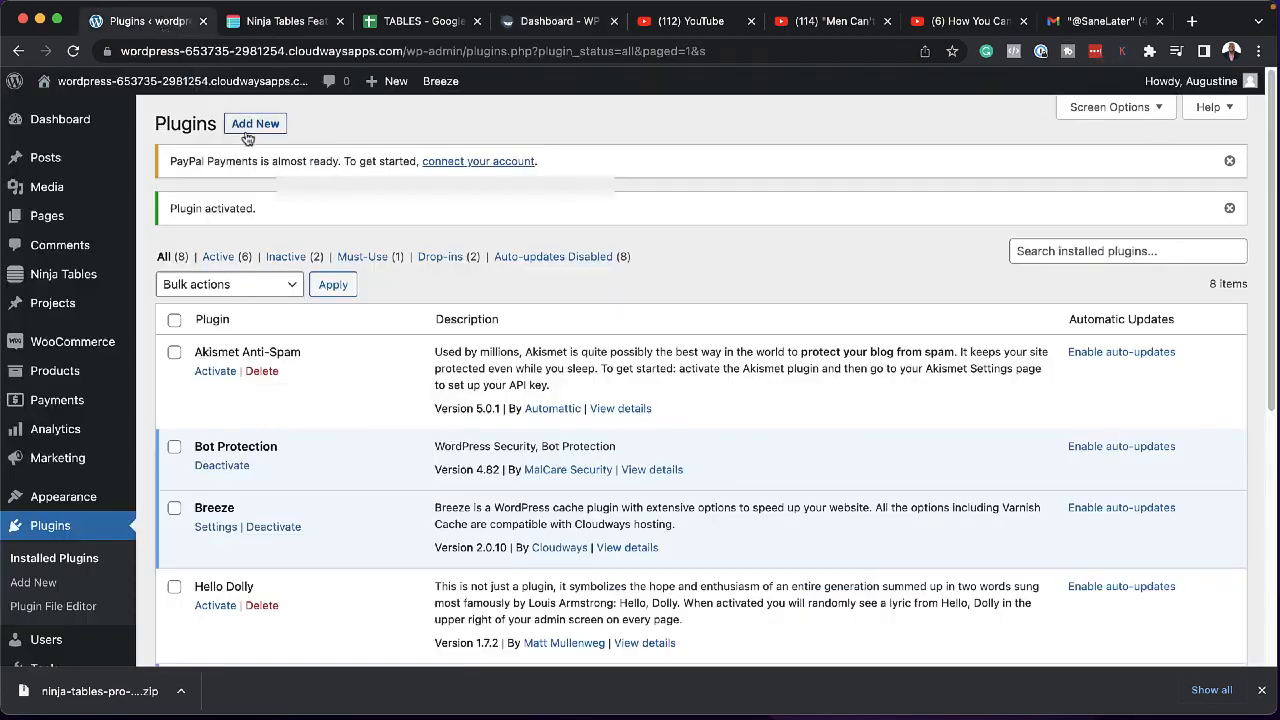
click(253, 127)
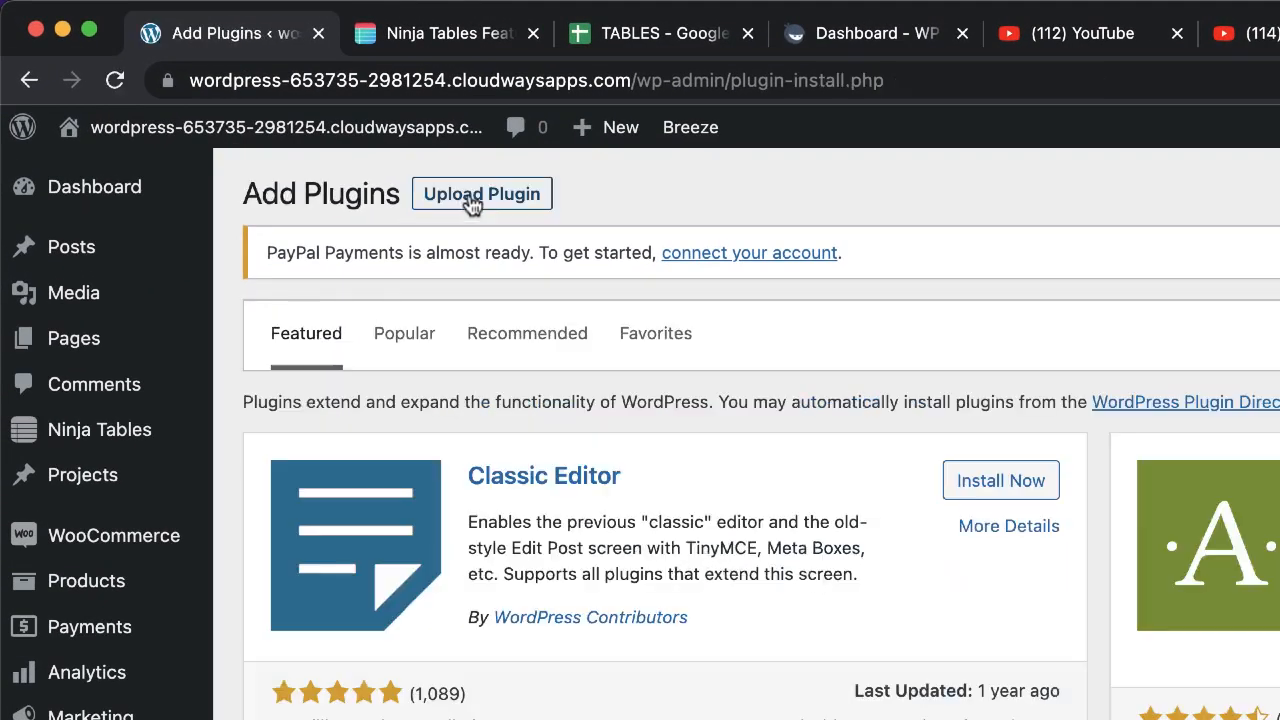
click(472, 199)
mouse_move(115, 690)
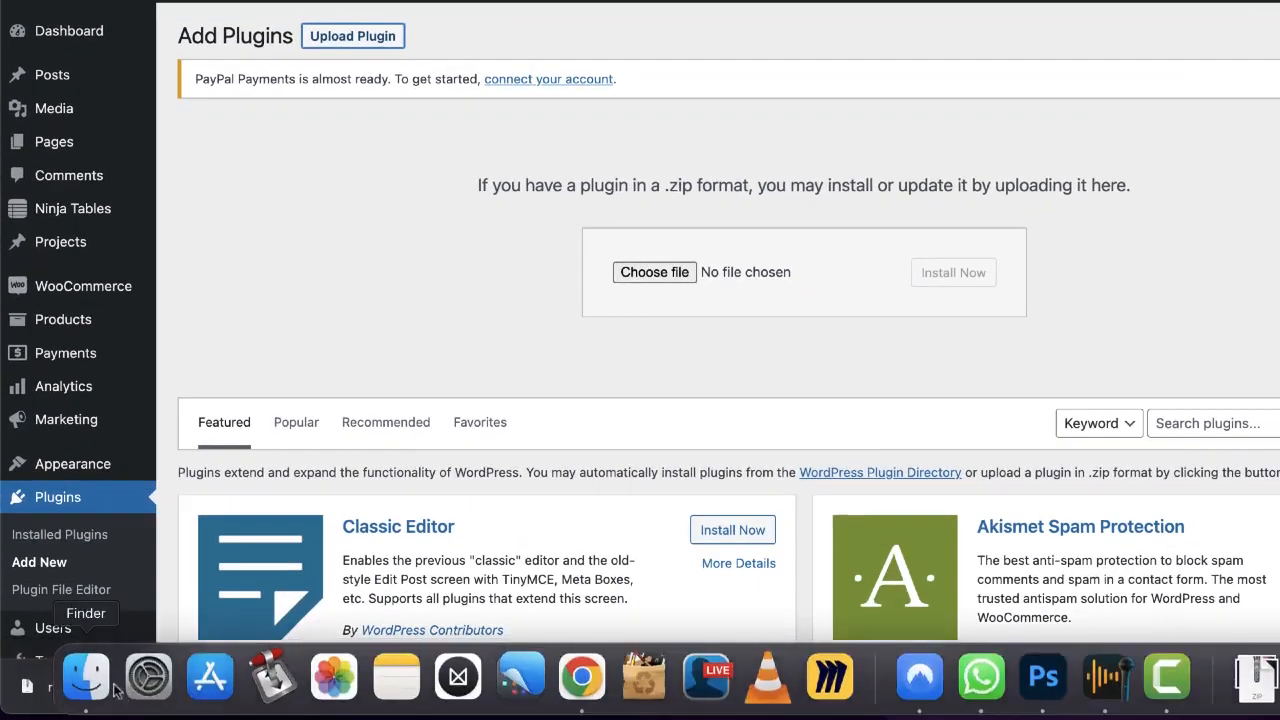
drag(30, 695, 822, 273)
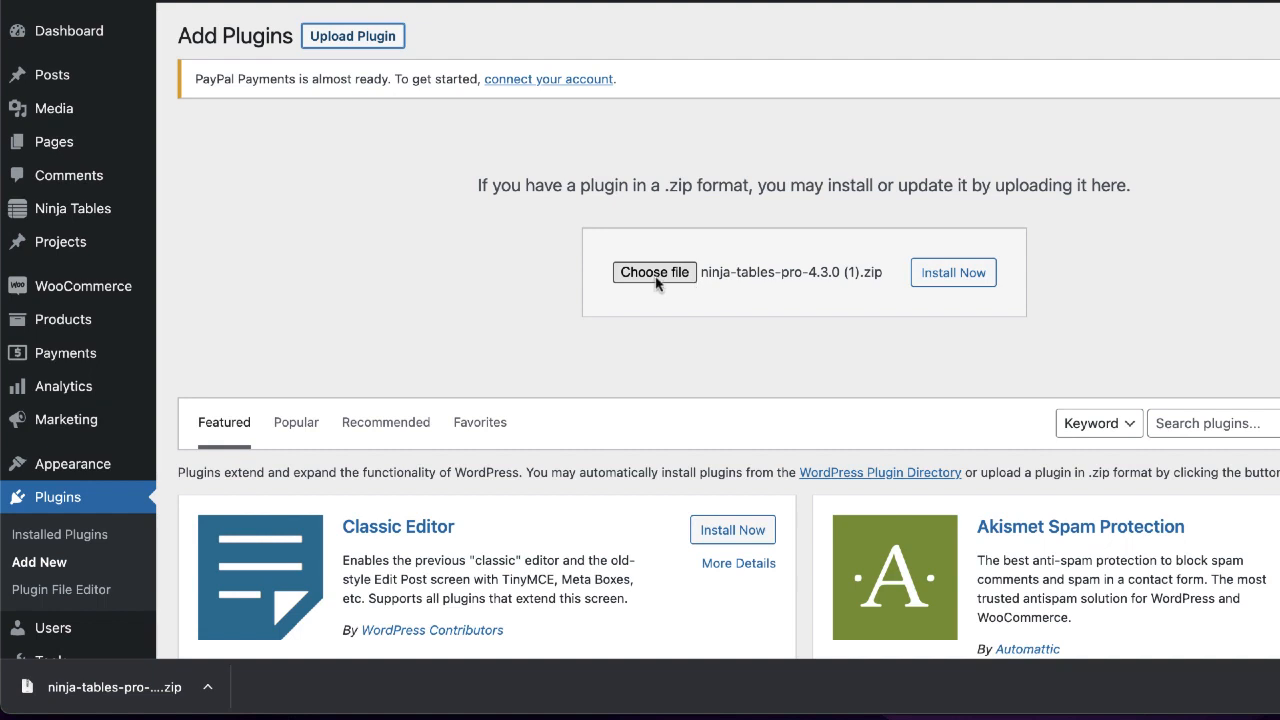
click(955, 277)
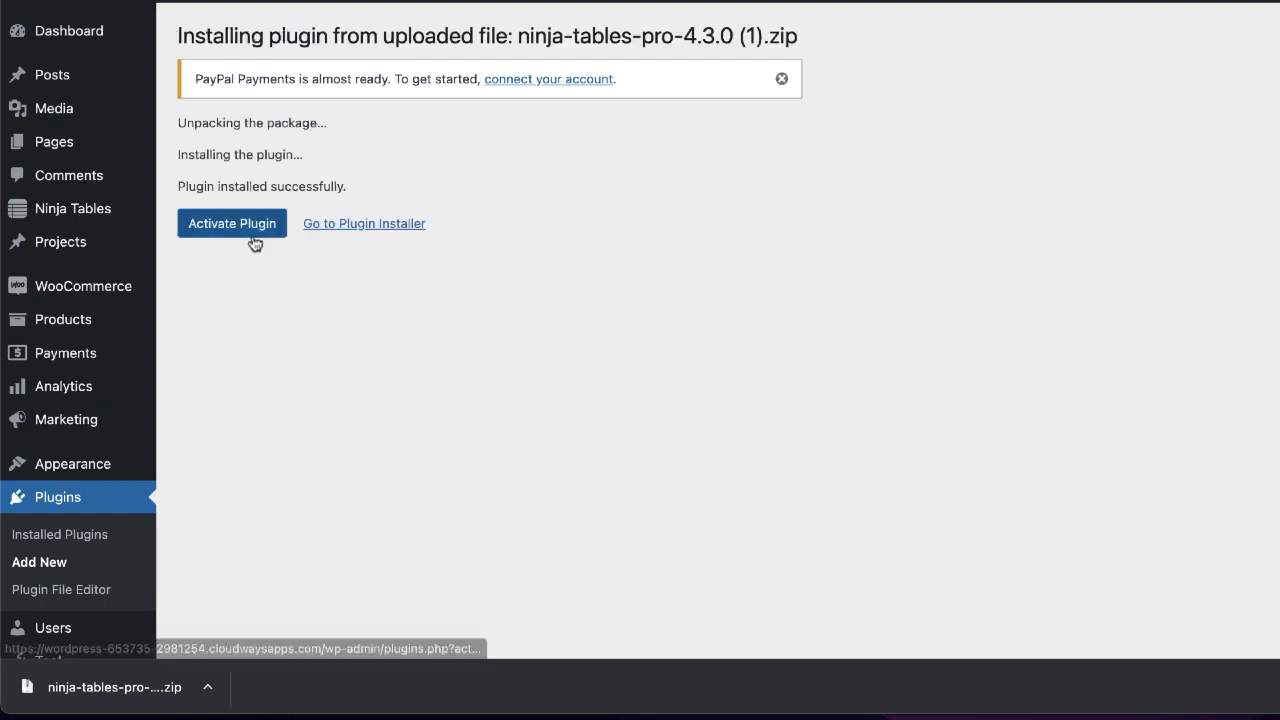
click(254, 233)
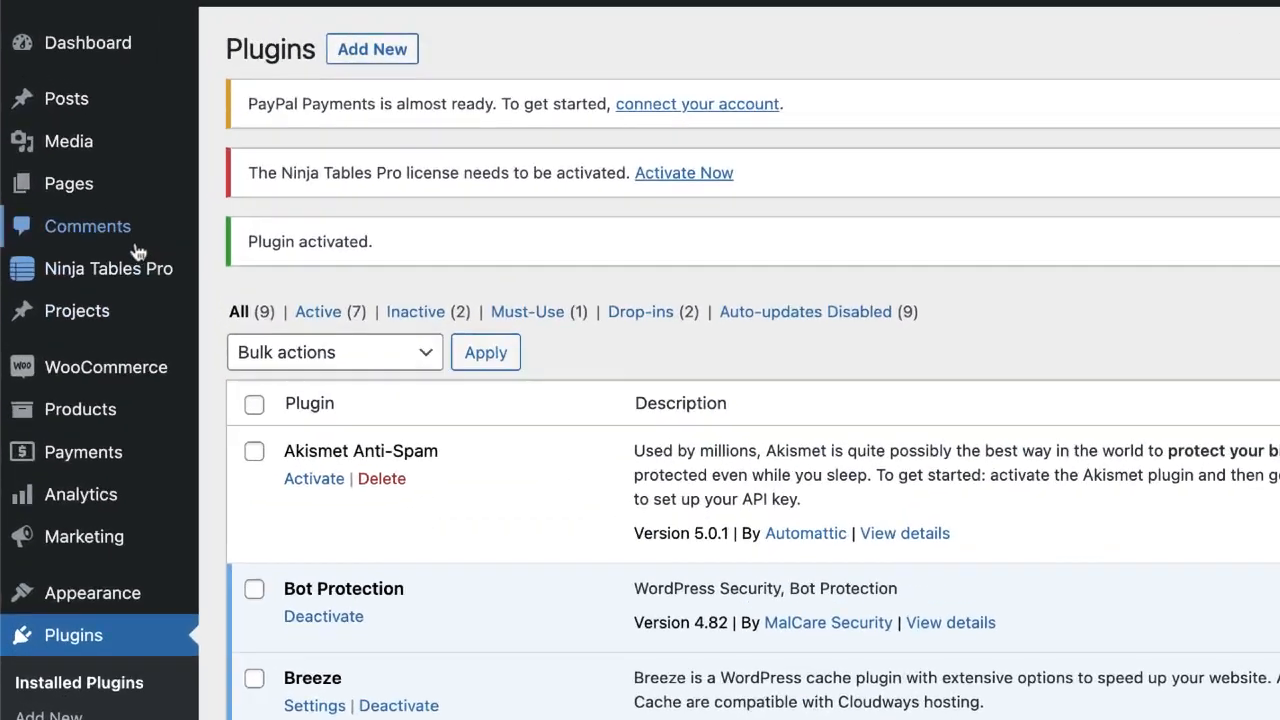
Paste the license key into the Ninja Tables Pro licensing settings and activate the license.
mouse_move(92, 208)
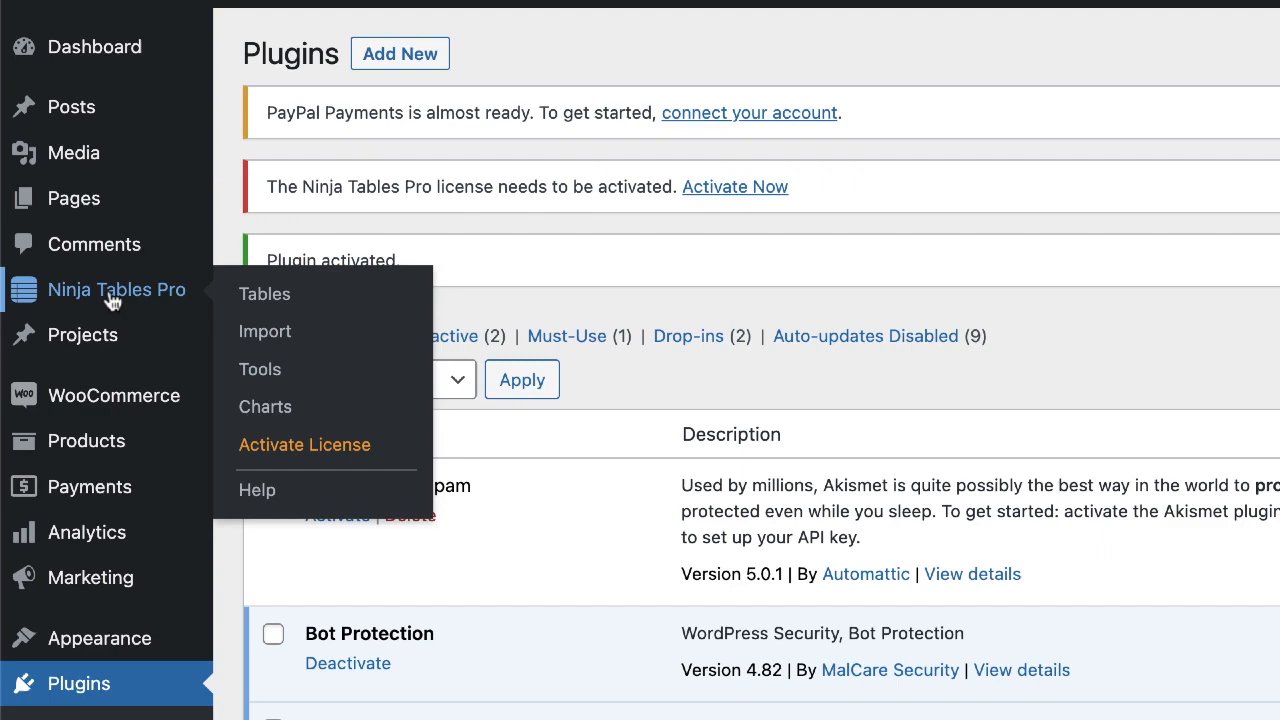
click(346, 459)
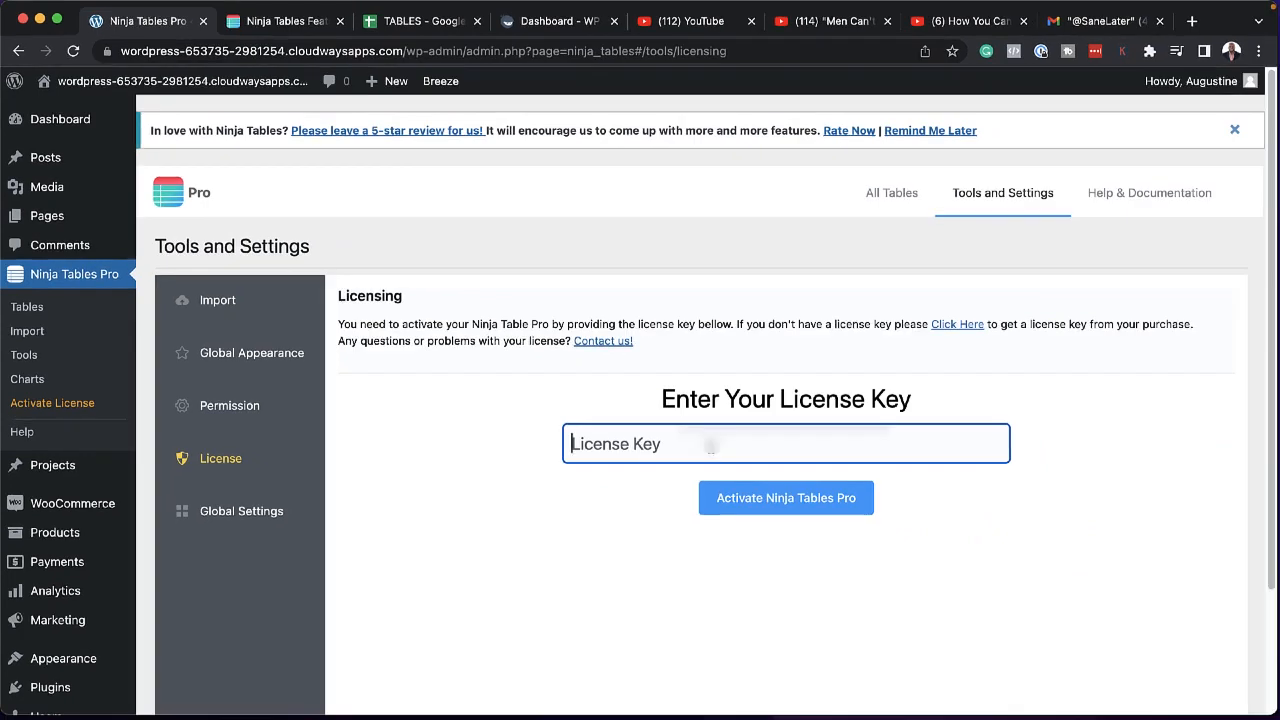
key(super+v)
click(780, 505)
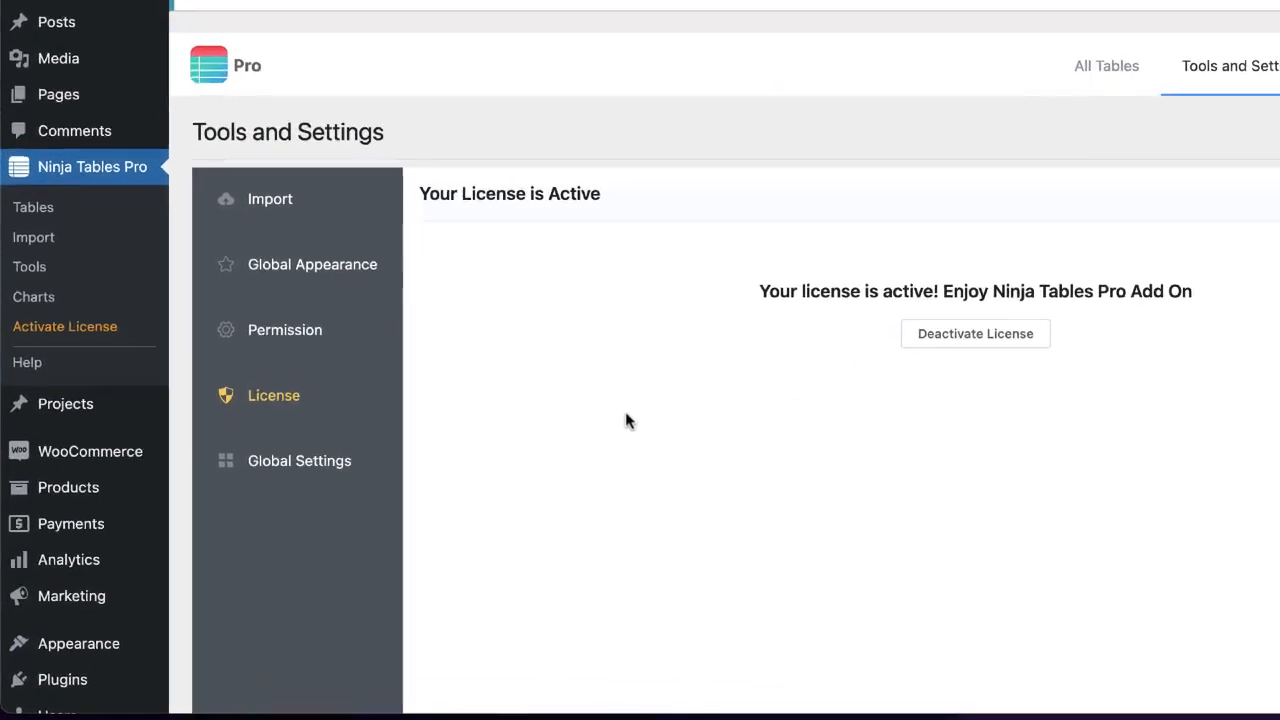
Create a default, manually built Ninja Tables table titled Test Table with no description.
click(44, 196)
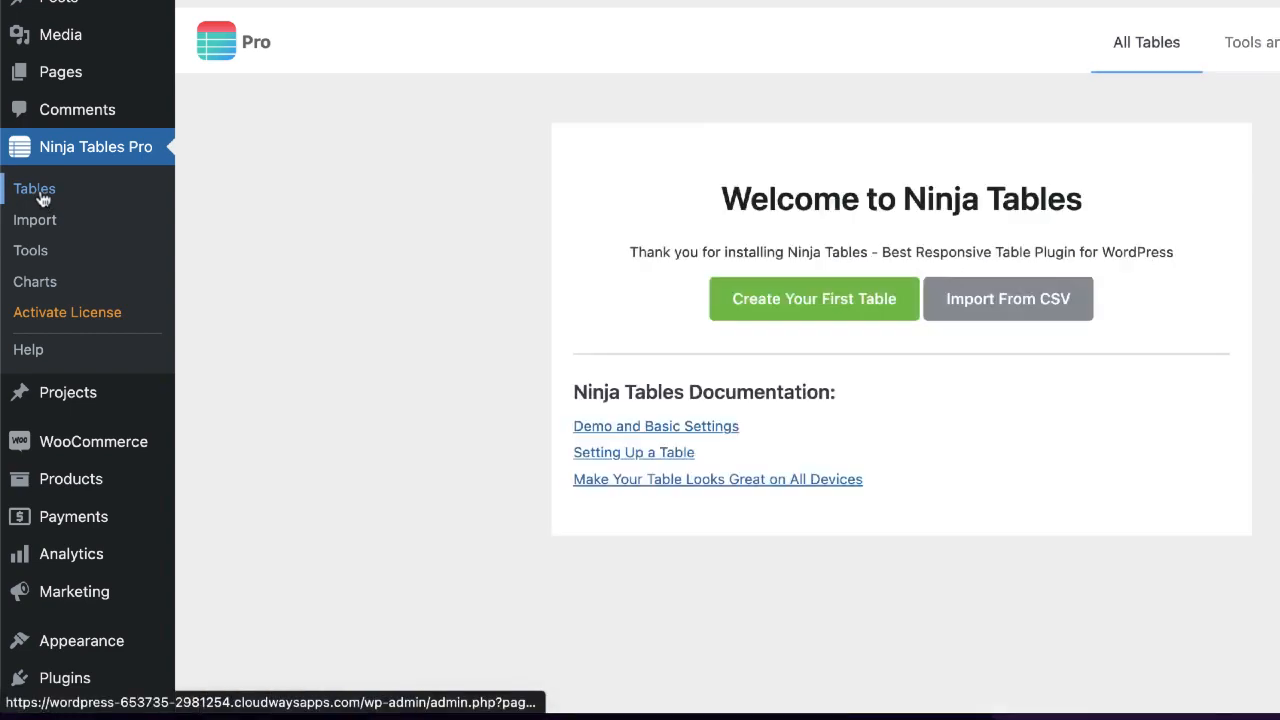
click(830, 313)
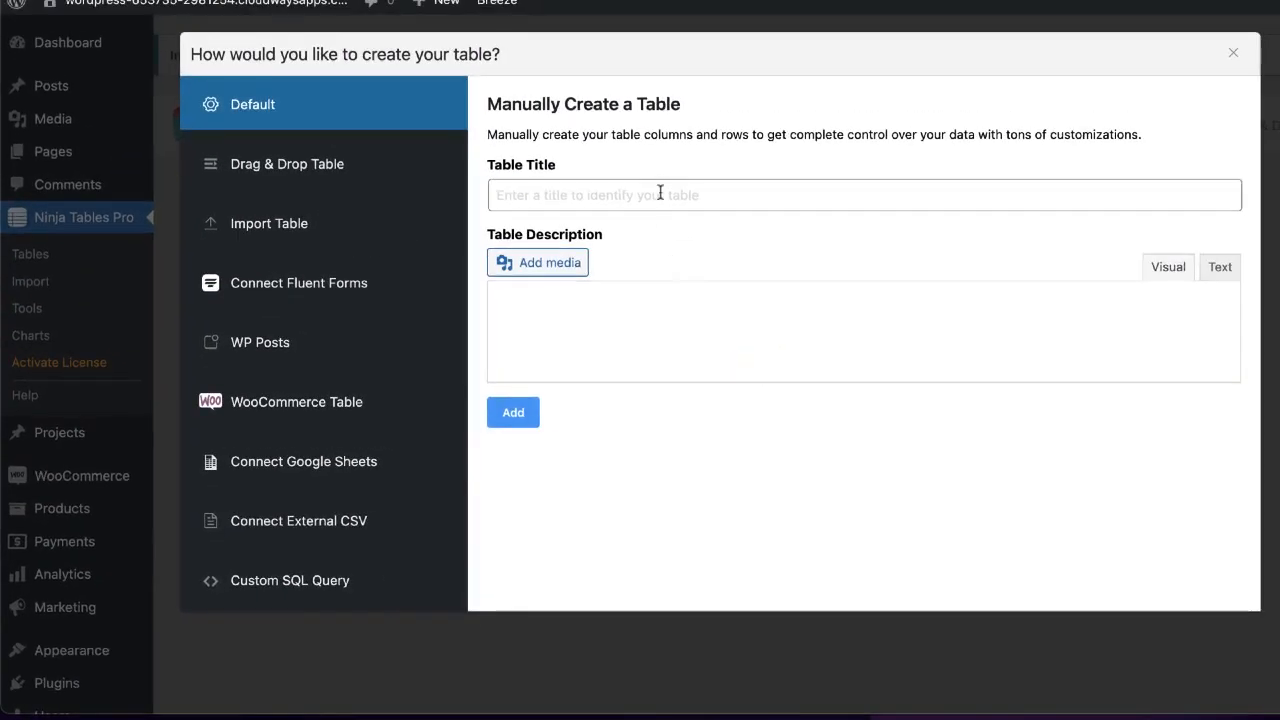
click(711, 146)
text(Test Table)
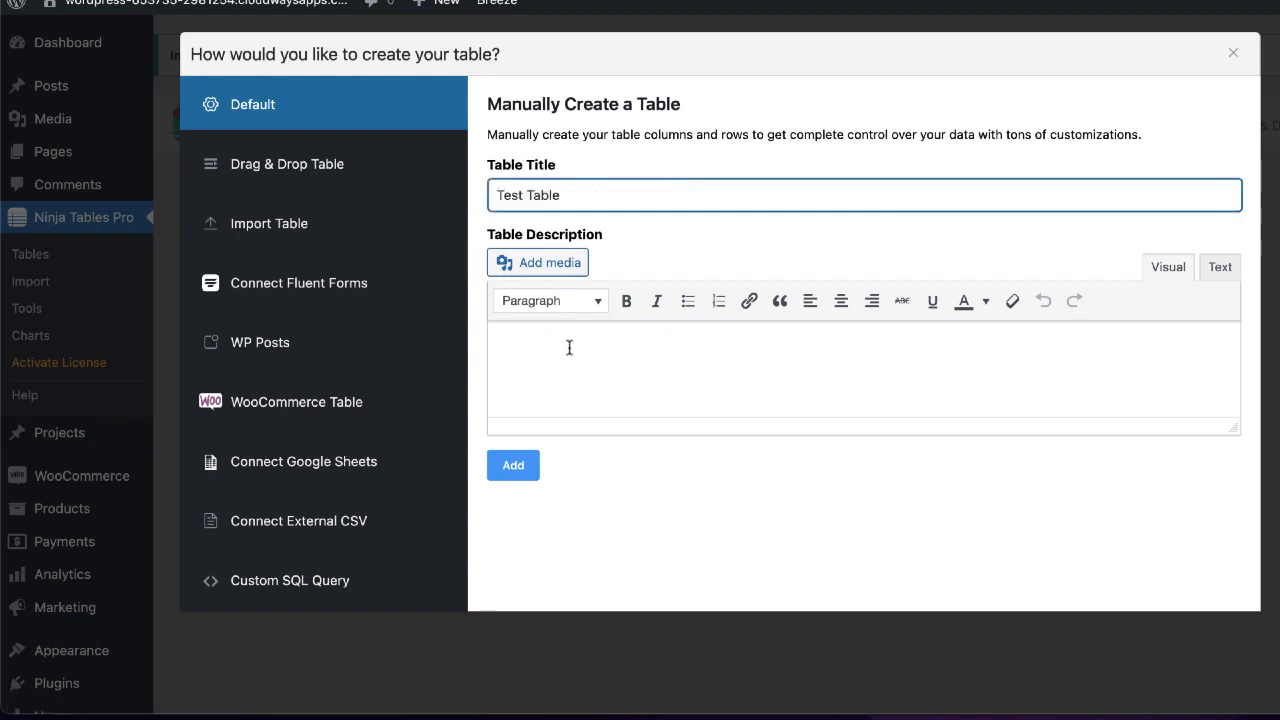
click(530, 468)
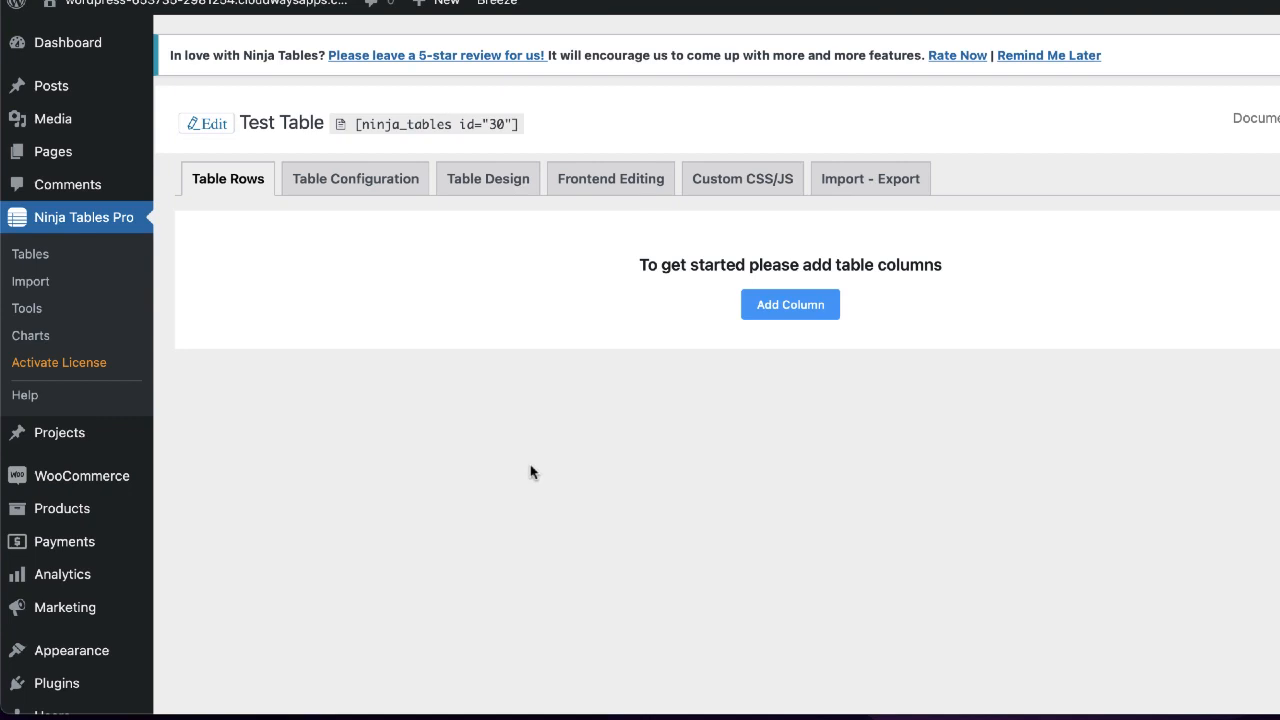
Add Sales and Item columns to Test Table as single line text fields.
click(812, 311)
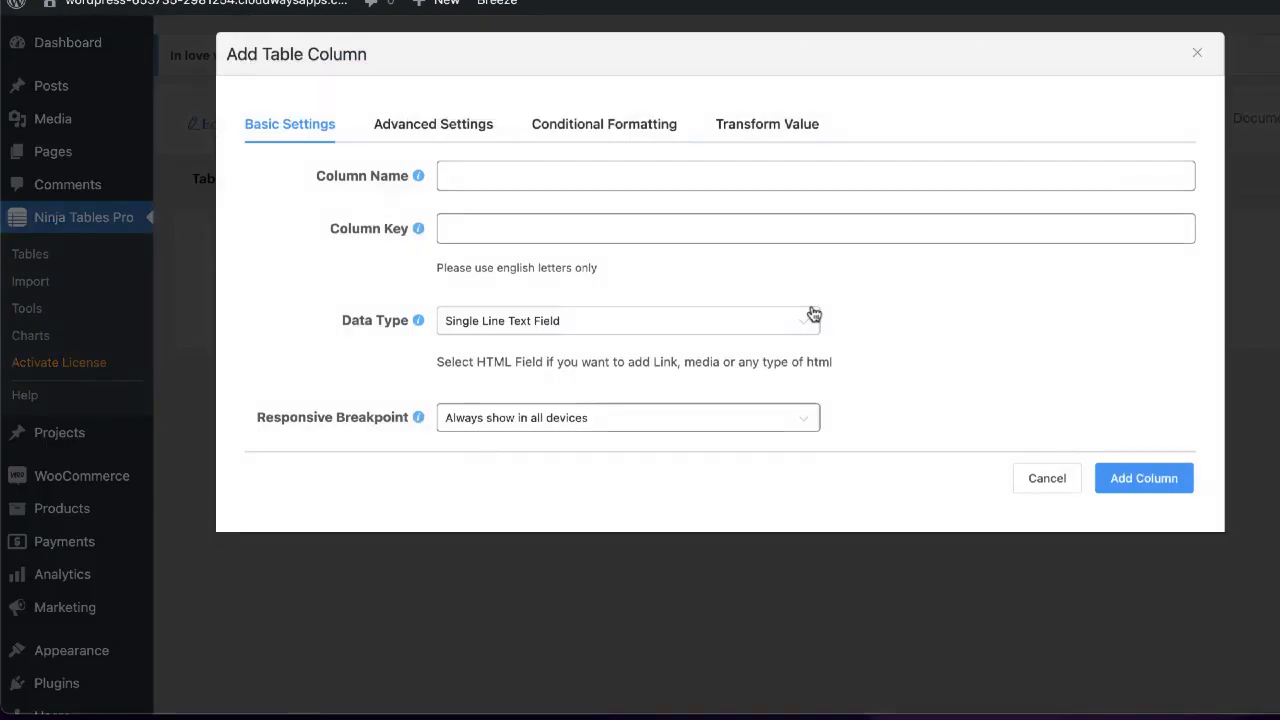
click(572, 177)
text(Sal)
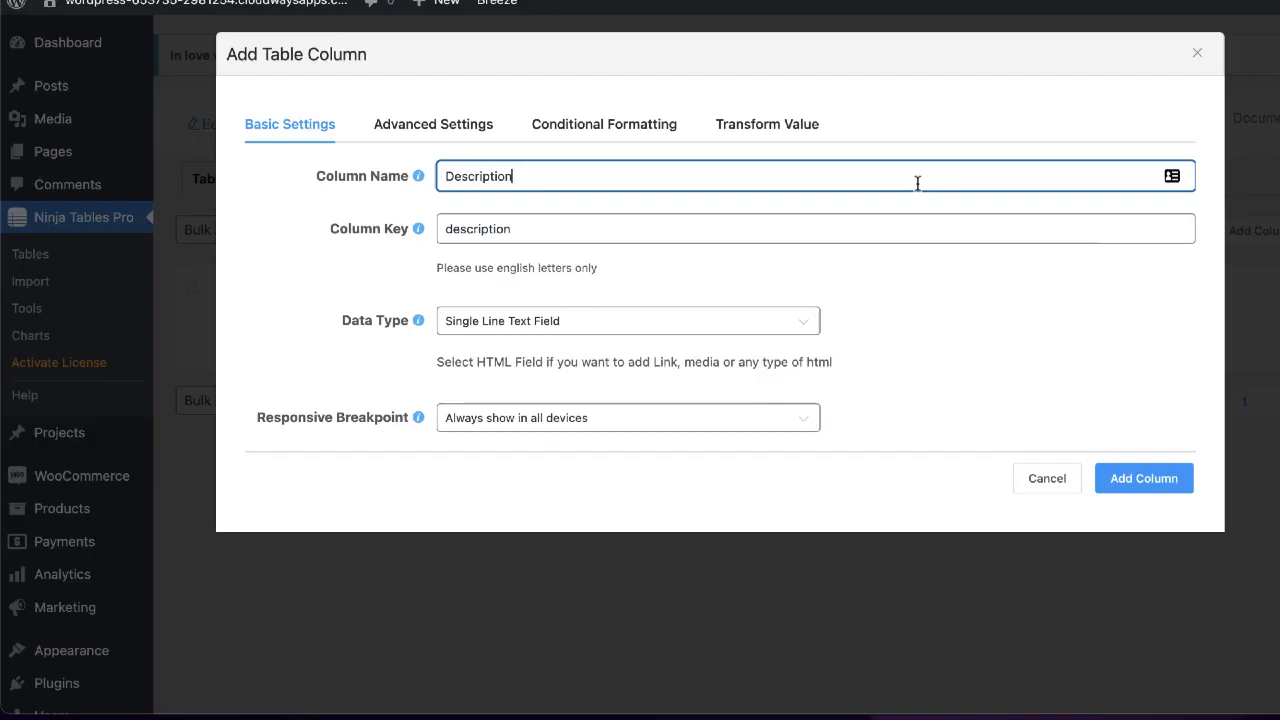
double_click(917, 181)
text(It)
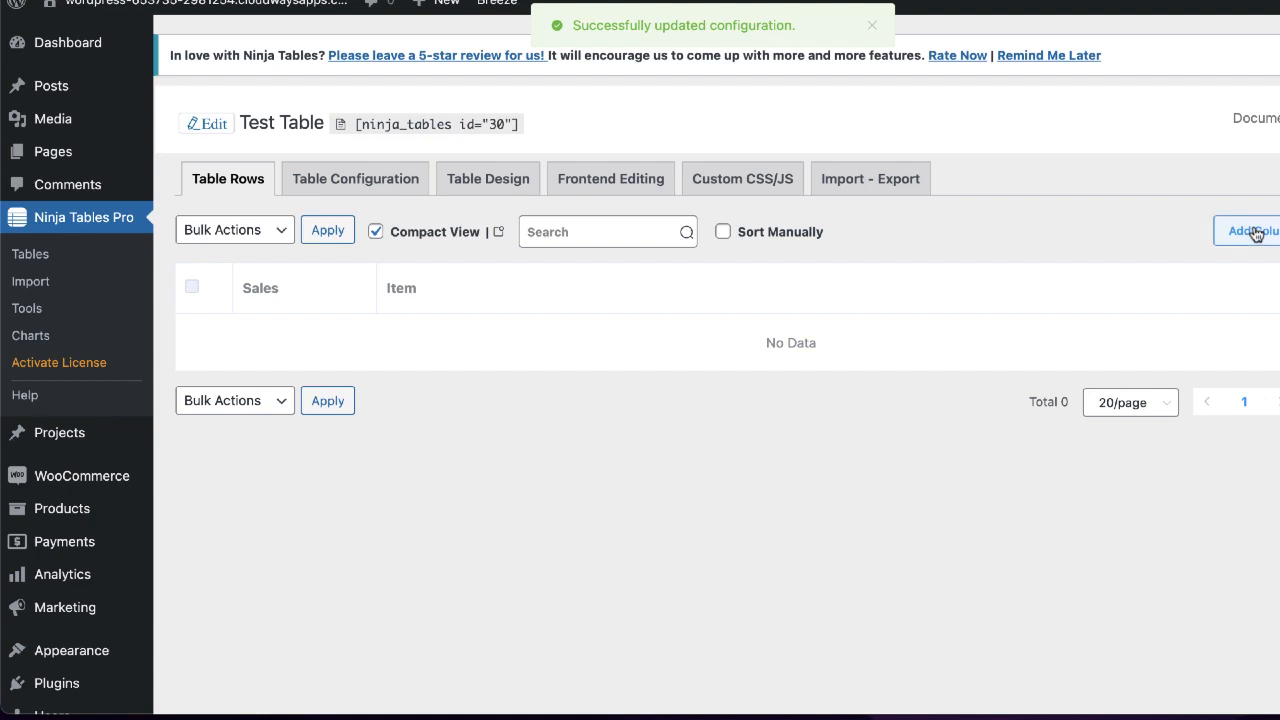
Add a third column named Manager with the Single Line Text Field data type.
click(1255, 231)
click(1080, 173)
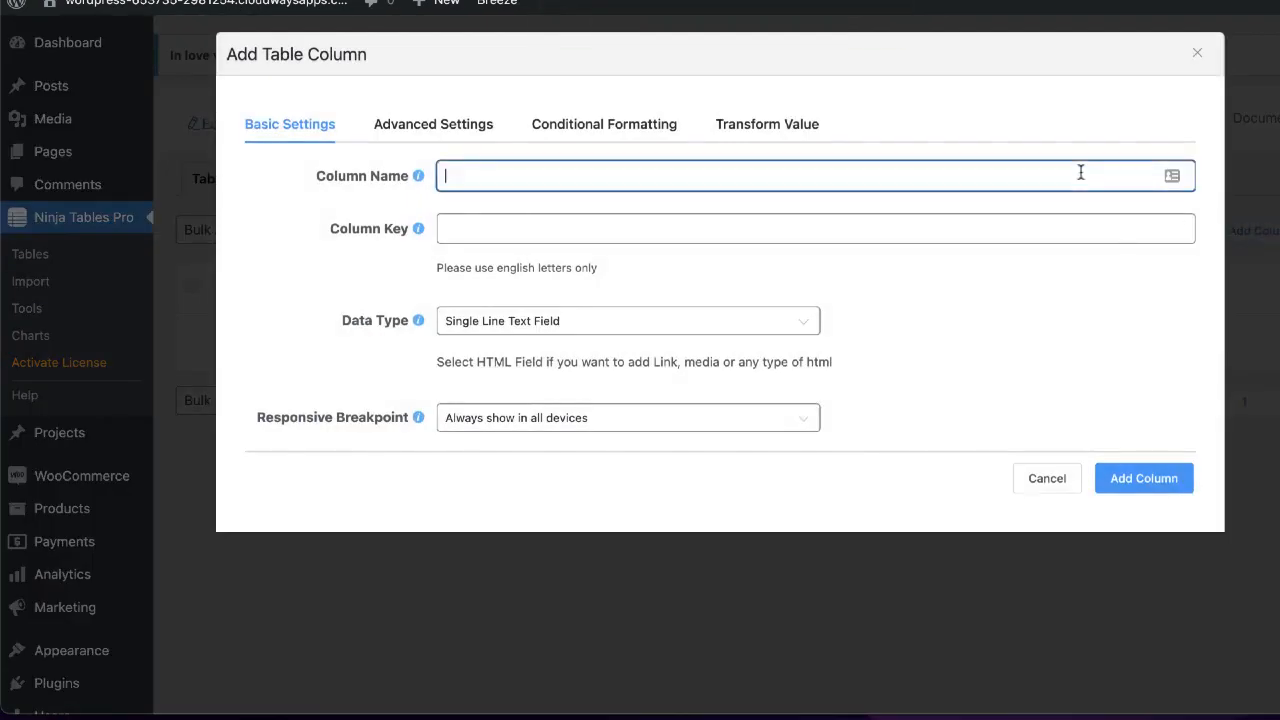
text(Manager)
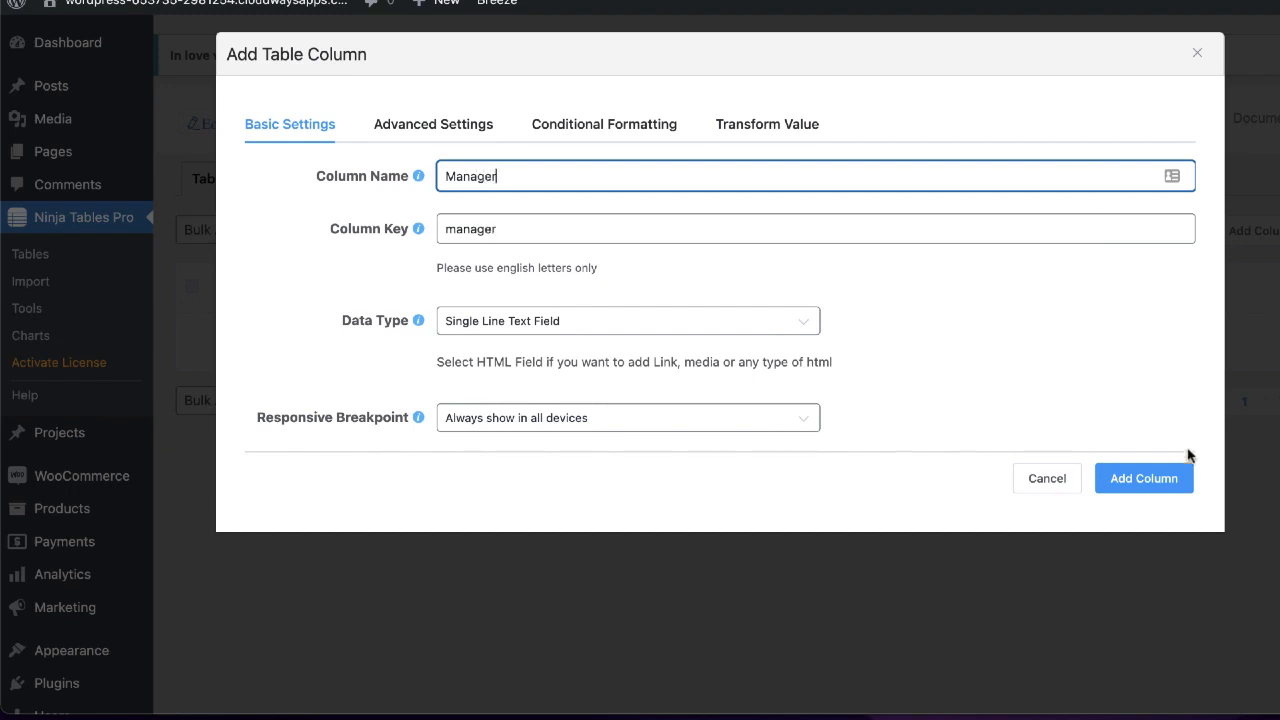
click(1145, 482)
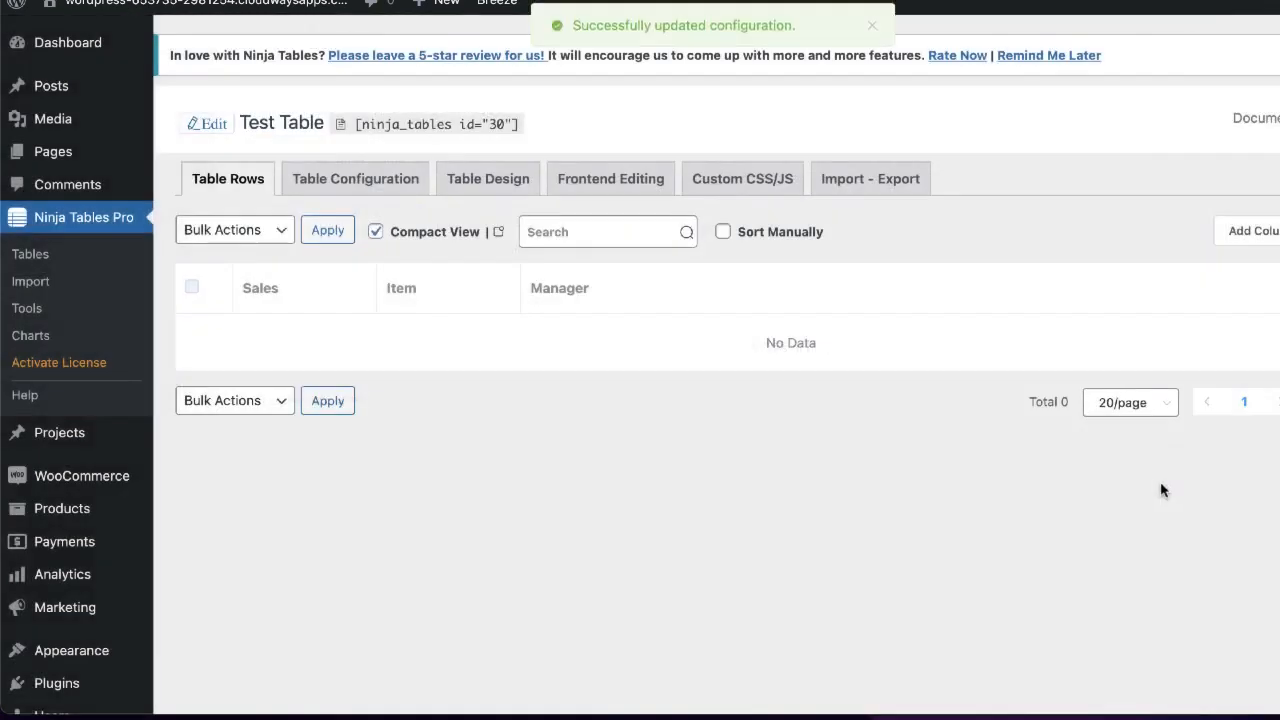
Add table rows for Shoes with sales 12,000, Bags with 5,000 and Hats with 1,000, each with its manager's name.
click(1279, 231)
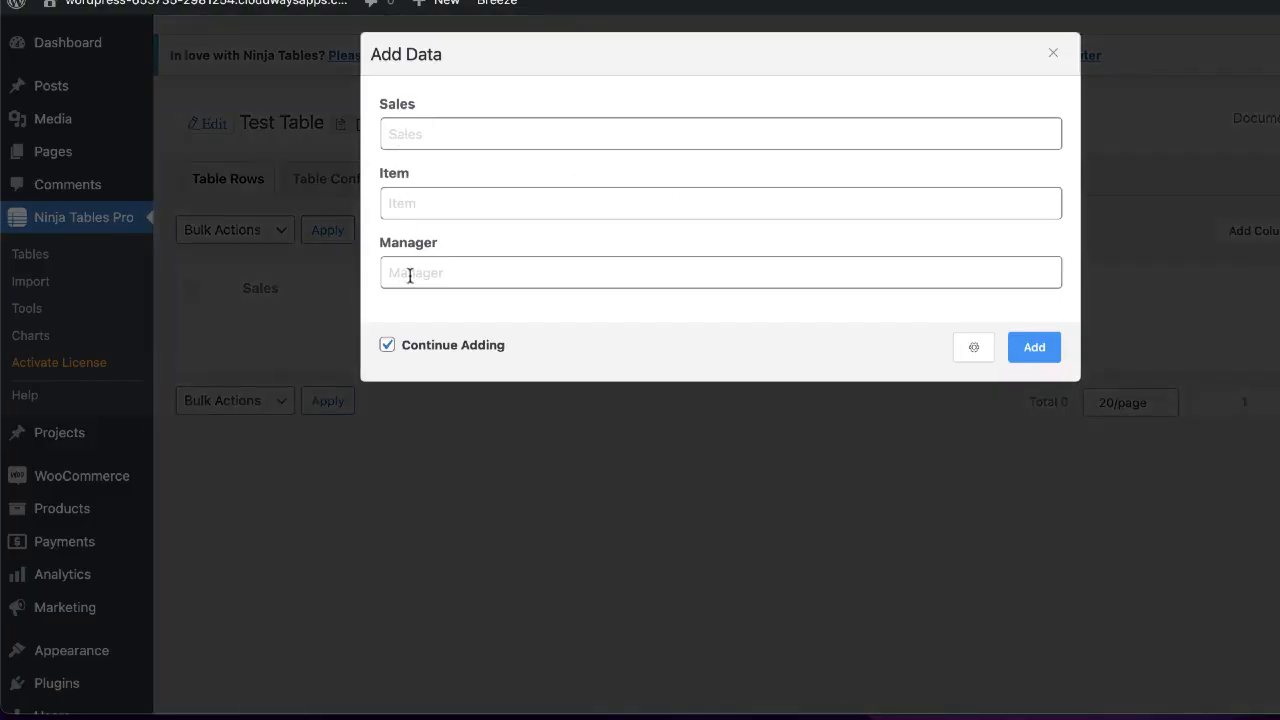
click(430, 136)
text(12,000)
click(438, 203)
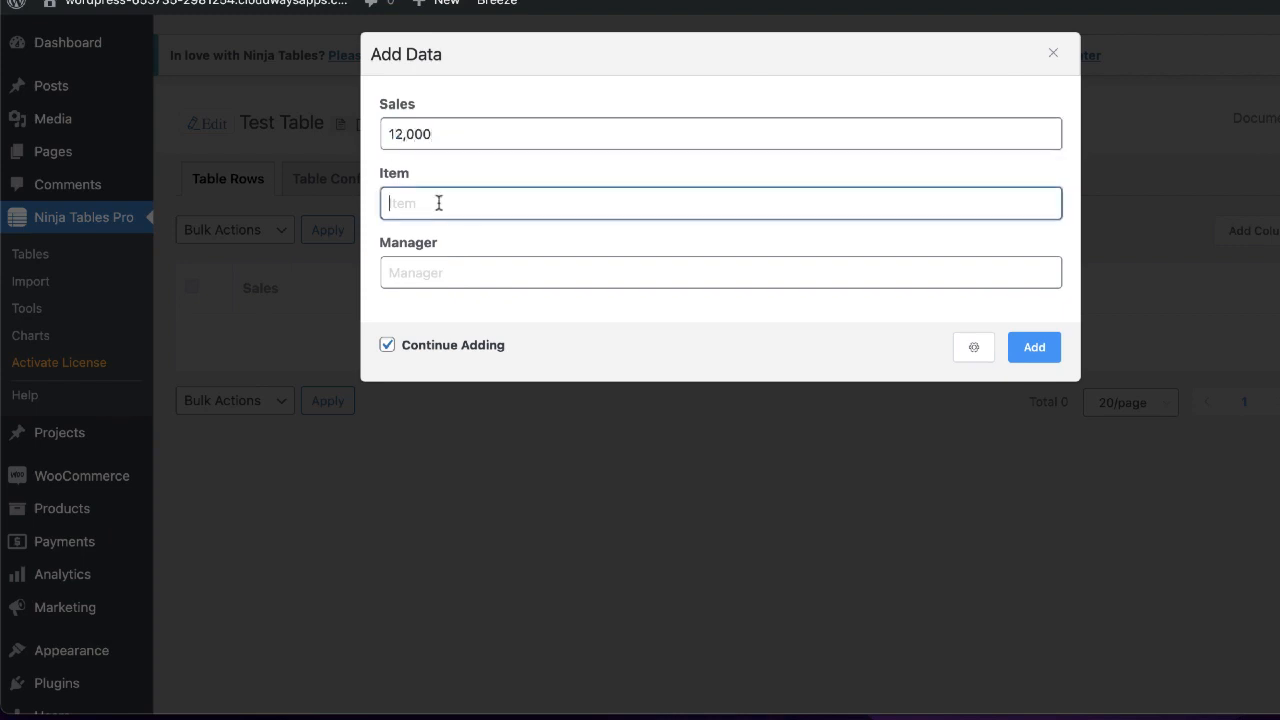
text(Shoes)
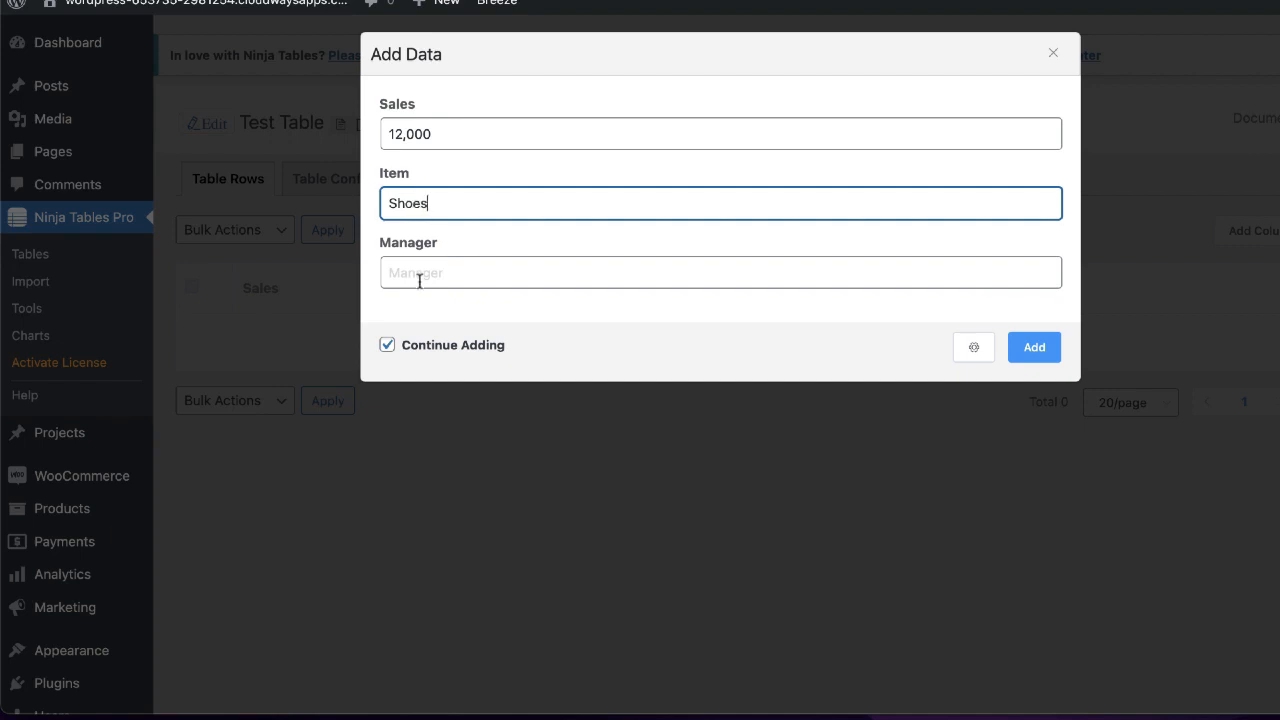
click(419, 281)
text(Mike)
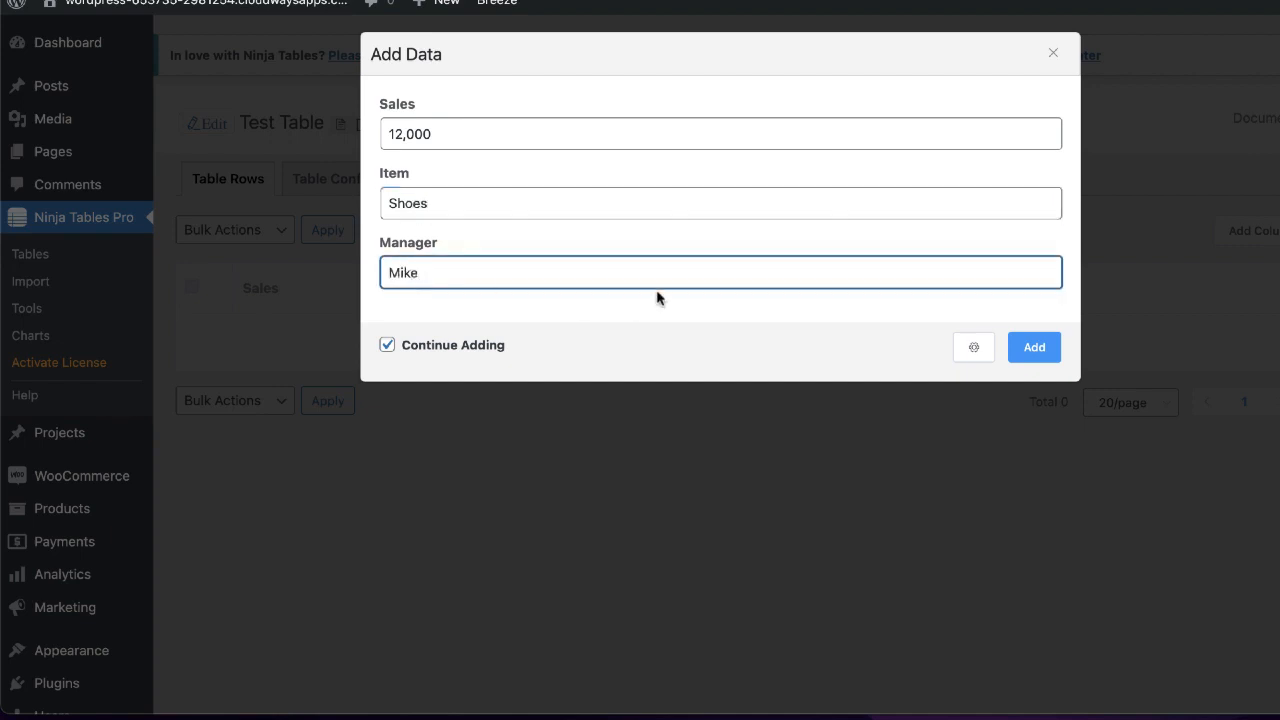
click(1036, 358)
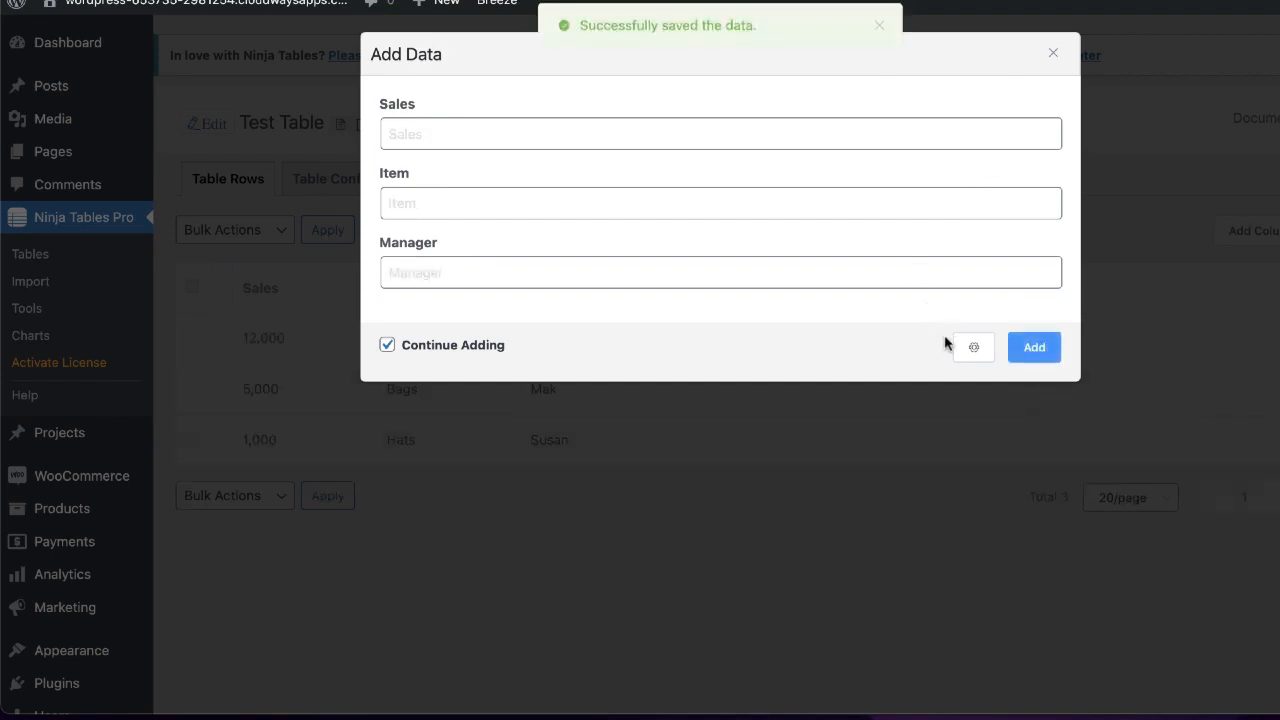
click(1049, 58)
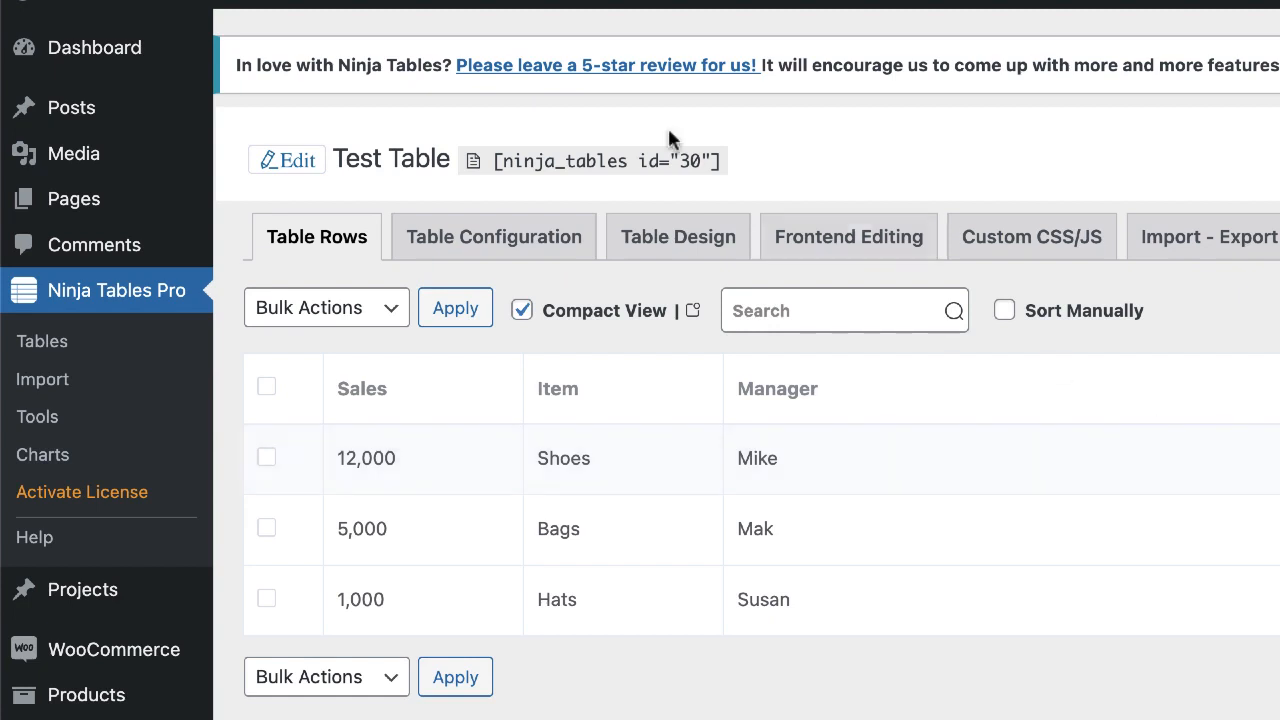
Copy the Test Table shortcode and create a new page titled Data, opened in the Divi Builder.
click(597, 166)
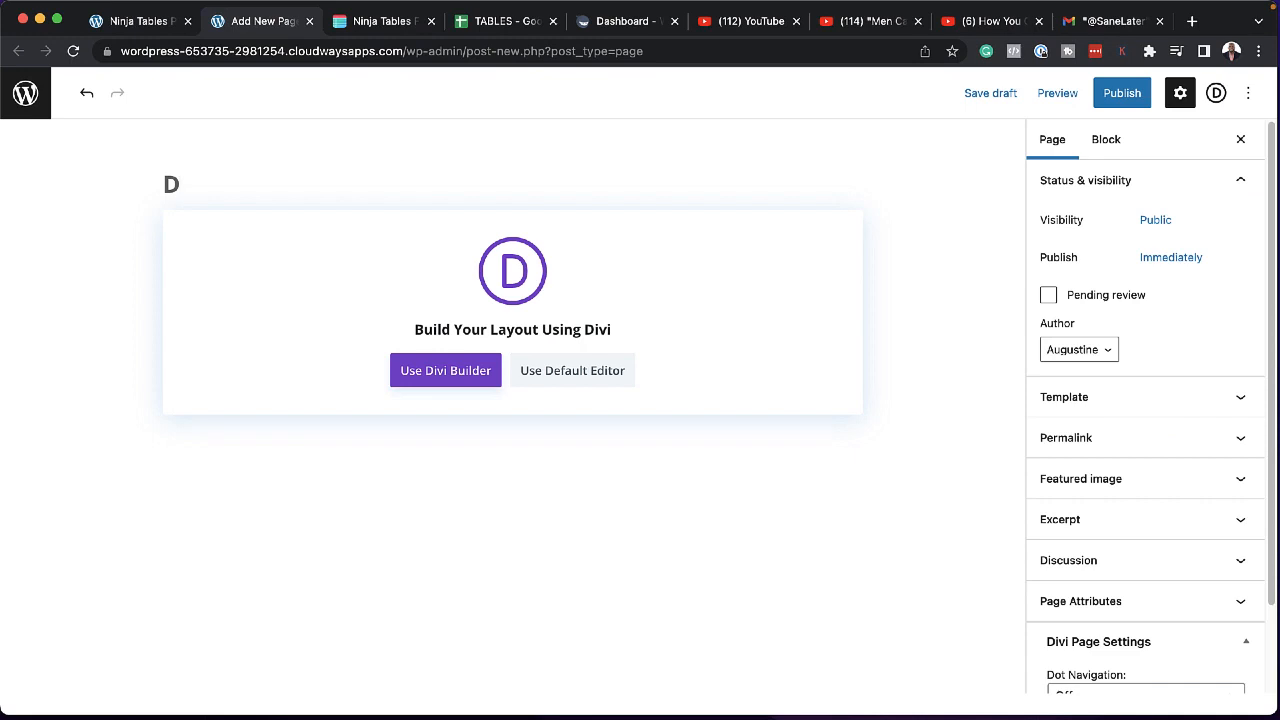
text(ata)
click(463, 378)
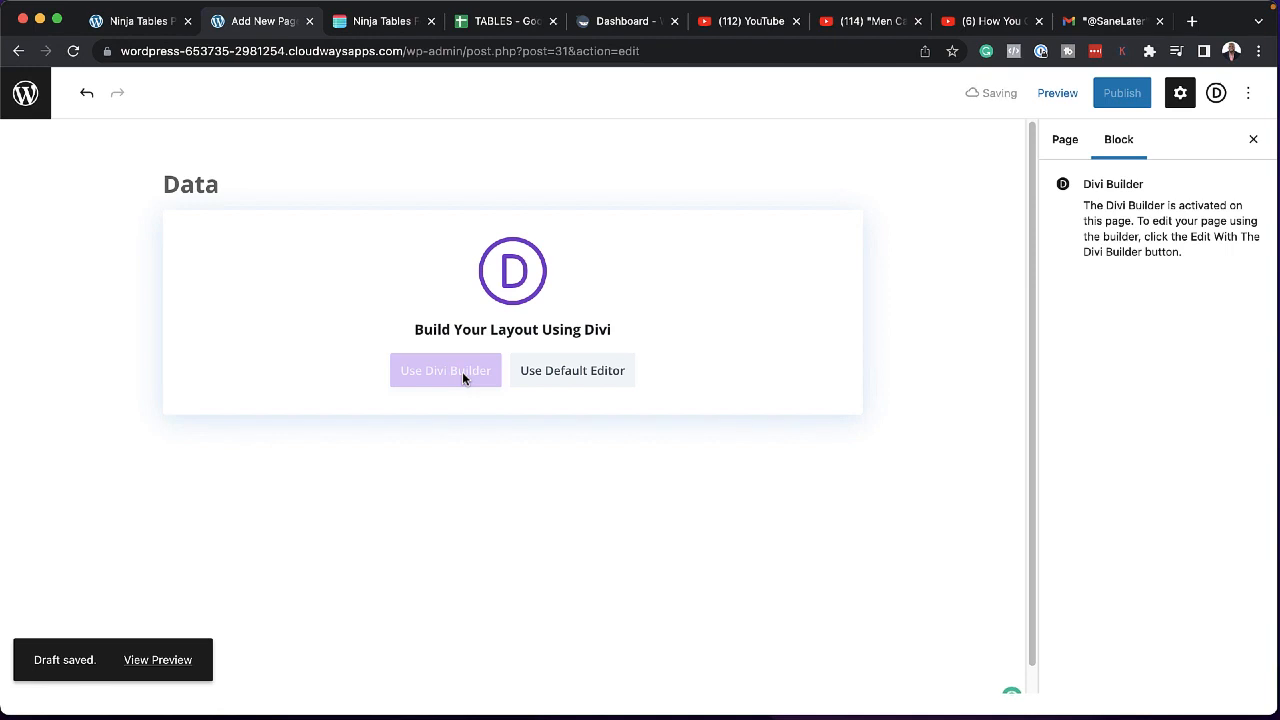
click(379, 425)
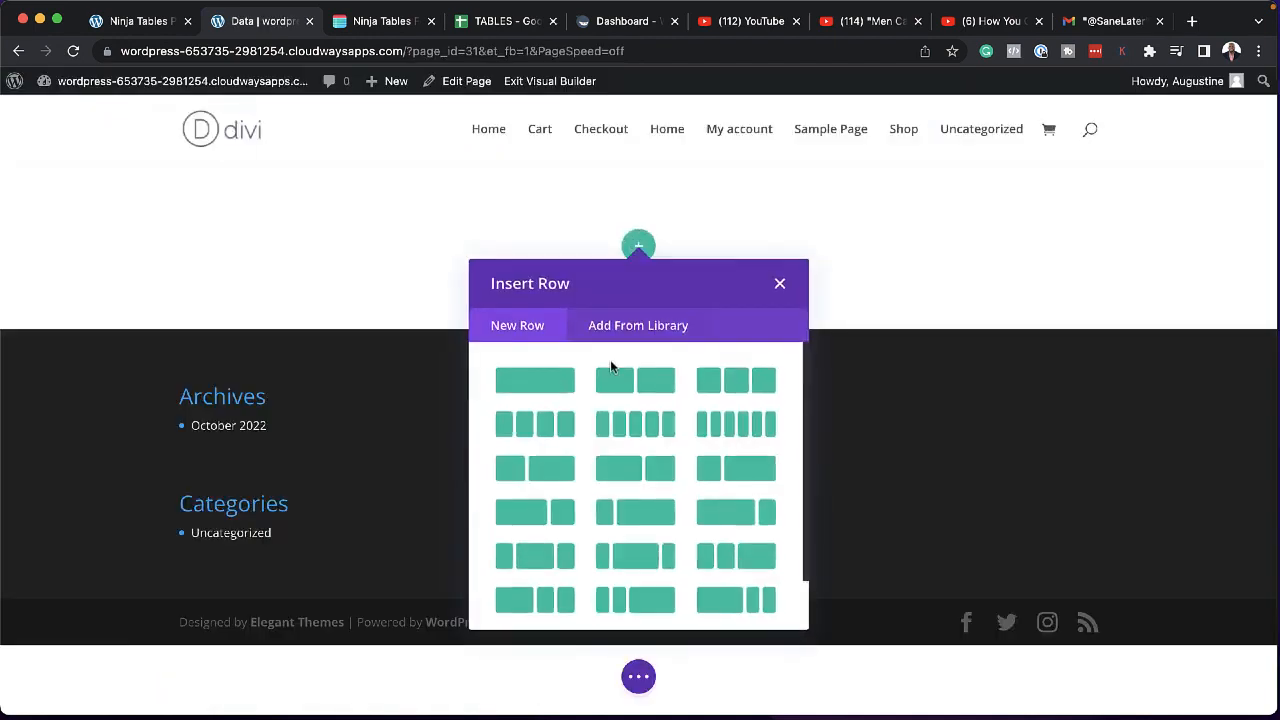
Insert a single-column row on the Data page and place a Text module in it.
click(566, 383)
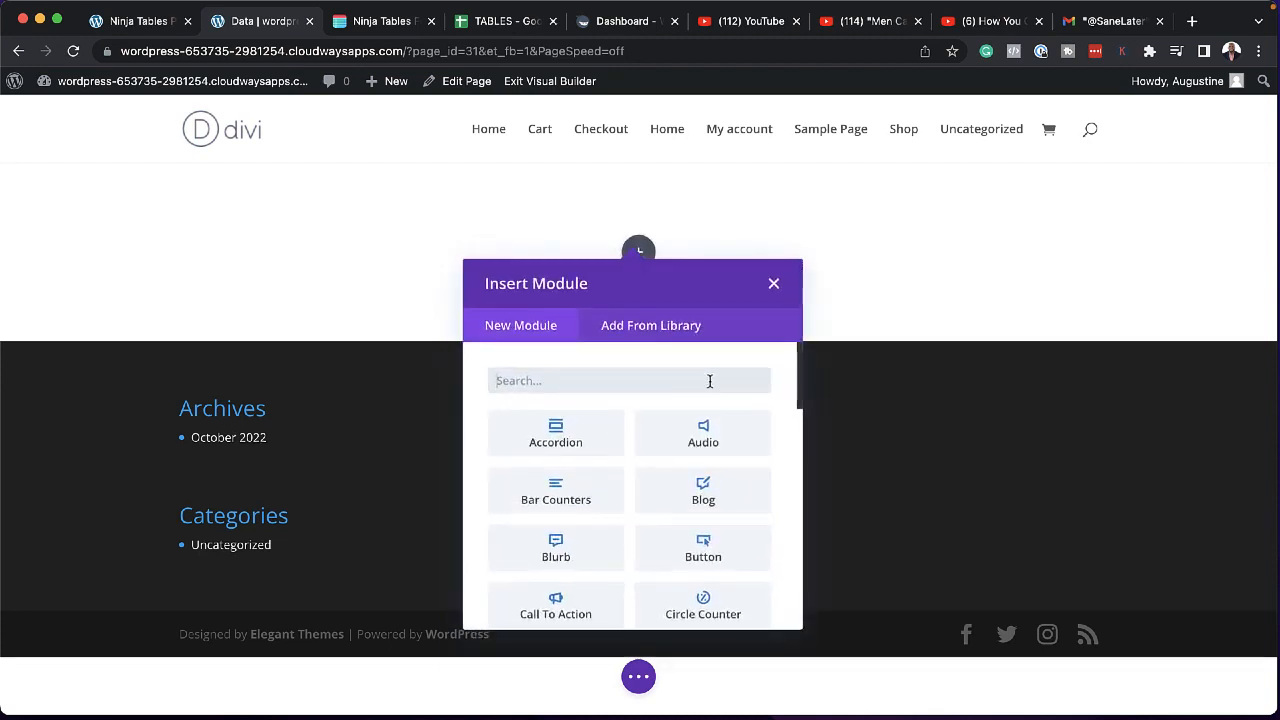
text(text)
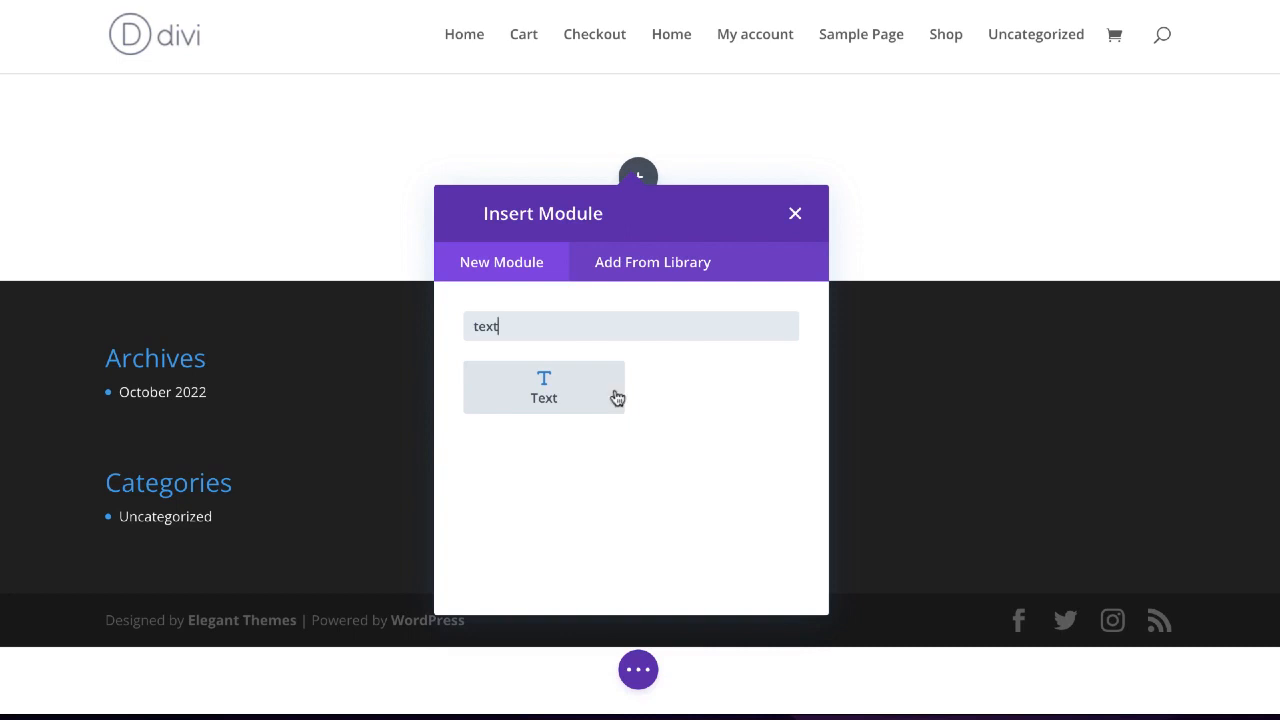
click(589, 393)
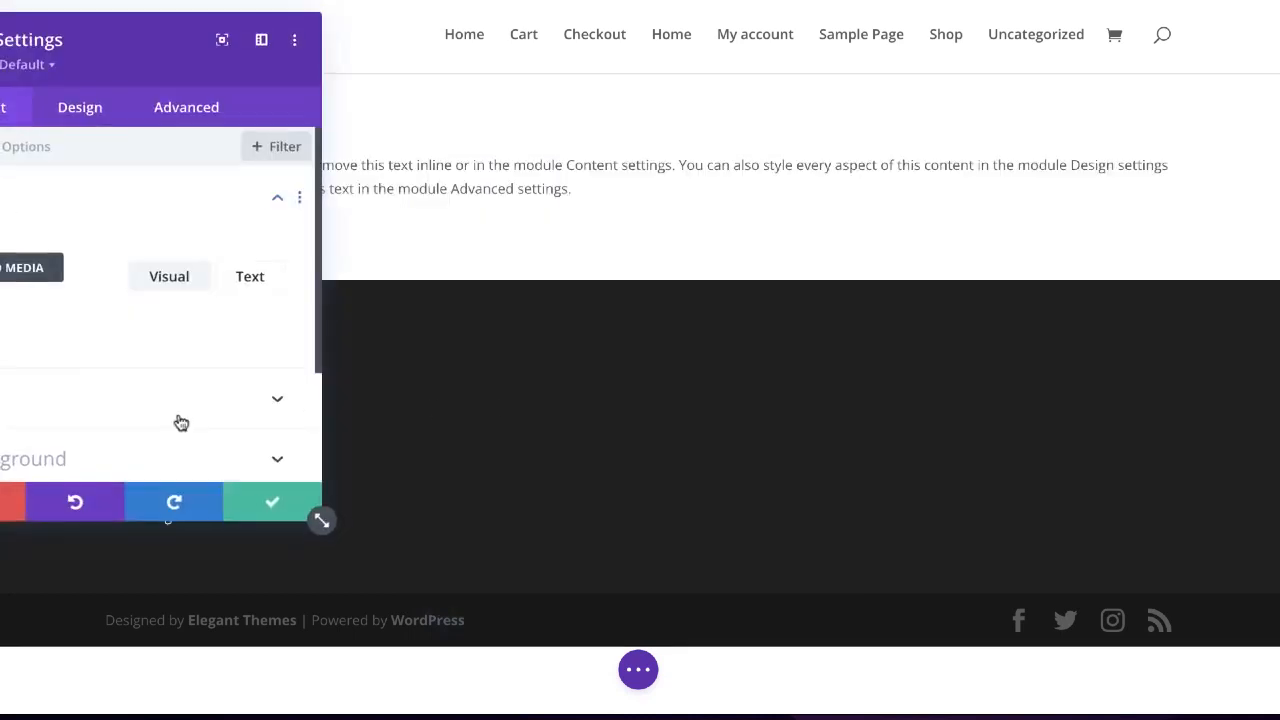
Dock the Text module's settings, replace its placeholder body with the shortcode [ninja_tables id="30"] and save the module.
click(261, 39)
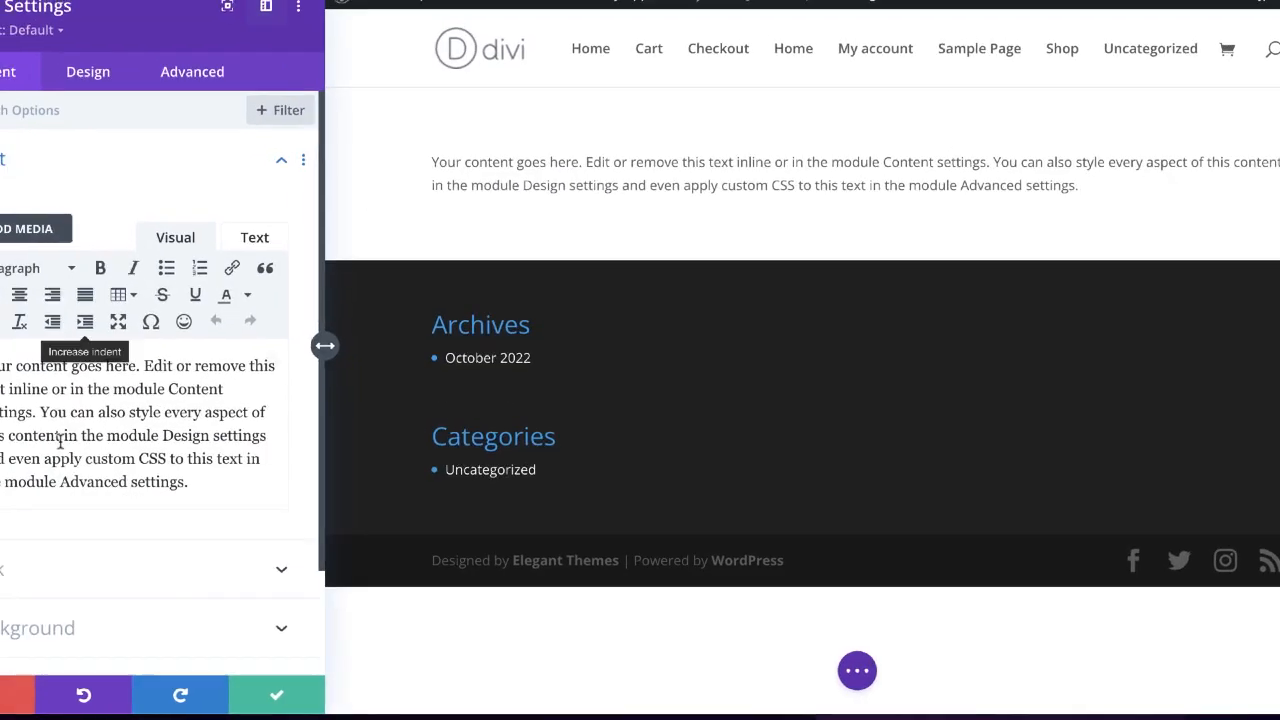
drag(195, 480, 267, 358)
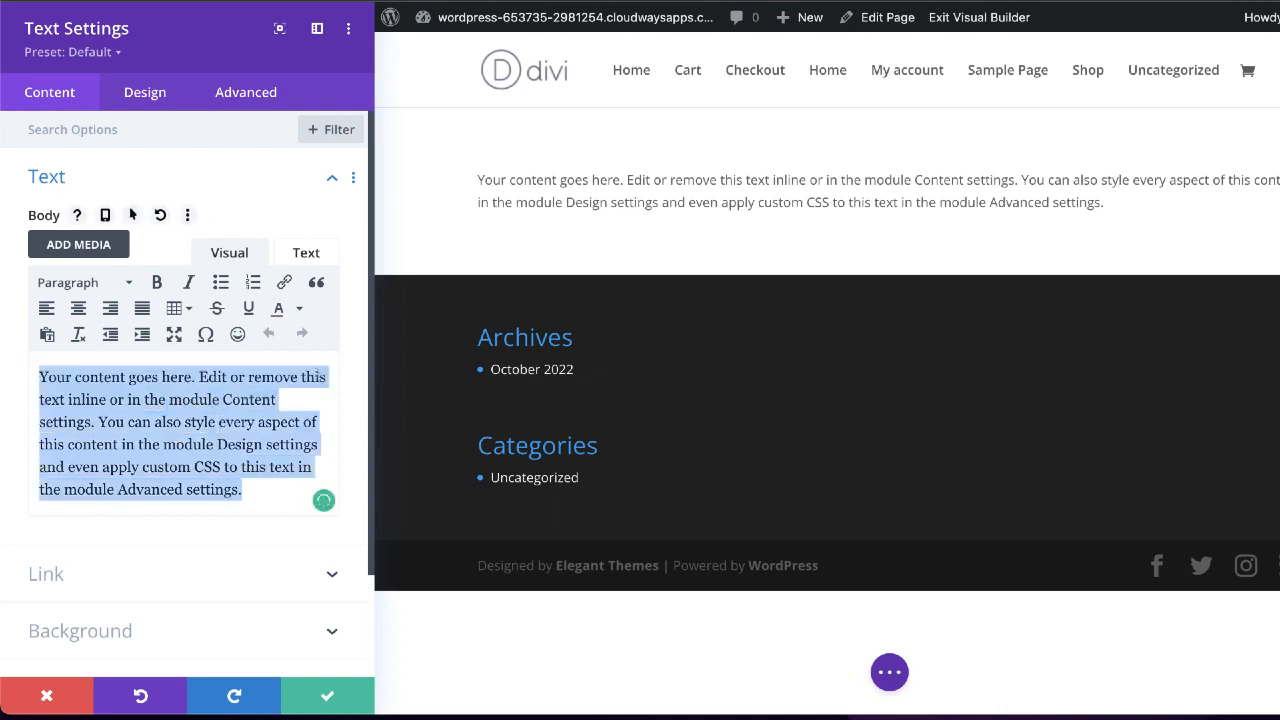
key(BackSpace)
key(ctrl+v)
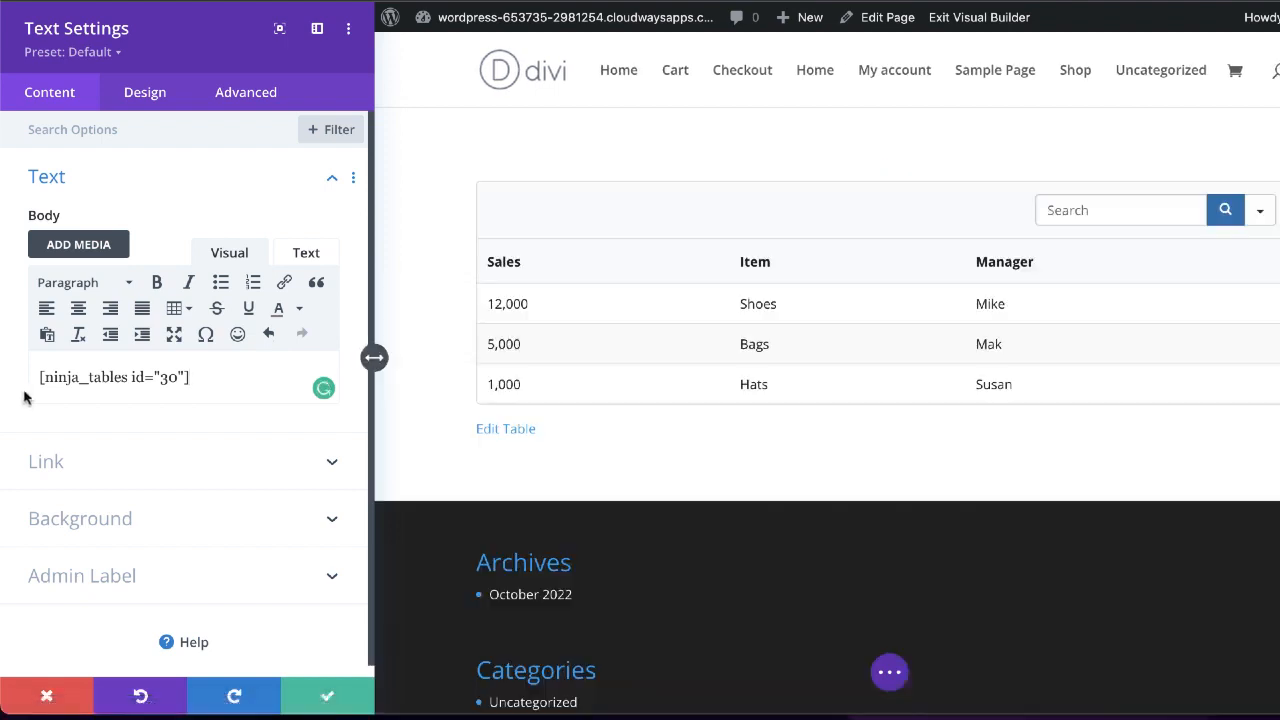
click(328, 699)
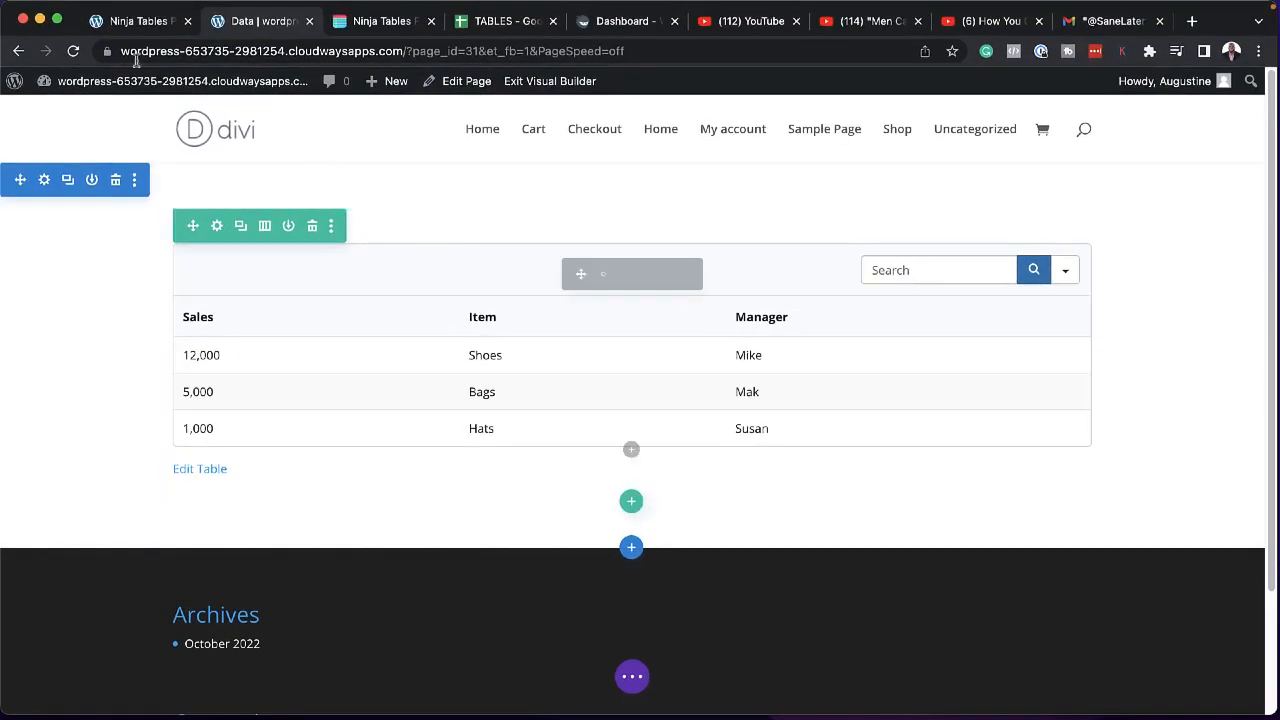
Open the Test Table's column configuration and reorder its columns to Manager, Item, Sales.
click(147, 30)
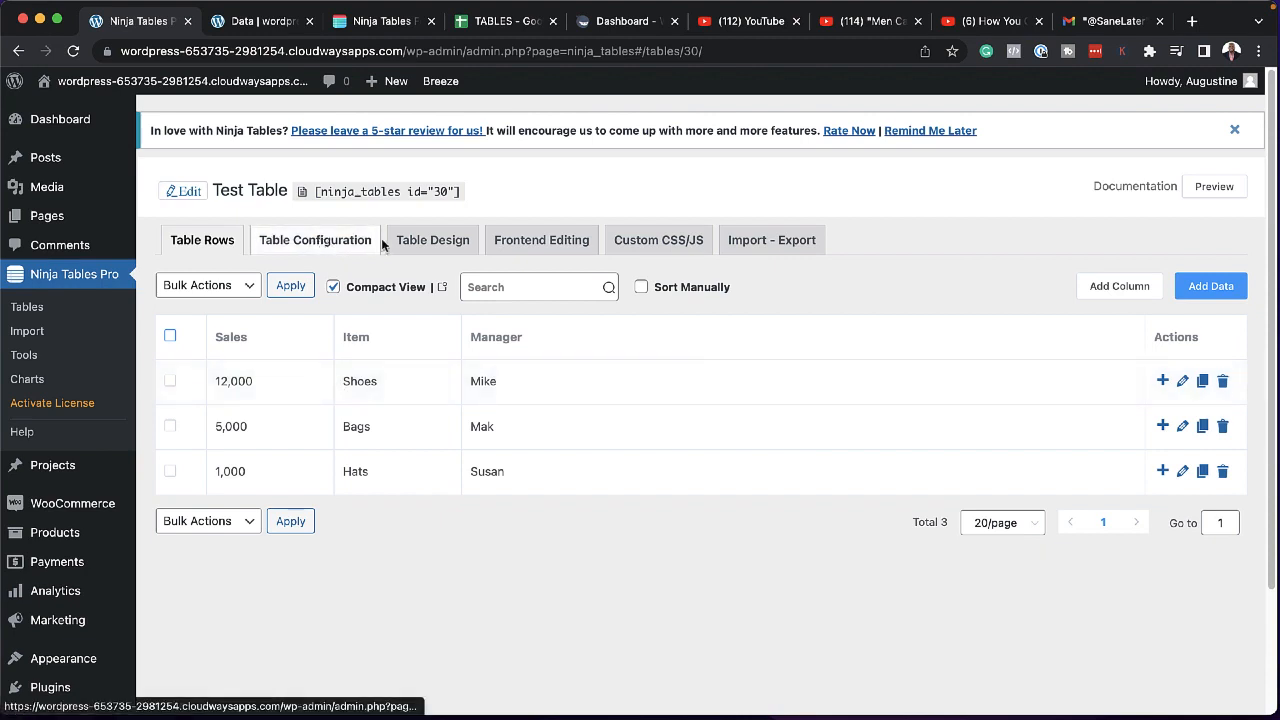
click(347, 248)
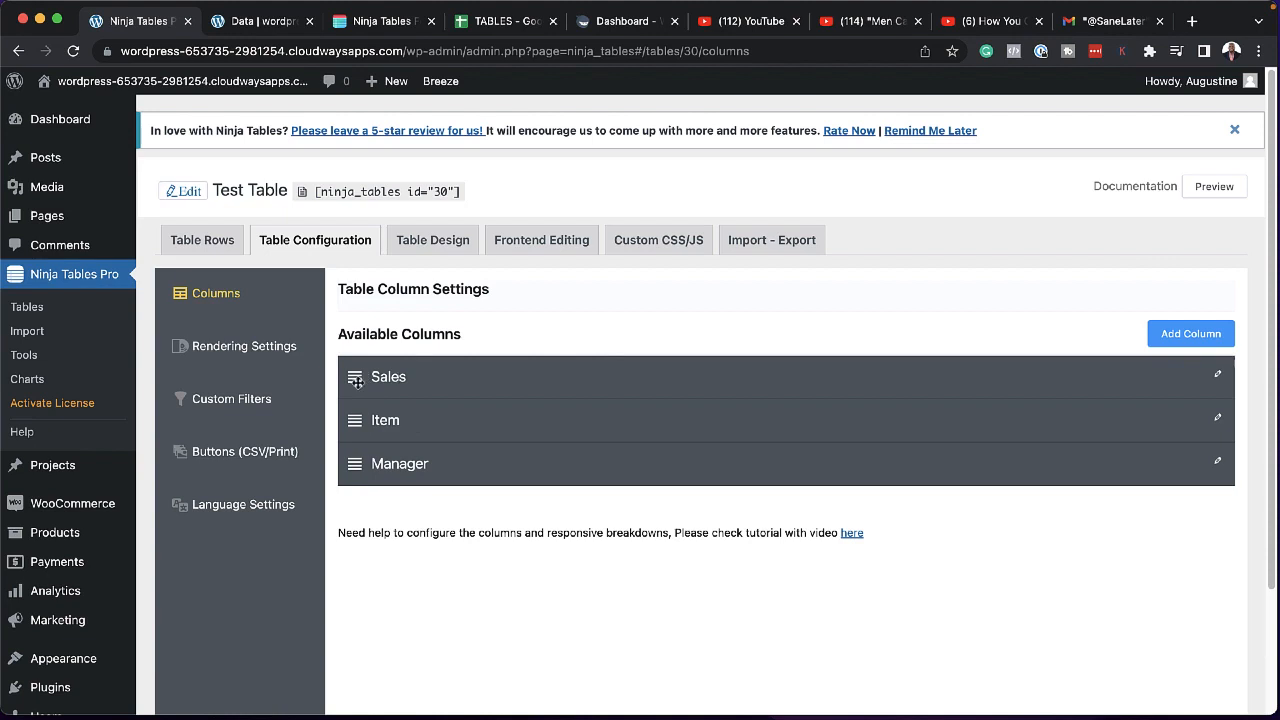
drag(354, 380, 354, 466)
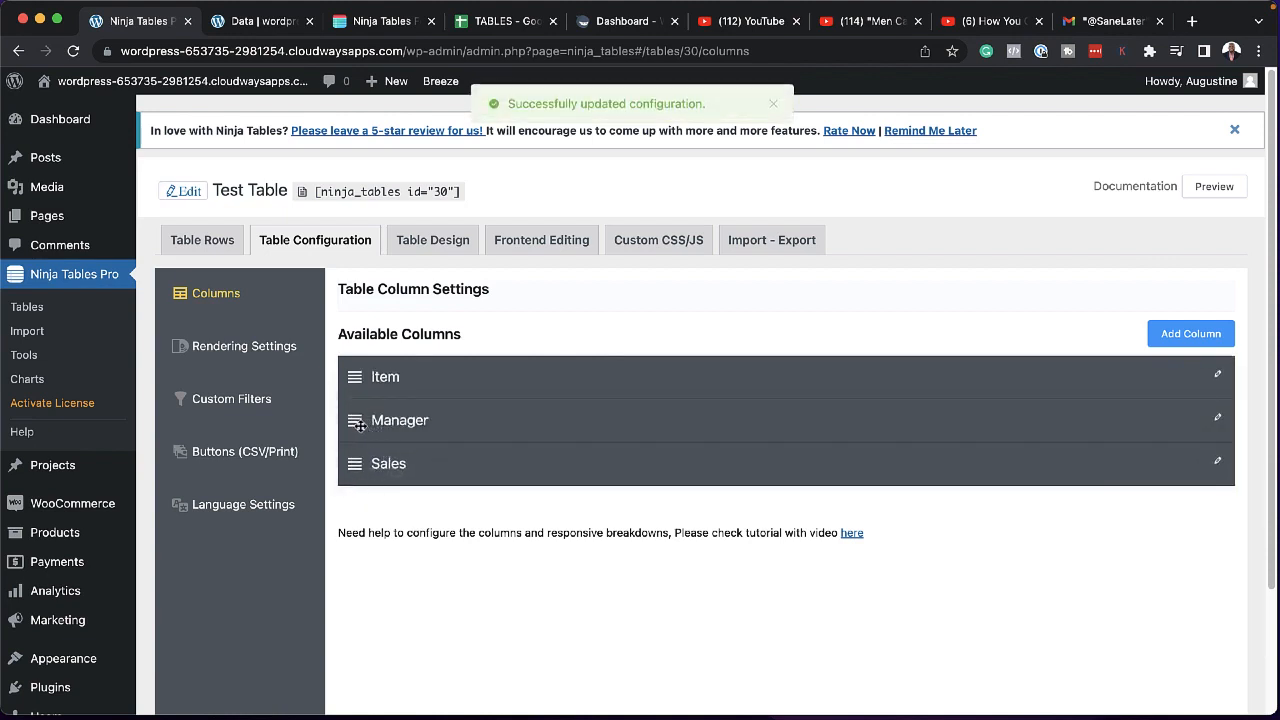
drag(355, 422, 356, 378)
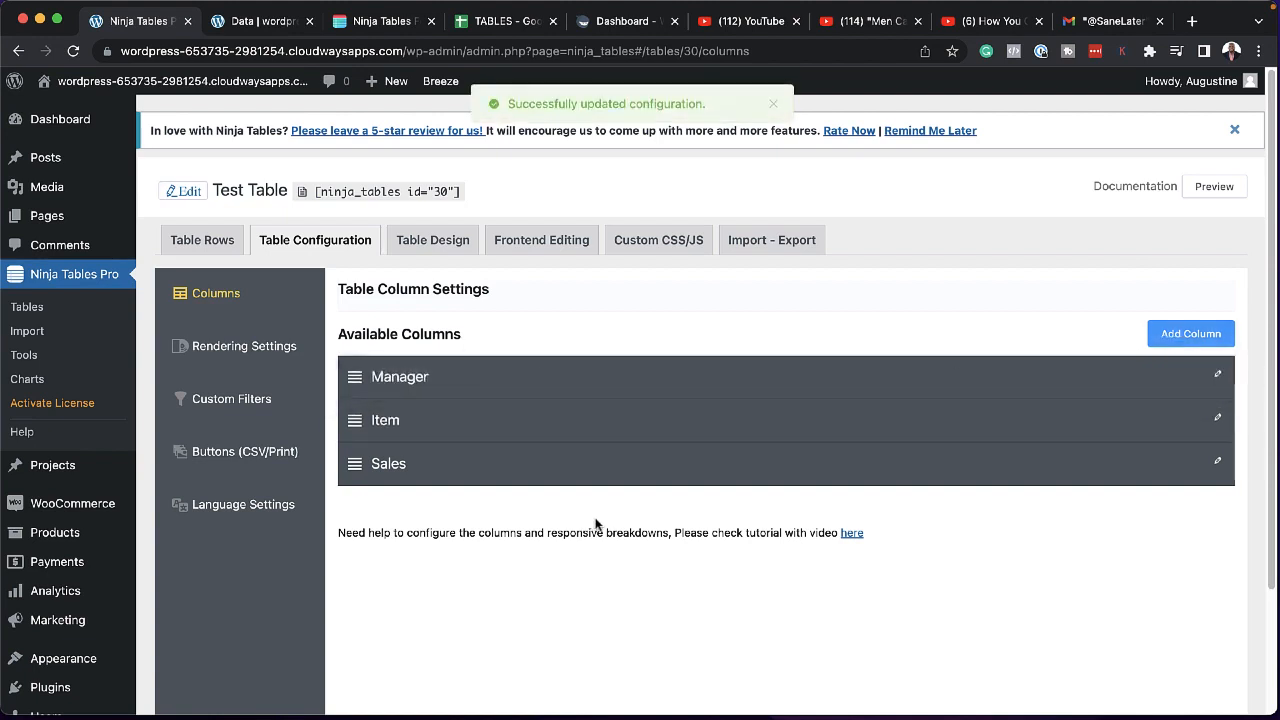
scroll(542, 556, down, 3)
scroll(542, 556, up, 3)
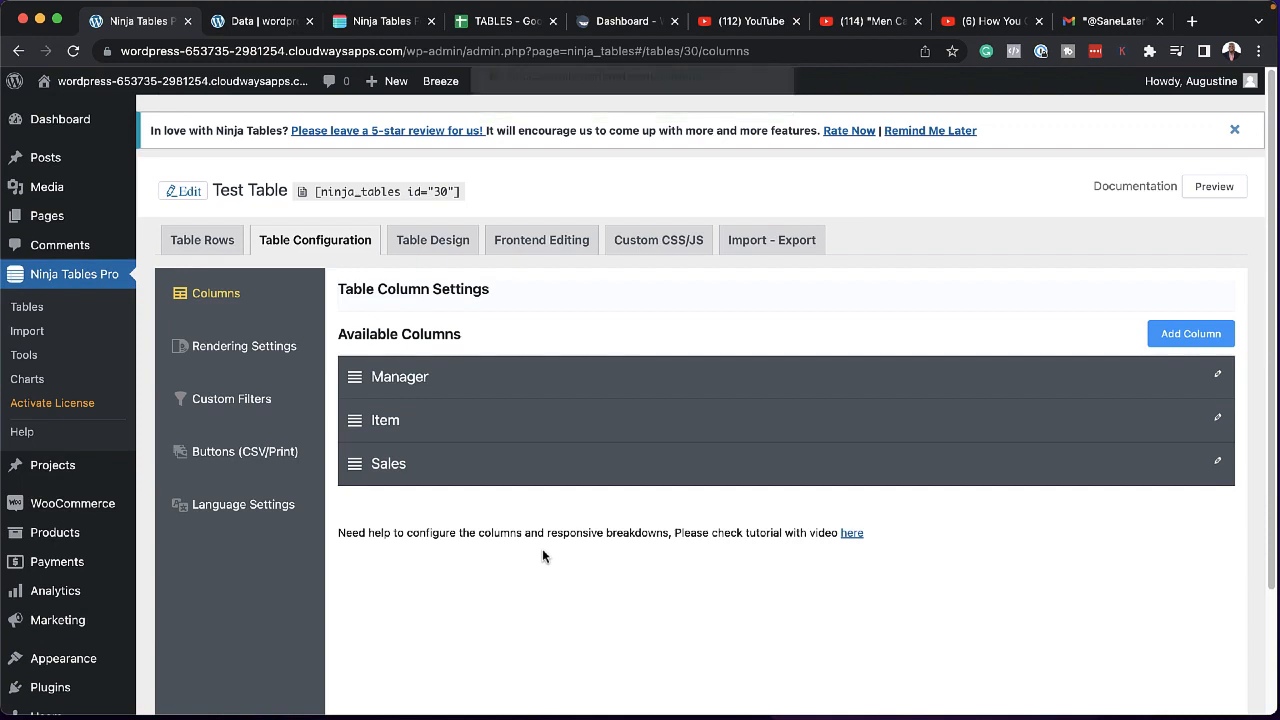
Preview the Test Table, search it for a manager's name, and clear the search.
click(1214, 187)
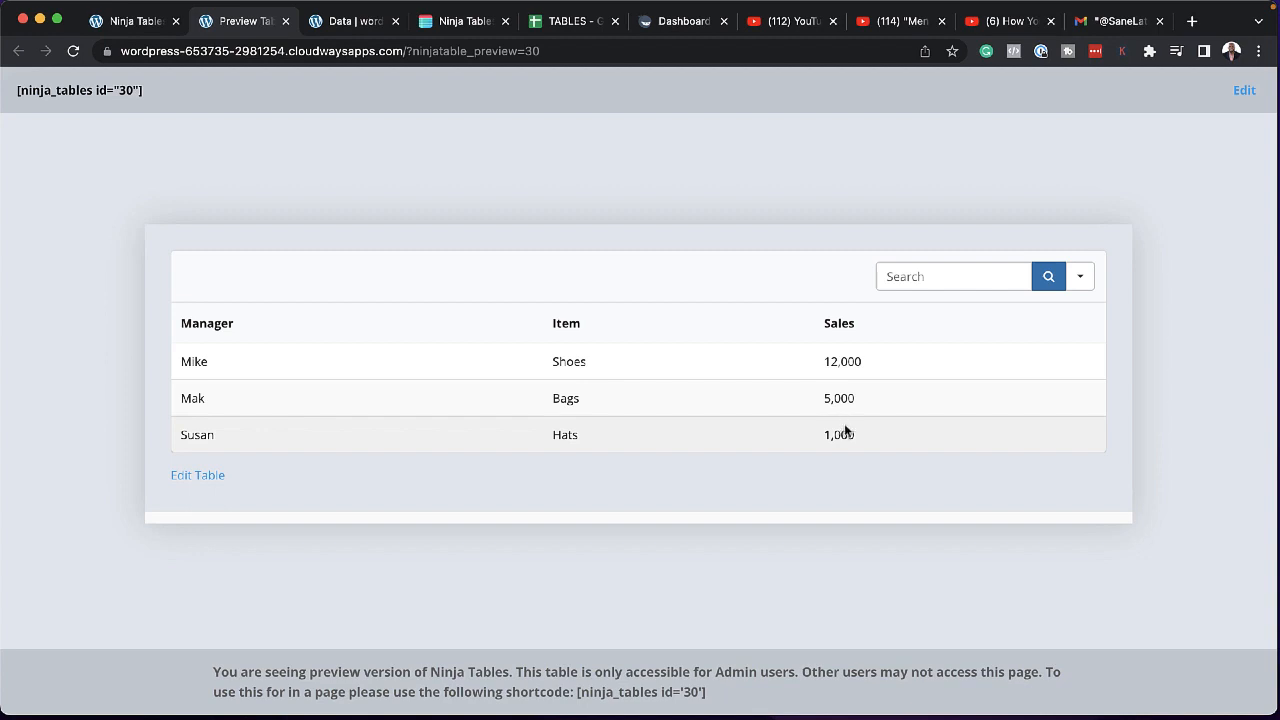
click(939, 279)
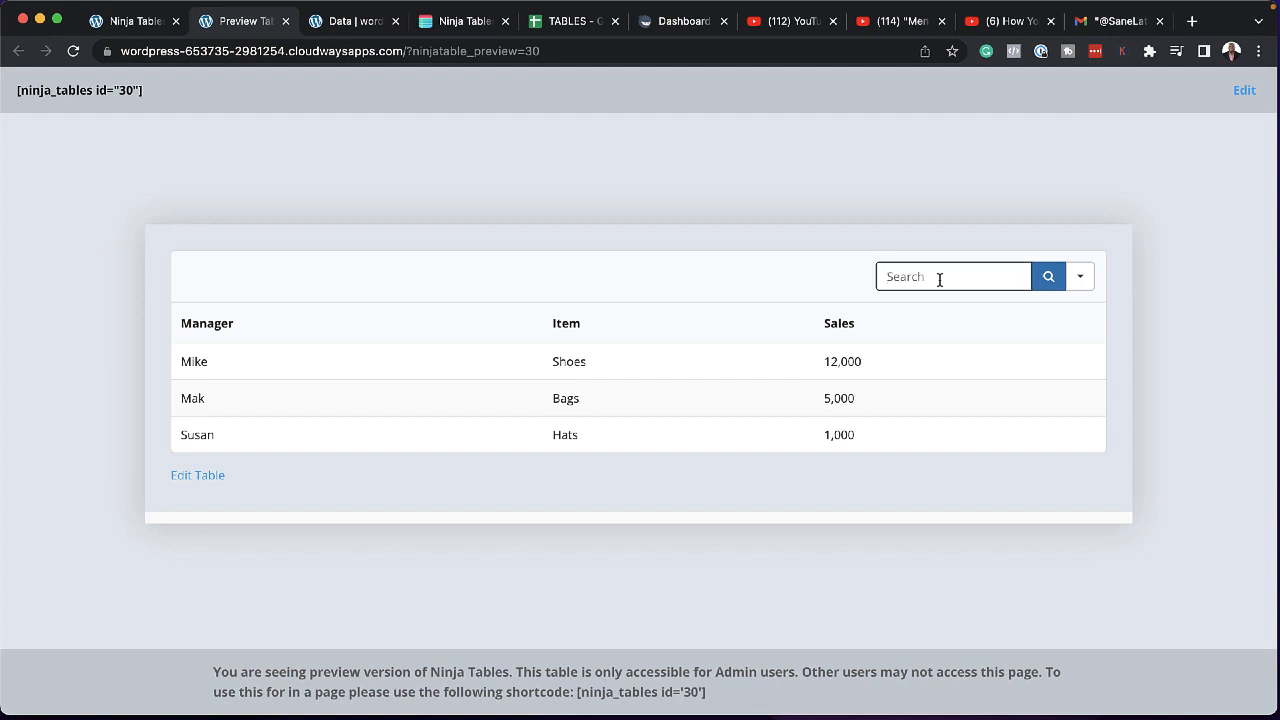
text(mak)
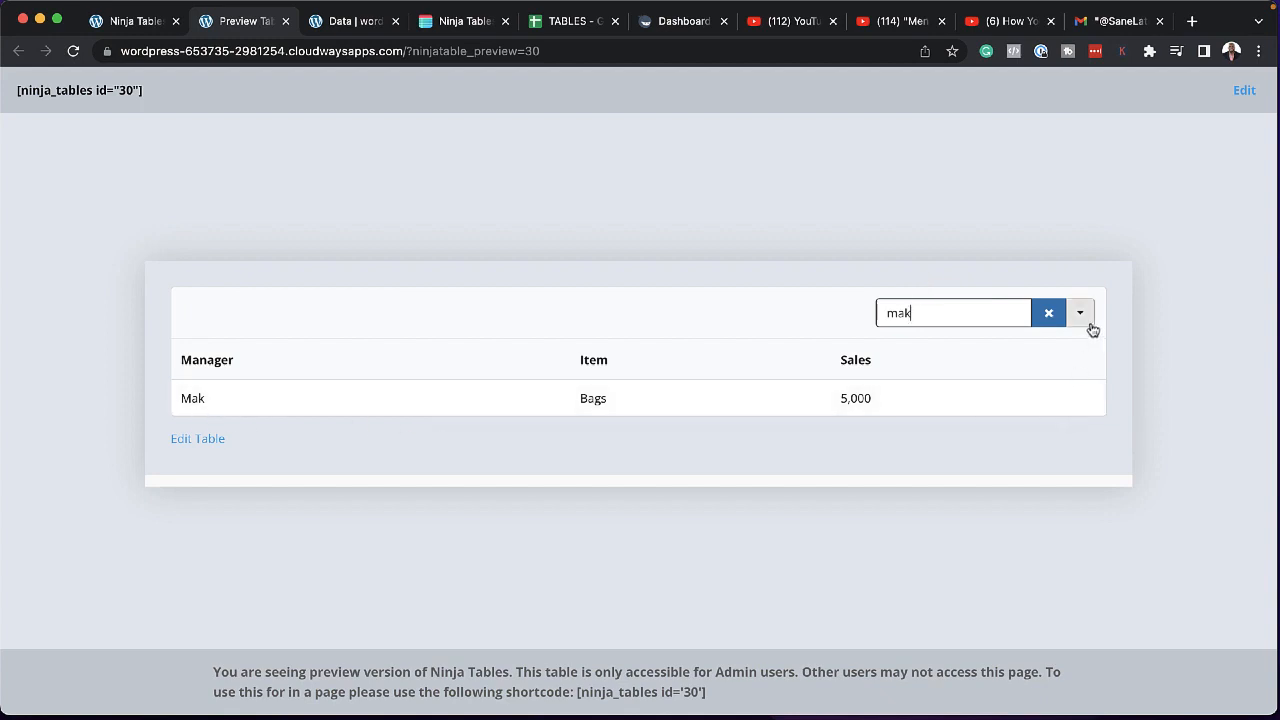
click(1047, 317)
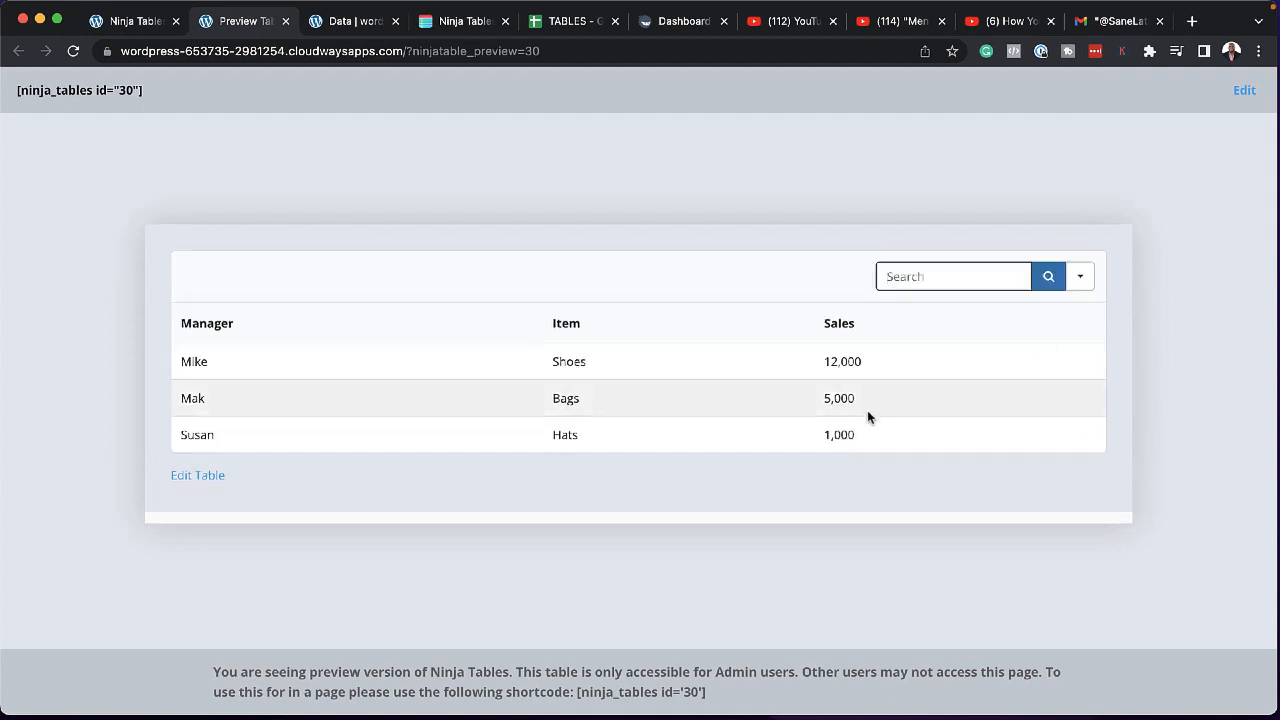
Check the Test Table's design in the tablet view and try the Bootstrap 4 and Bootstrap 3 styling libraries.
click(127, 24)
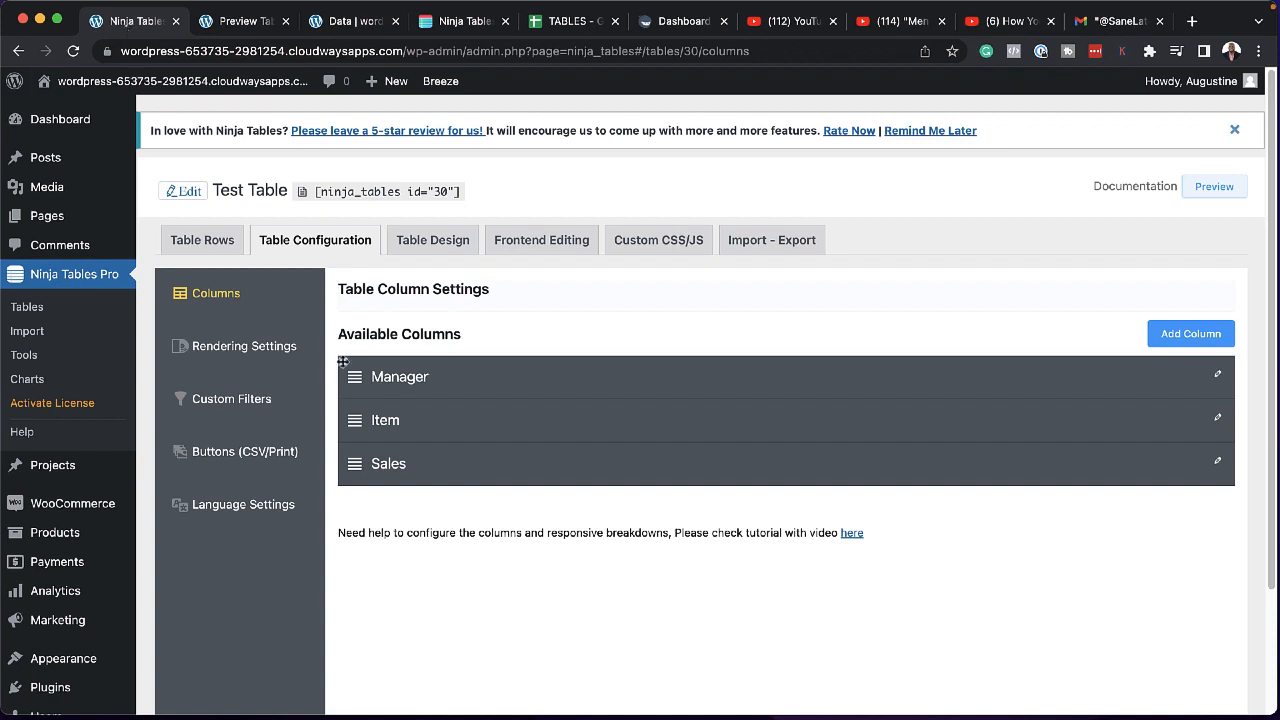
click(443, 242)
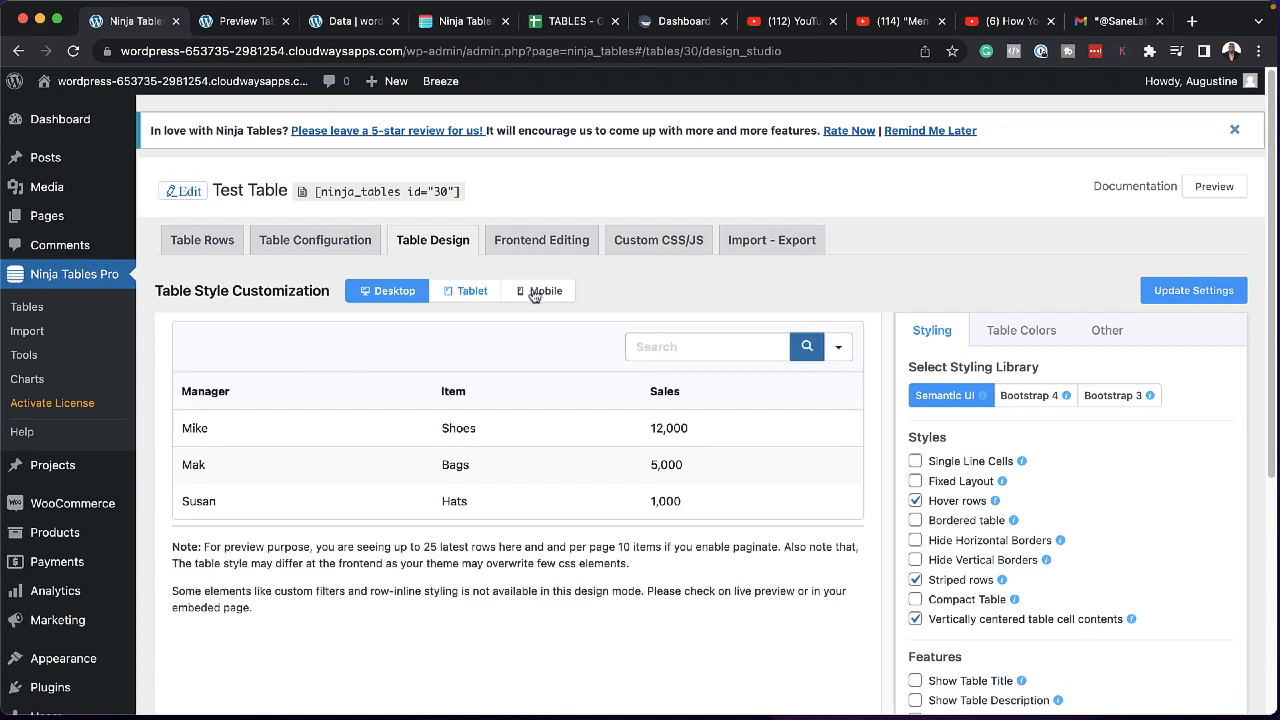
click(467, 295)
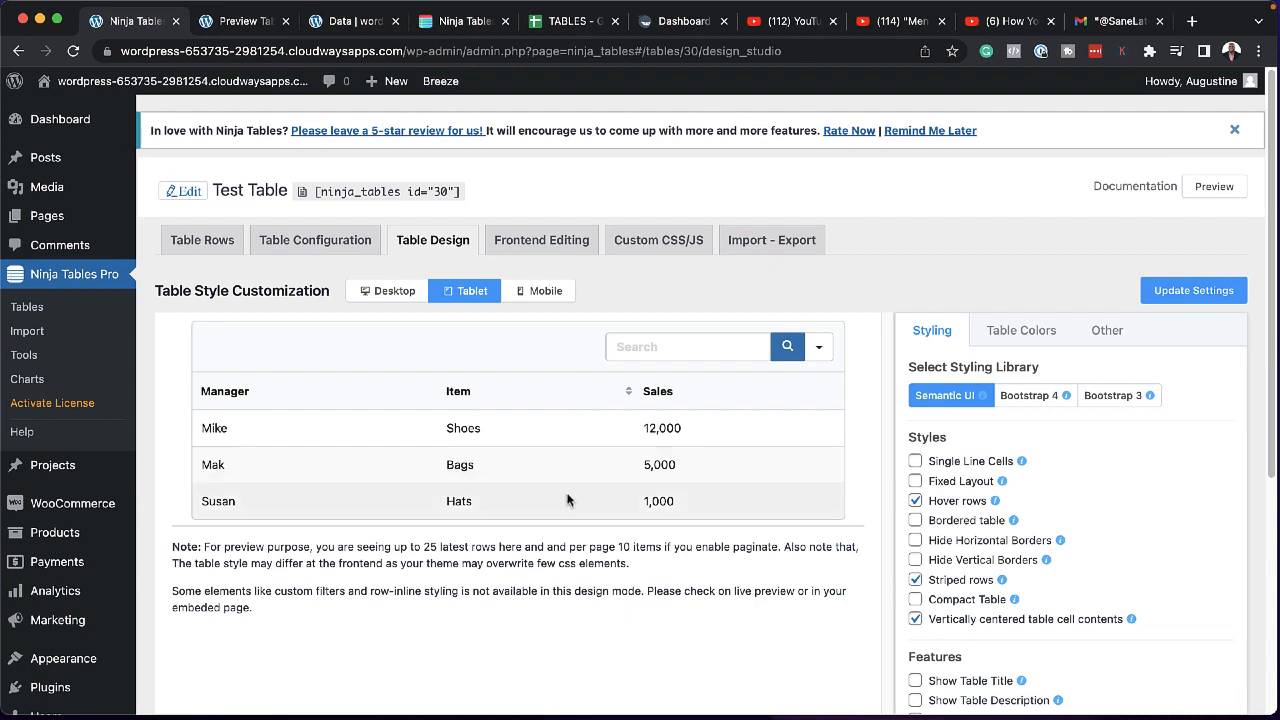
click(1030, 396)
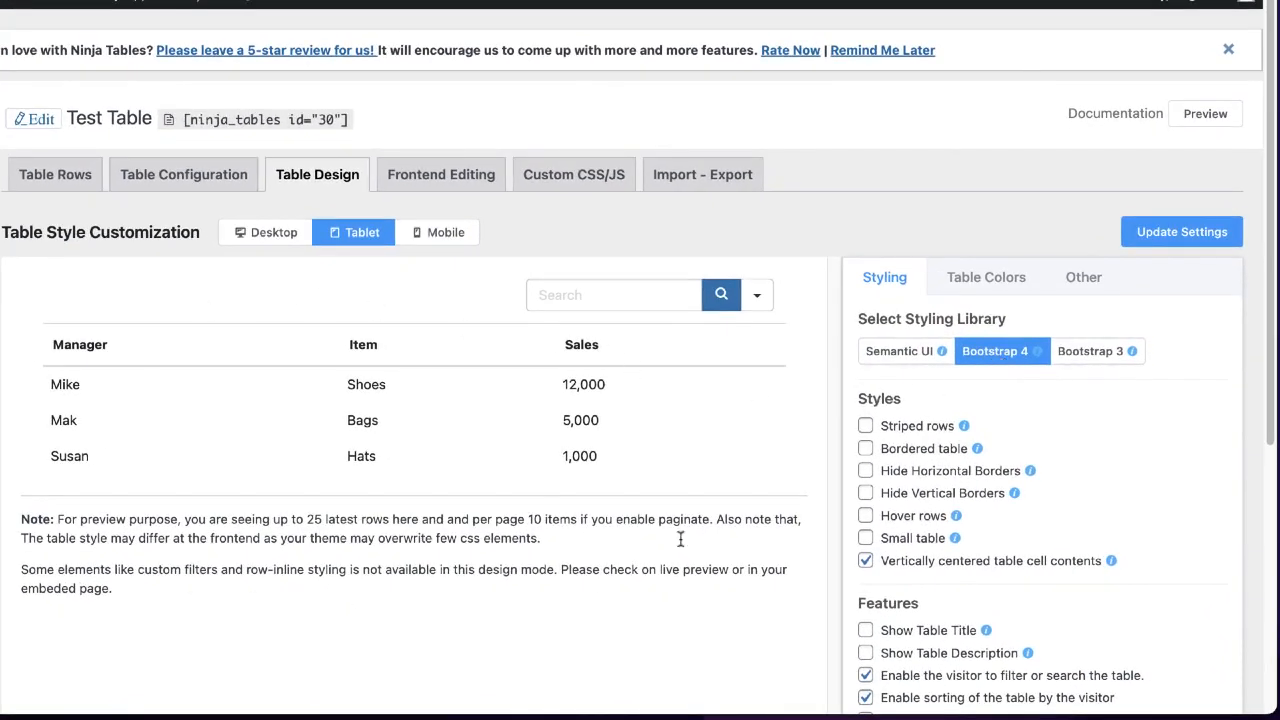
click(1088, 360)
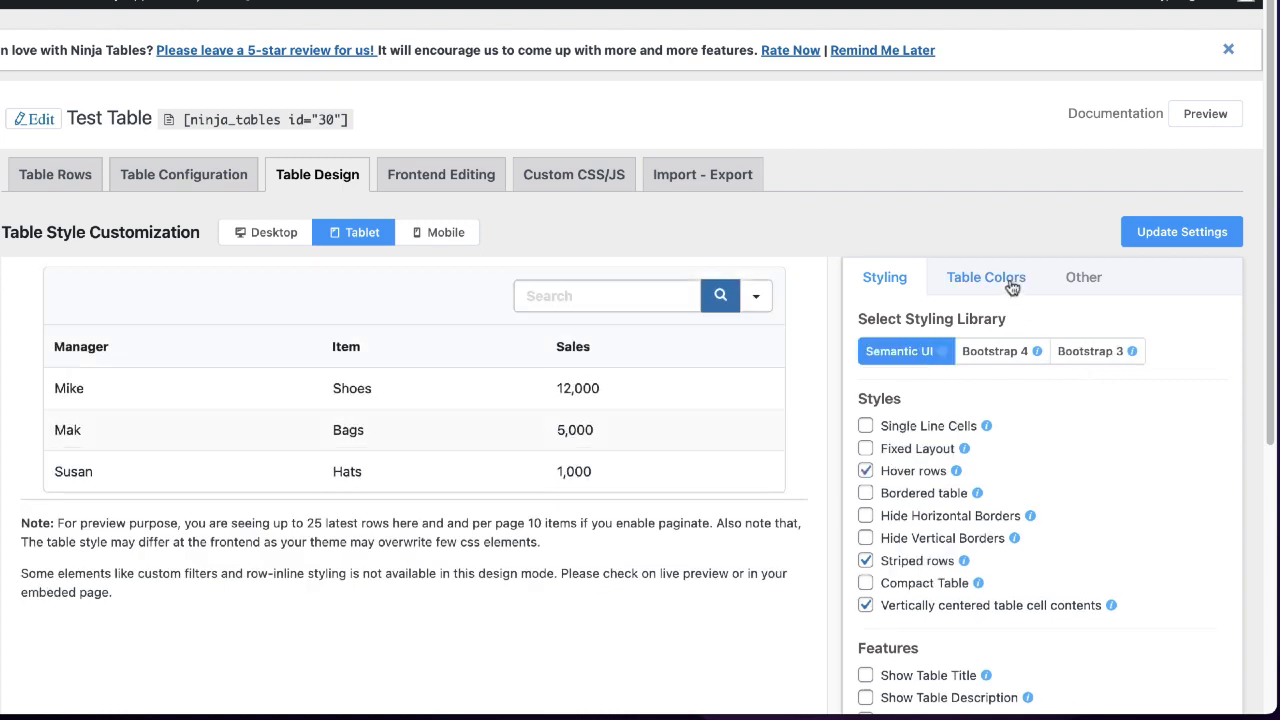
Try the predefined Orange, Violet and Black color schemes on the table, and look through the Custom Scheme options.
click(1012, 285)
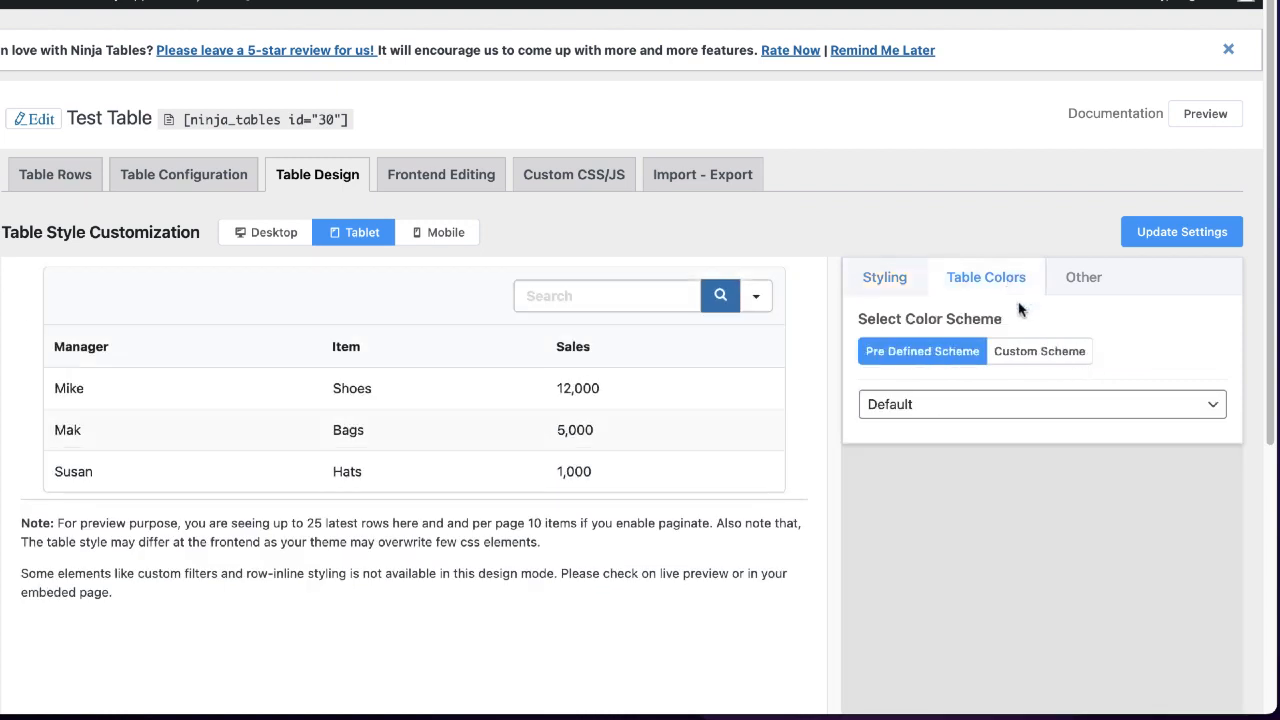
click(976, 405)
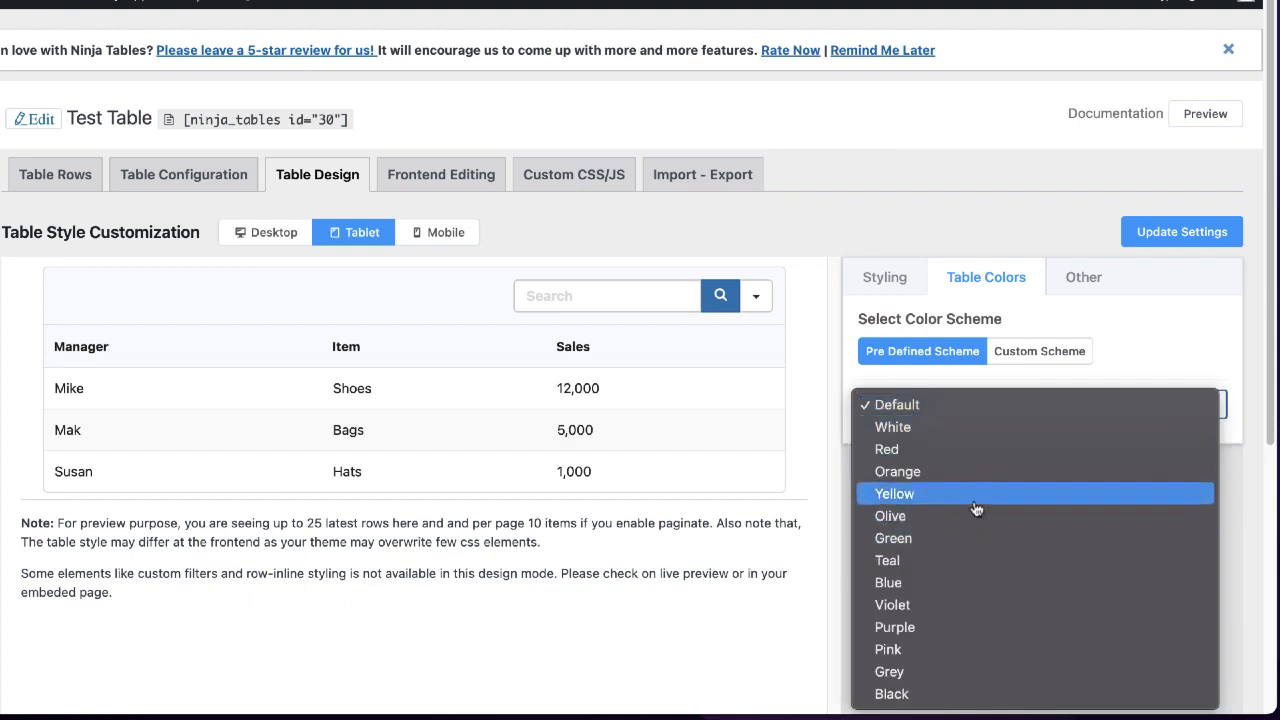
click(957, 478)
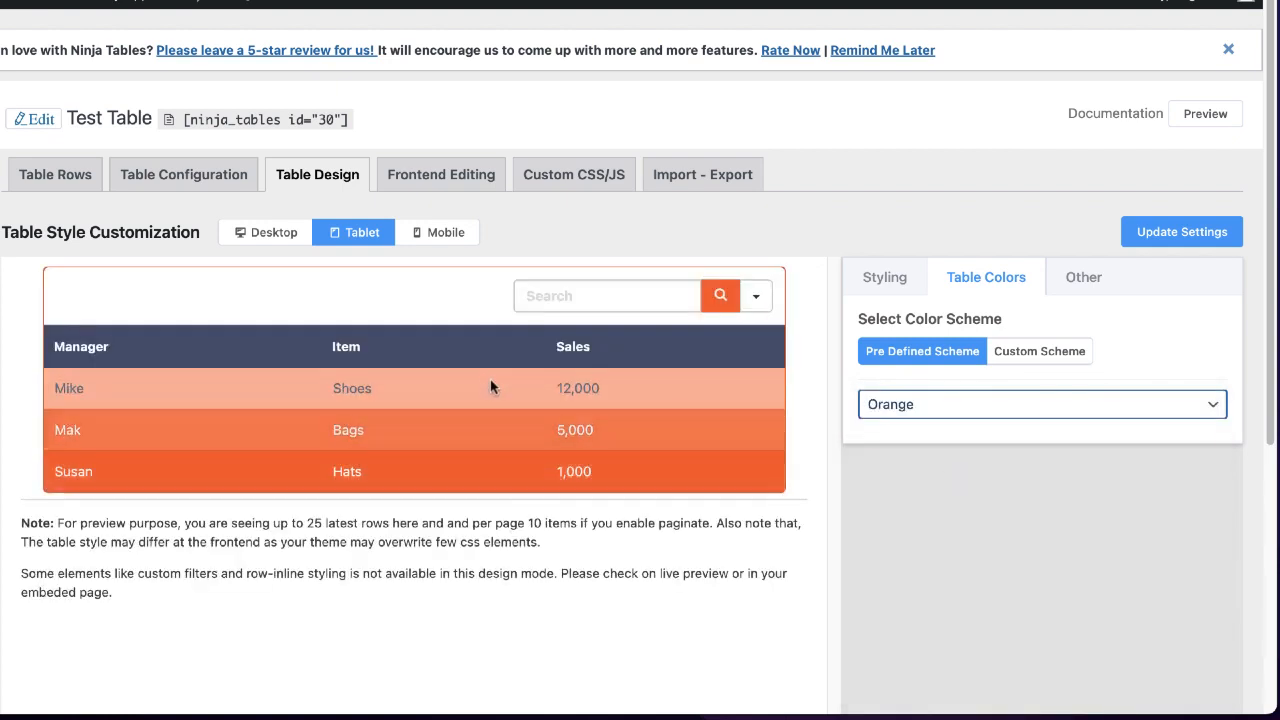
click(980, 408)
click(947, 540)
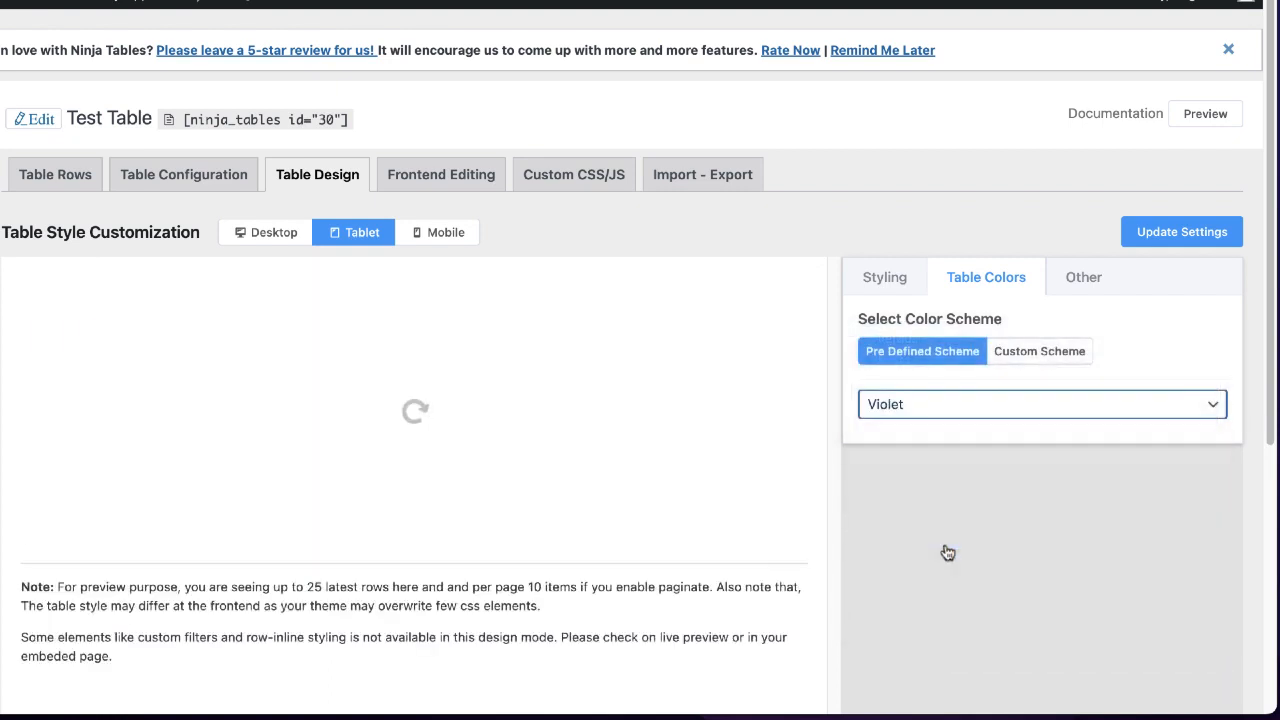
click(940, 405)
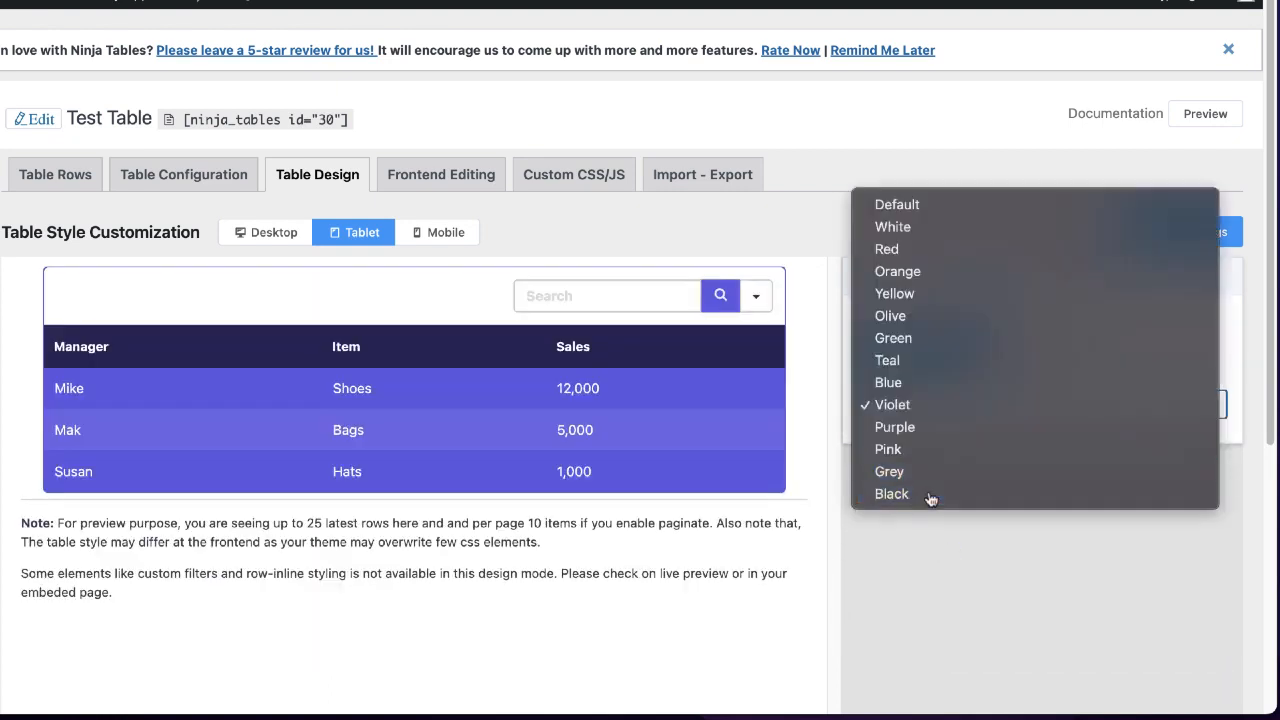
click(930, 497)
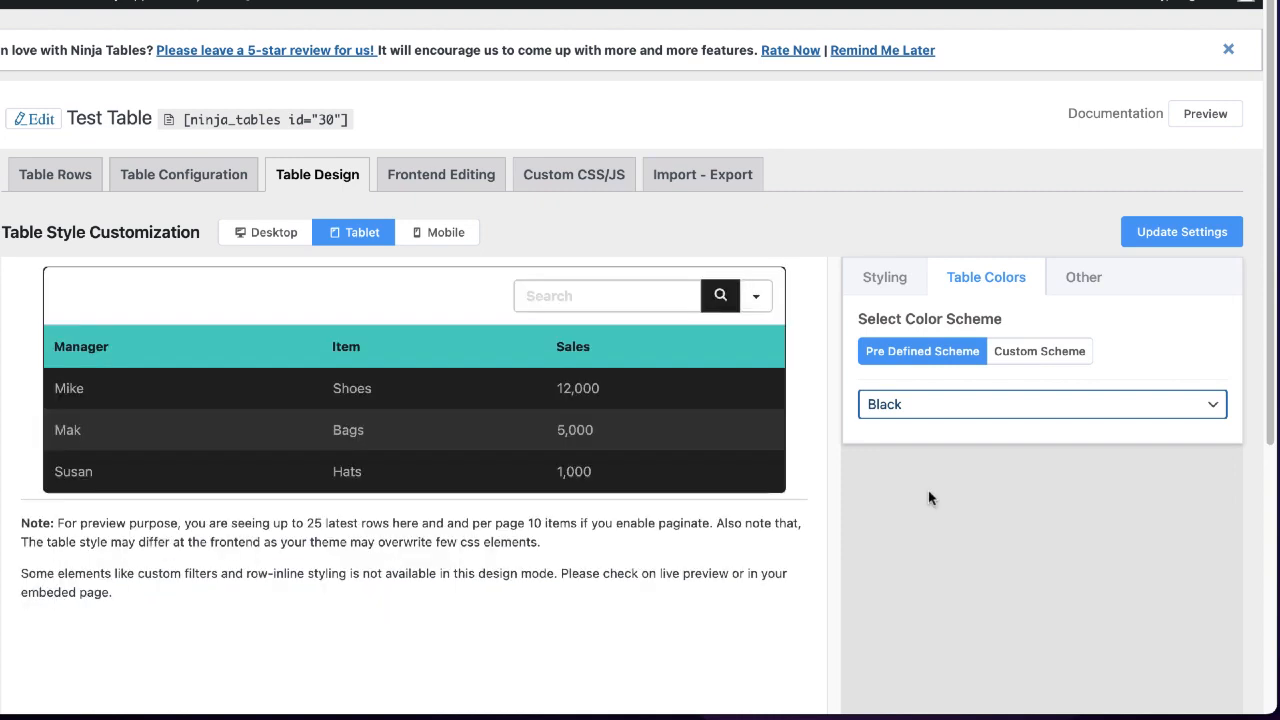
click(1022, 361)
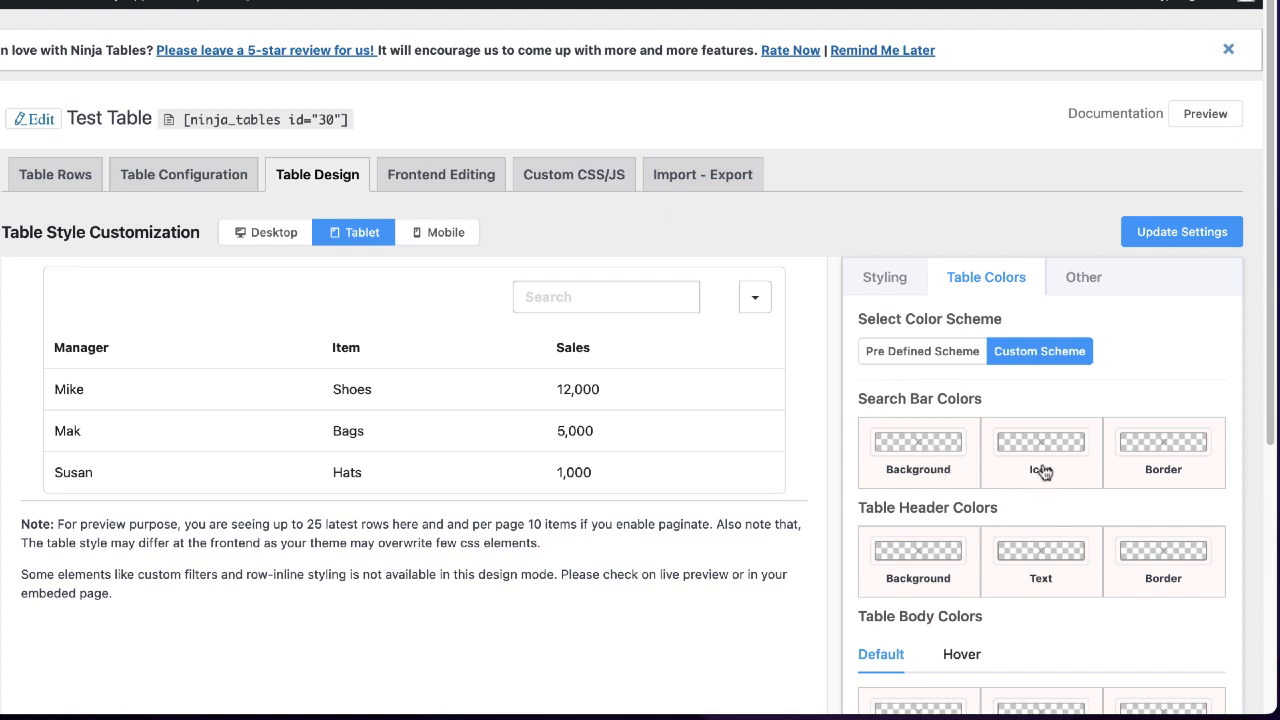
scroll(1134, 577, down, 1)
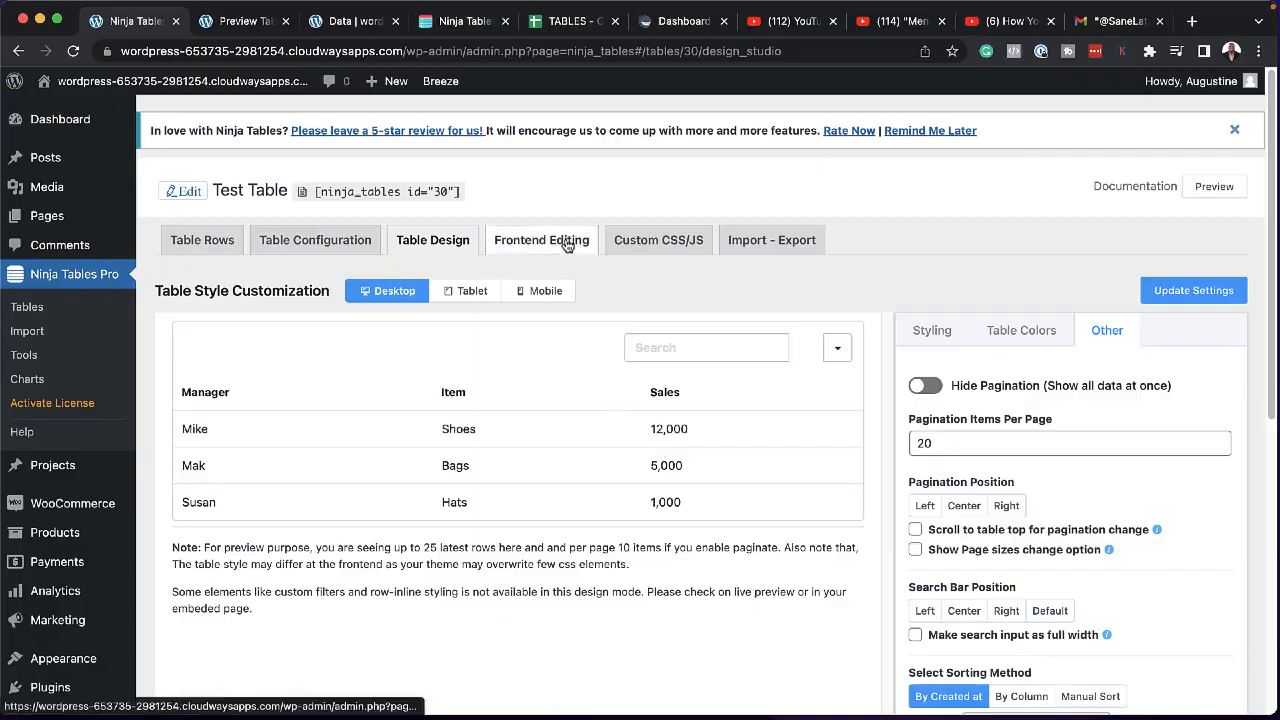
Enable frontend editing for the Test Table and allow the Subscriber and Customer roles to edit and add rows.
click(567, 245)
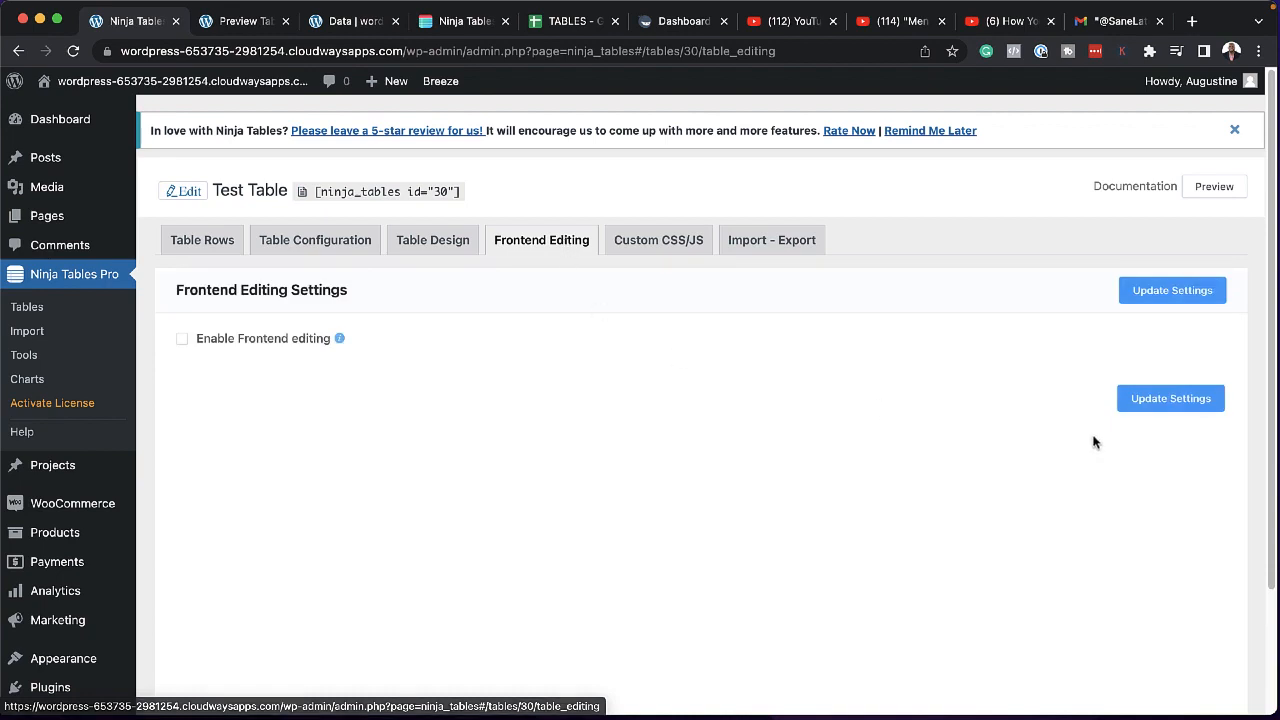
click(182, 339)
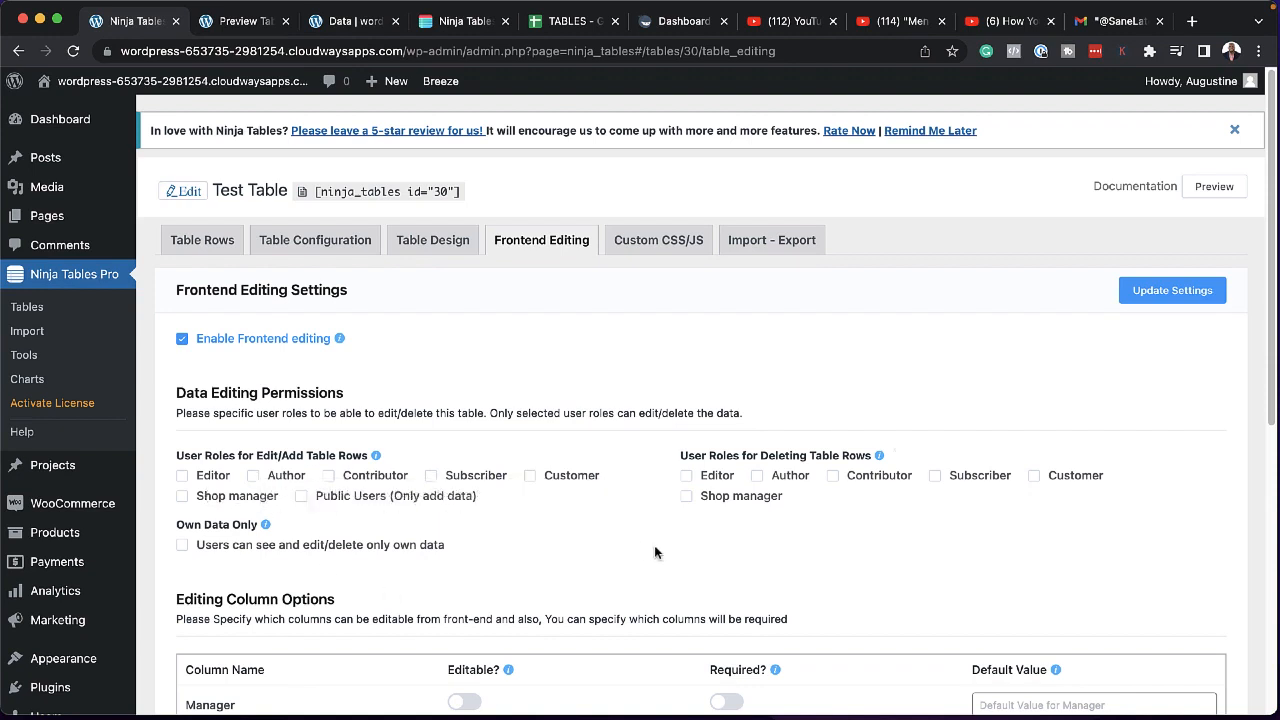
click(530, 477)
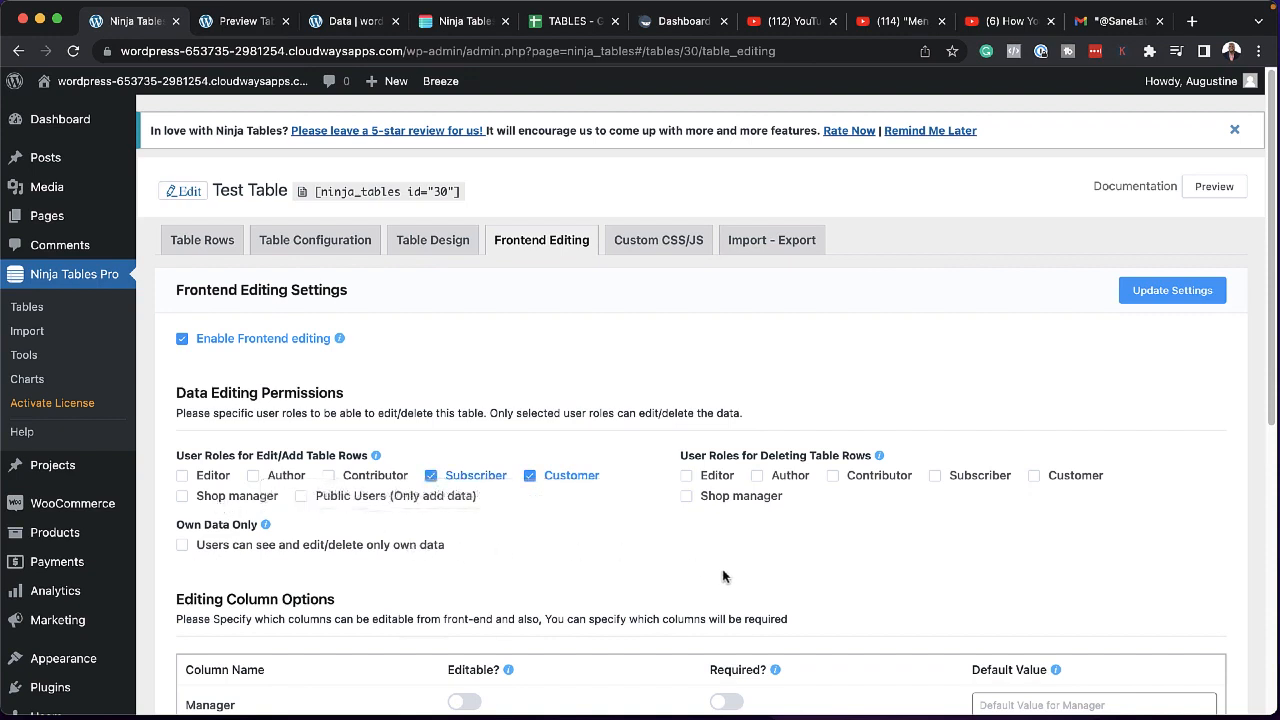
Make the Manager column editable from the front end and save the frontend editing settings.
scroll(550, 575, down, 5)
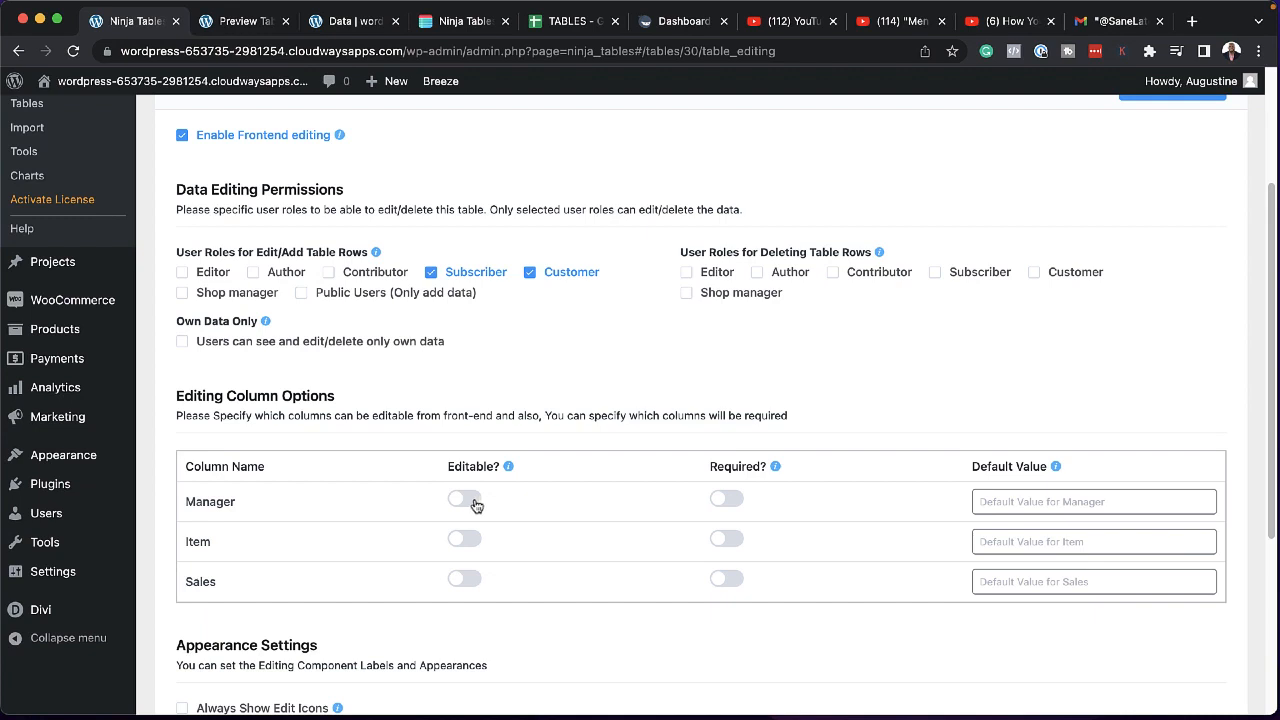
click(470, 503)
scroll(611, 522, down, 2)
scroll(611, 520, down, 5)
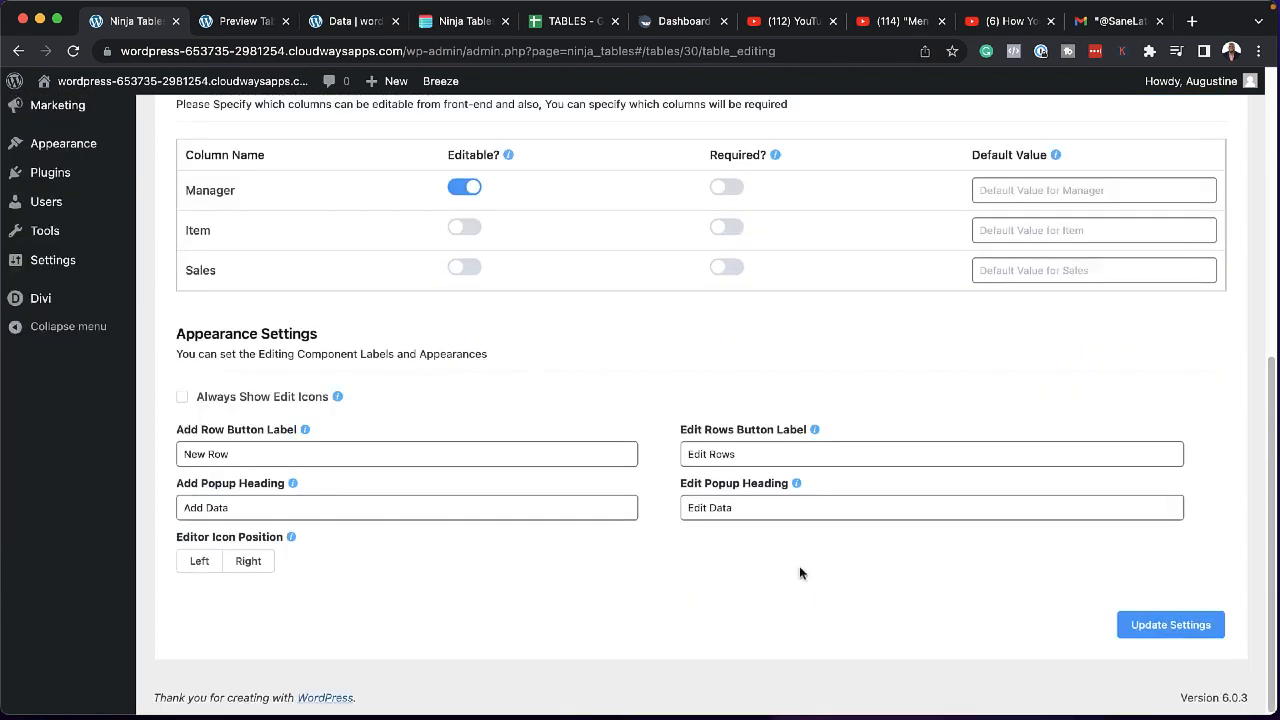
click(1170, 625)
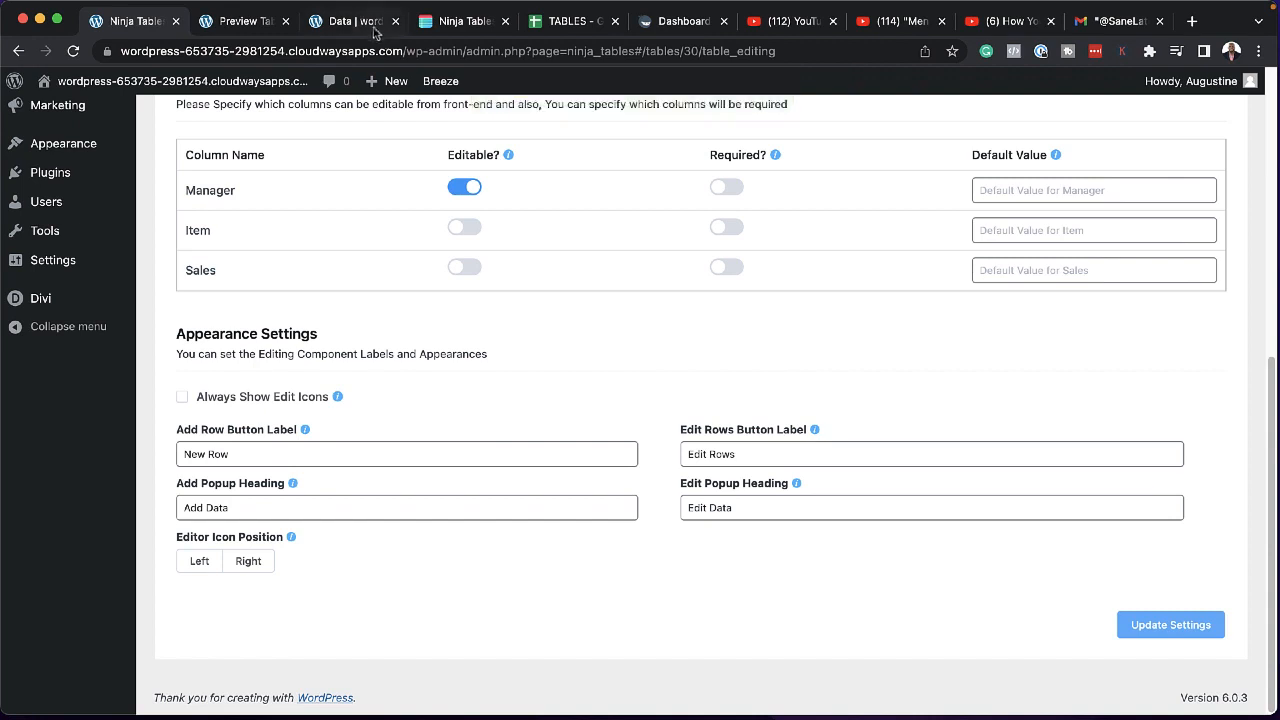
On the live Data page, turn on row editing and add a new row with a manager's name.
click(340, 20)
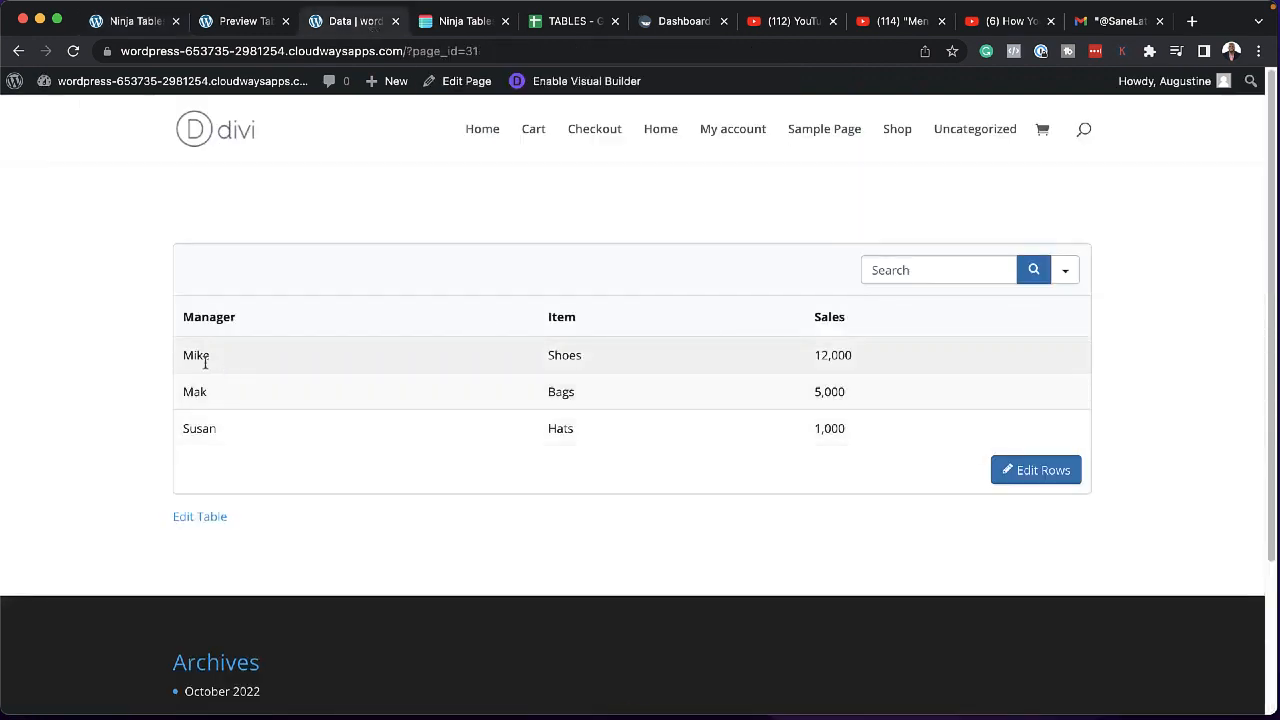
click(1045, 478)
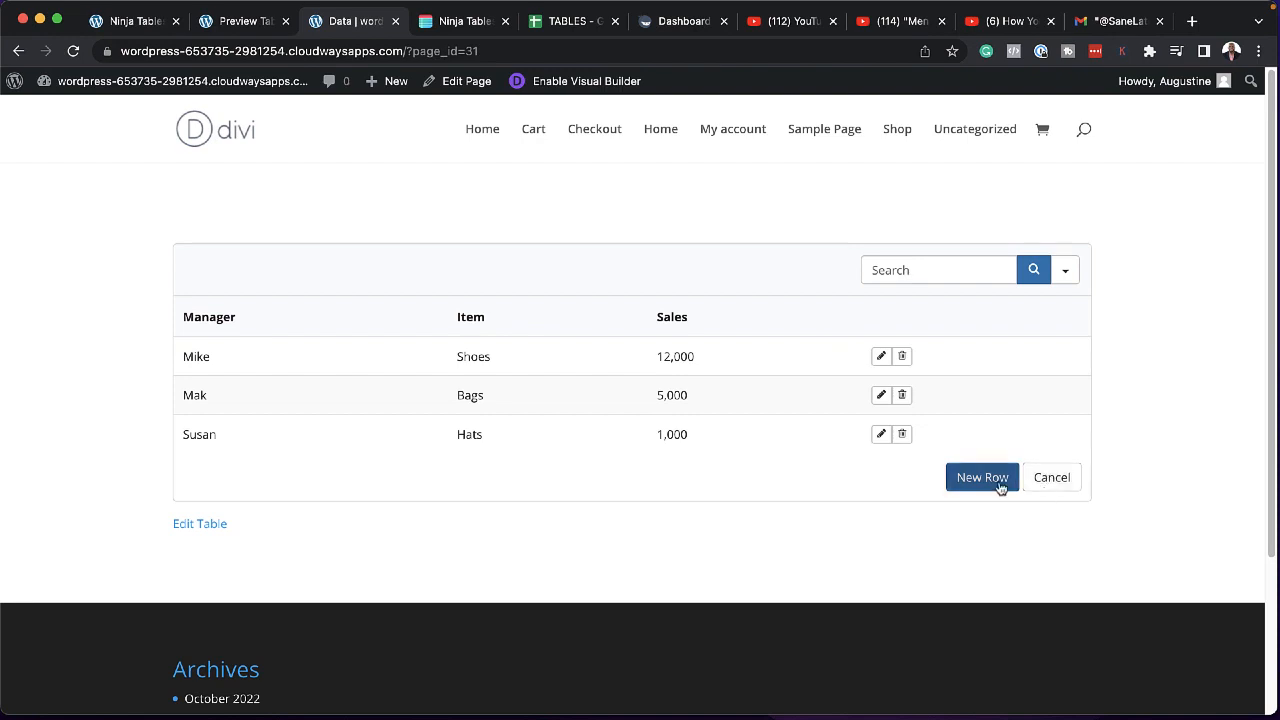
click(996, 484)
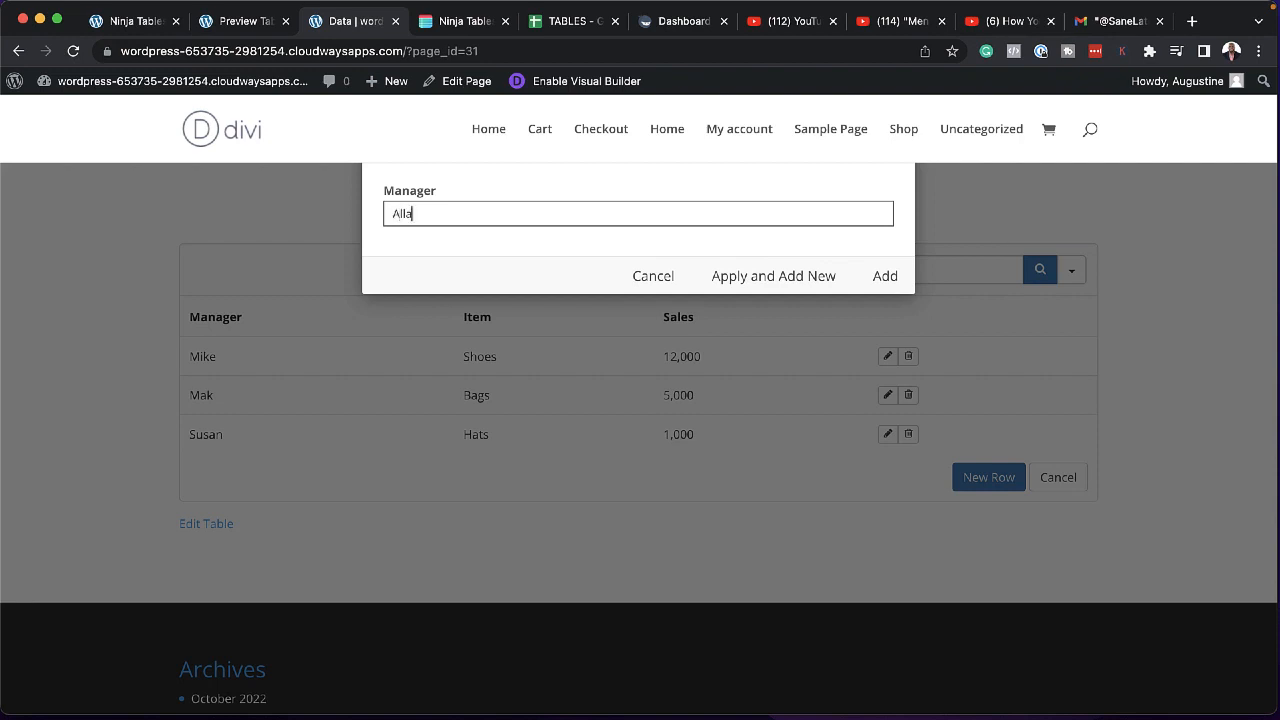
text(n)
click(814, 280)
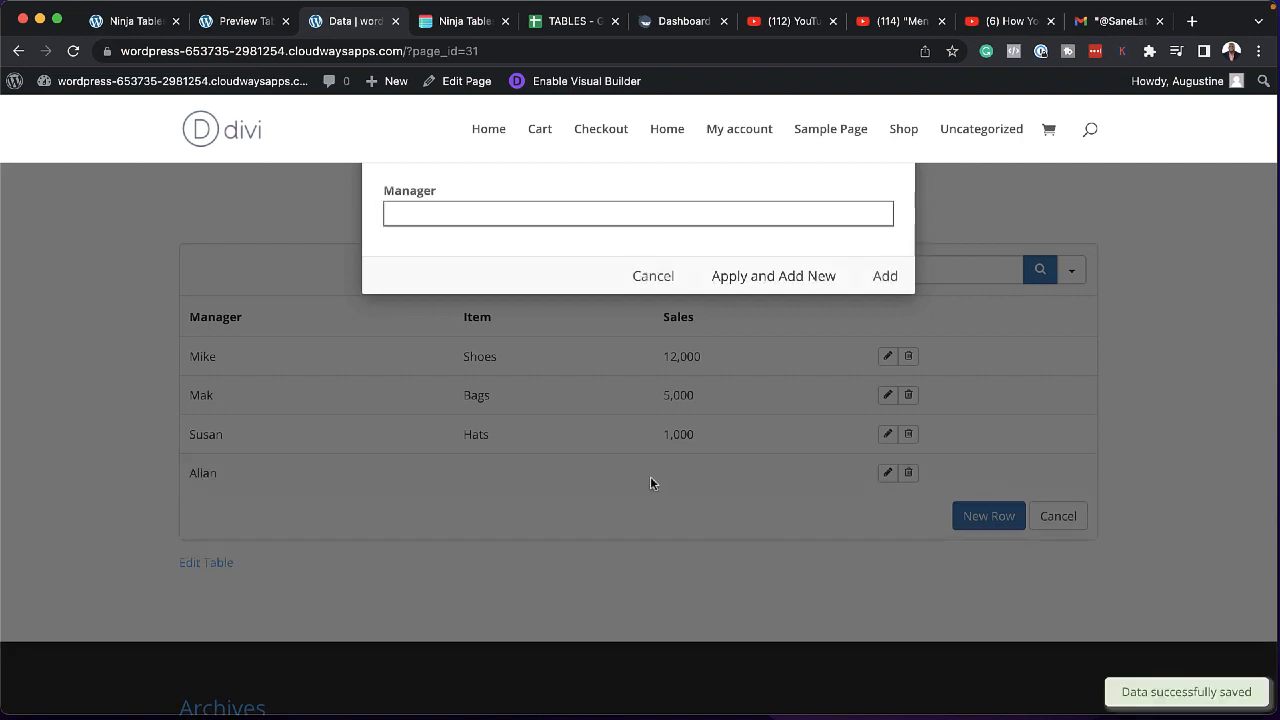
click(880, 278)
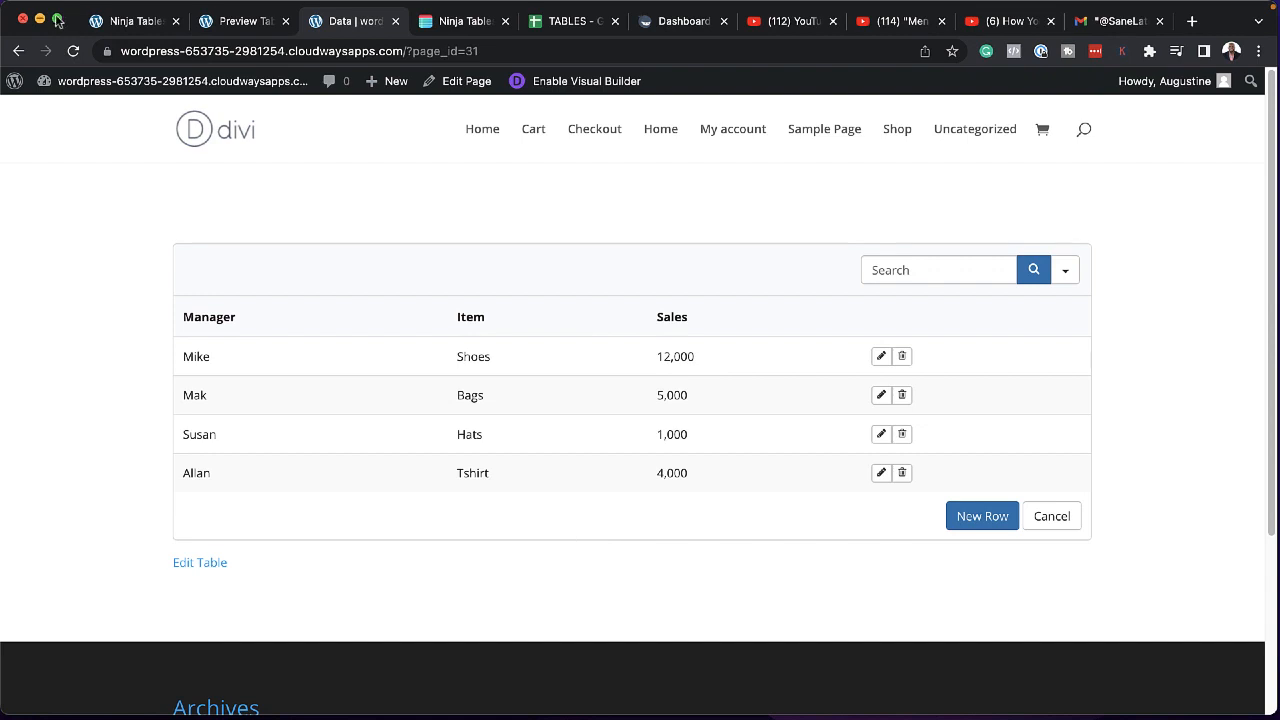
Return to the Ninja Tables admin and open the list of all tables.
click(140, 22)
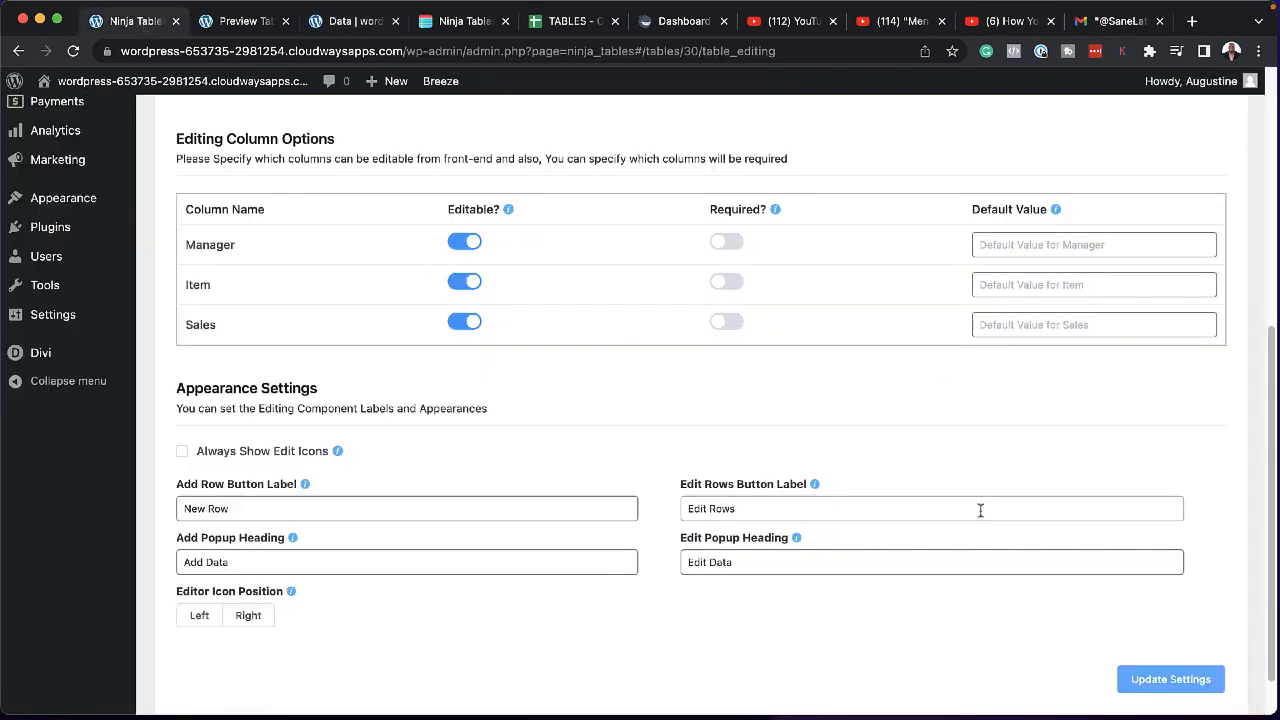
scroll(980, 510, up, 5)
click(27, 308)
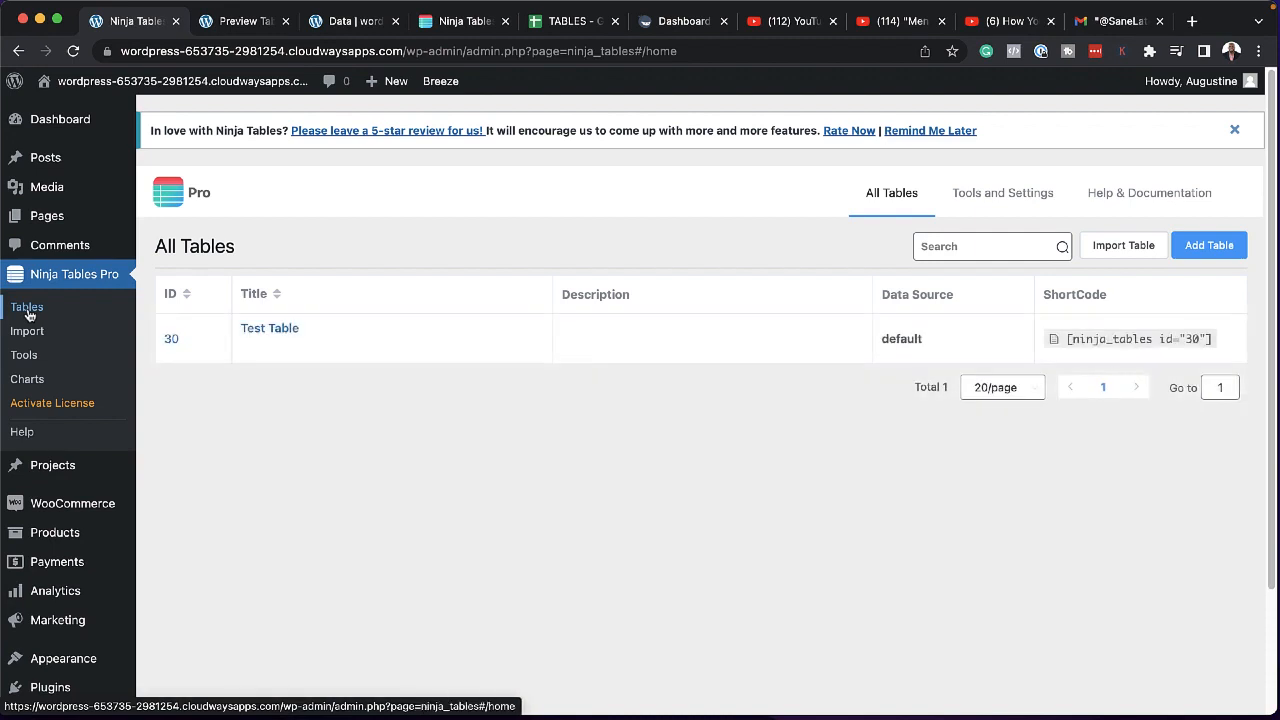
Create a WooCommerce products table titled Woo that shows only products from the Shoes category.
click(1216, 252)
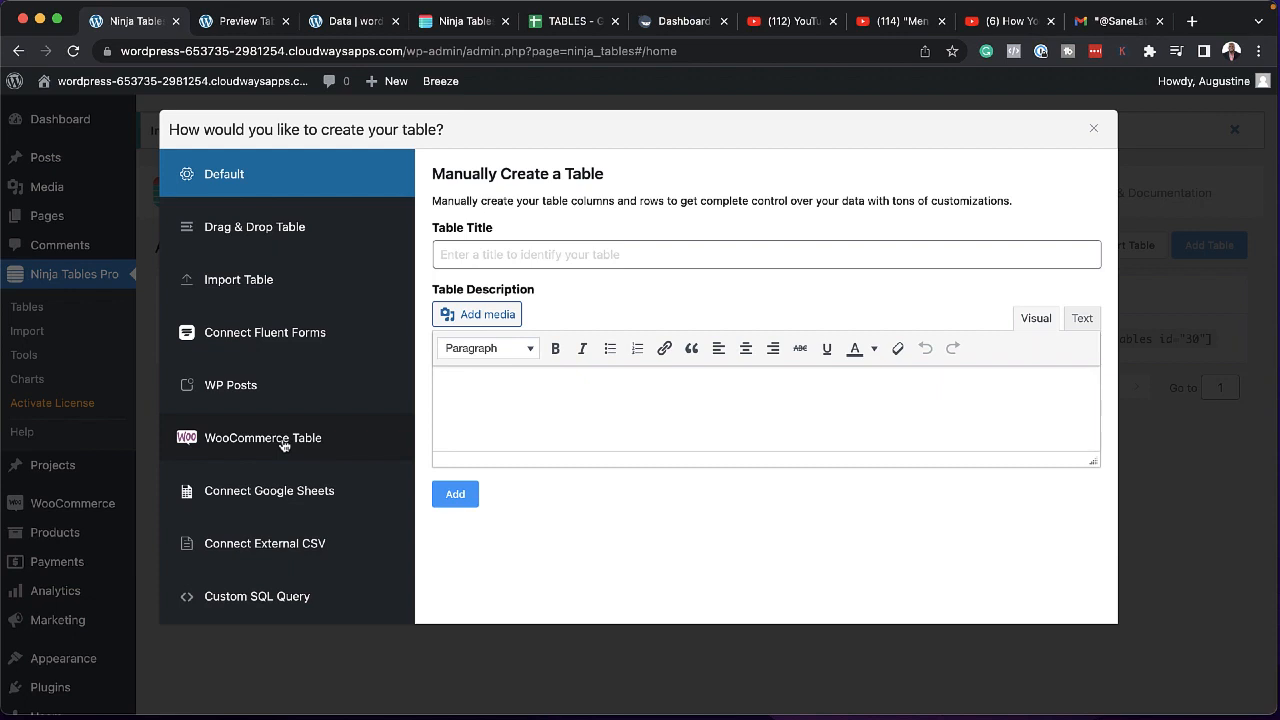
click(471, 259)
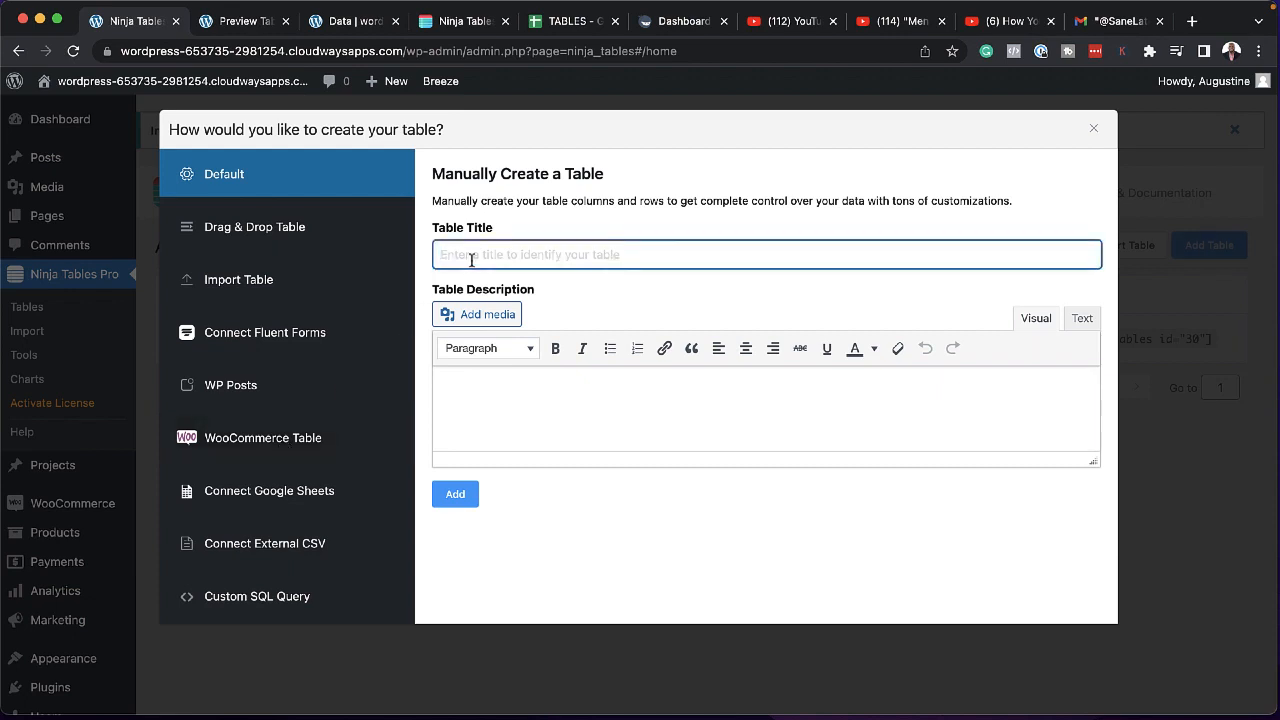
text(Woo)
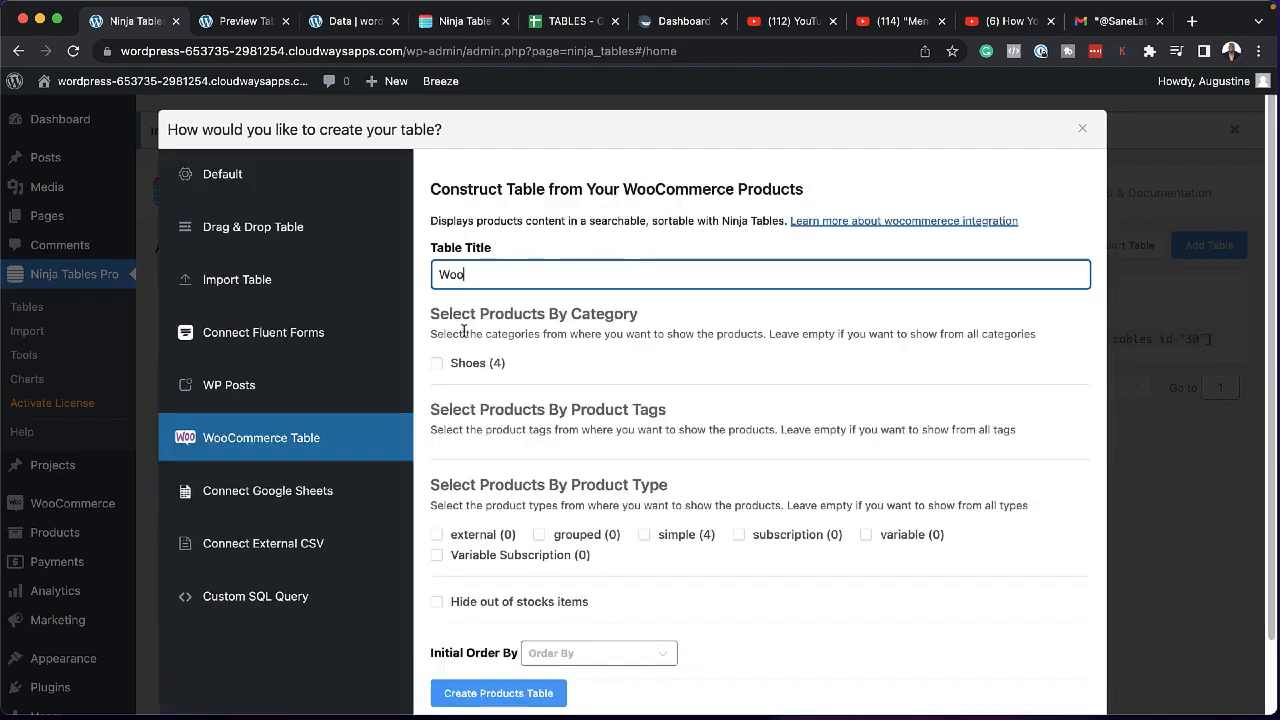
click(444, 366)
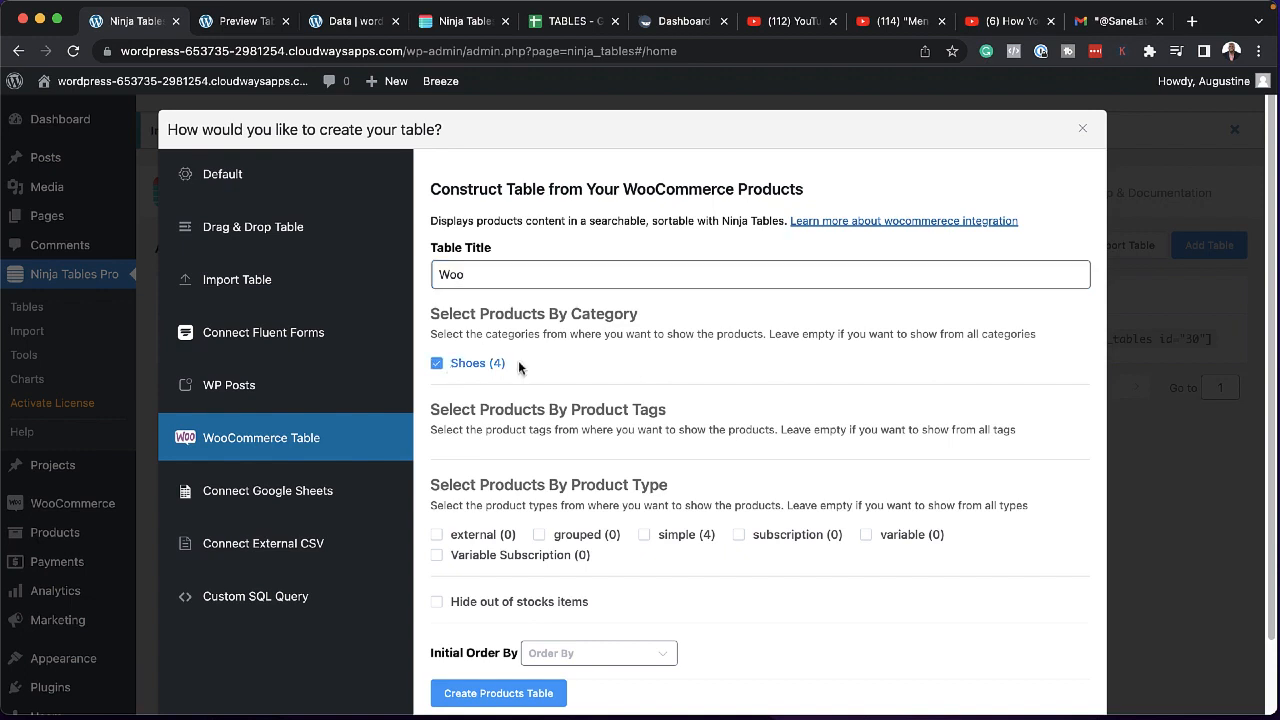
scroll(558, 444, down, 2)
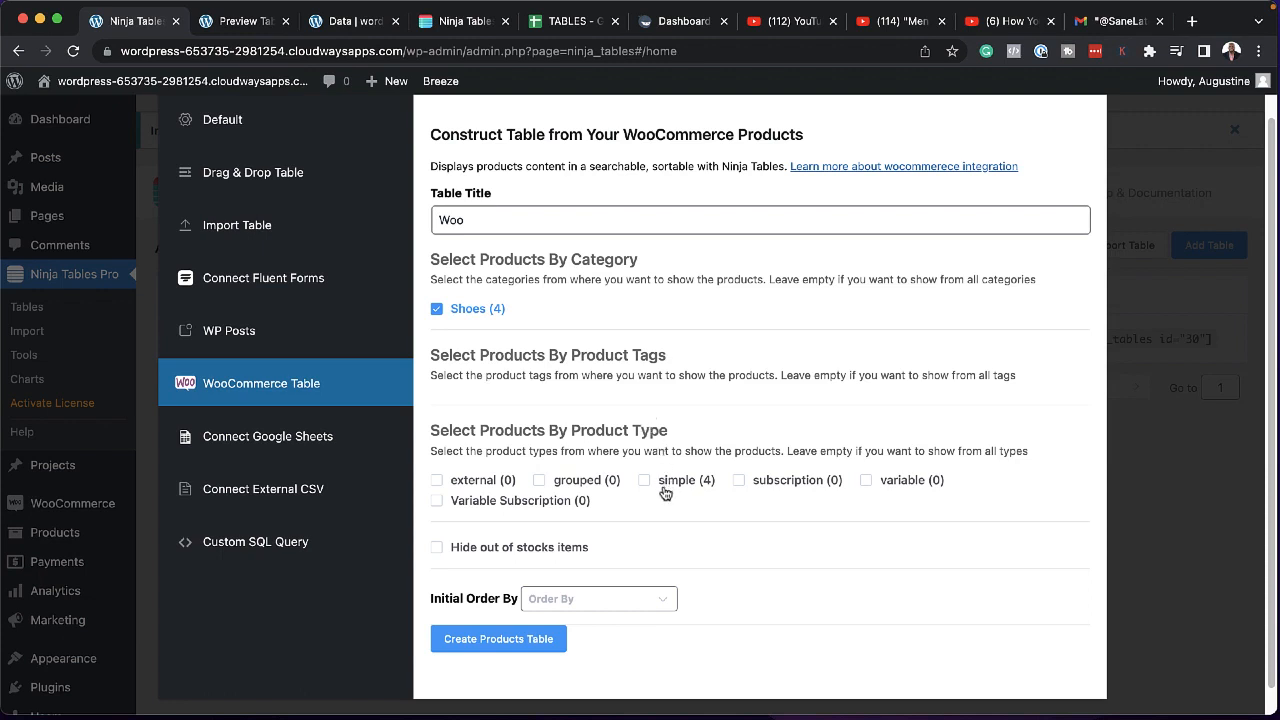
scroll(665, 490, down, 1)
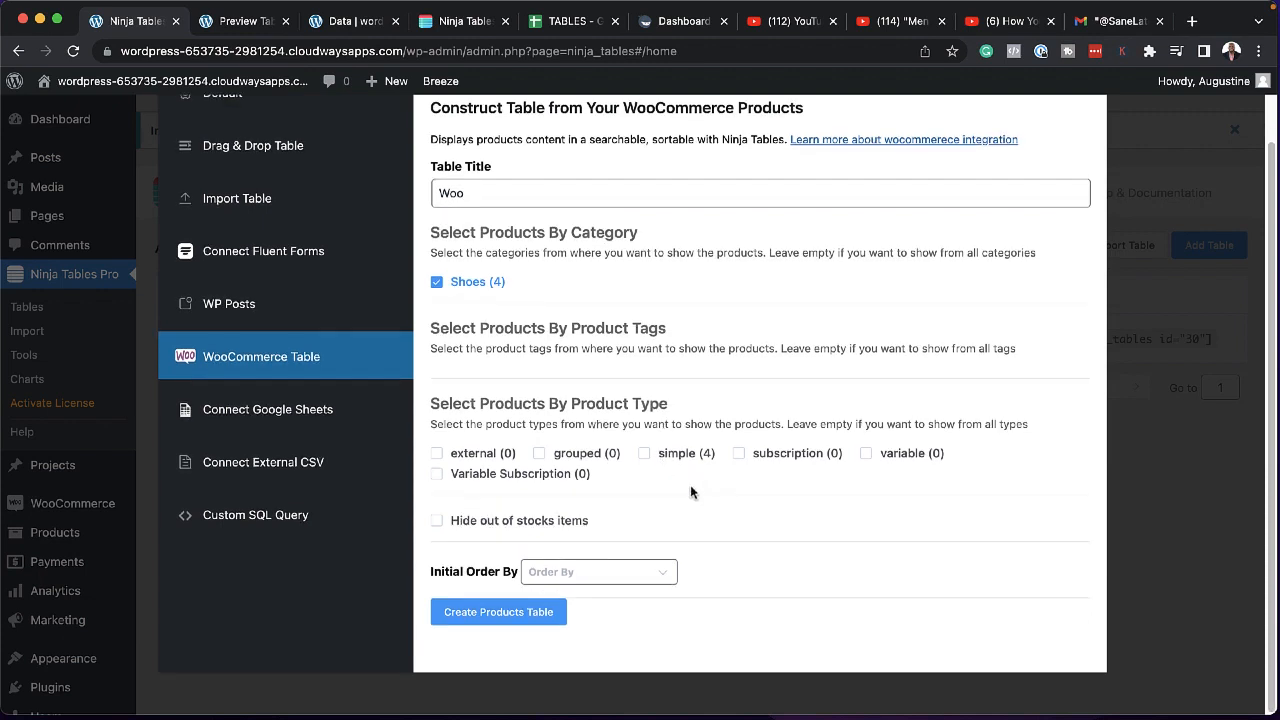
click(536, 617)
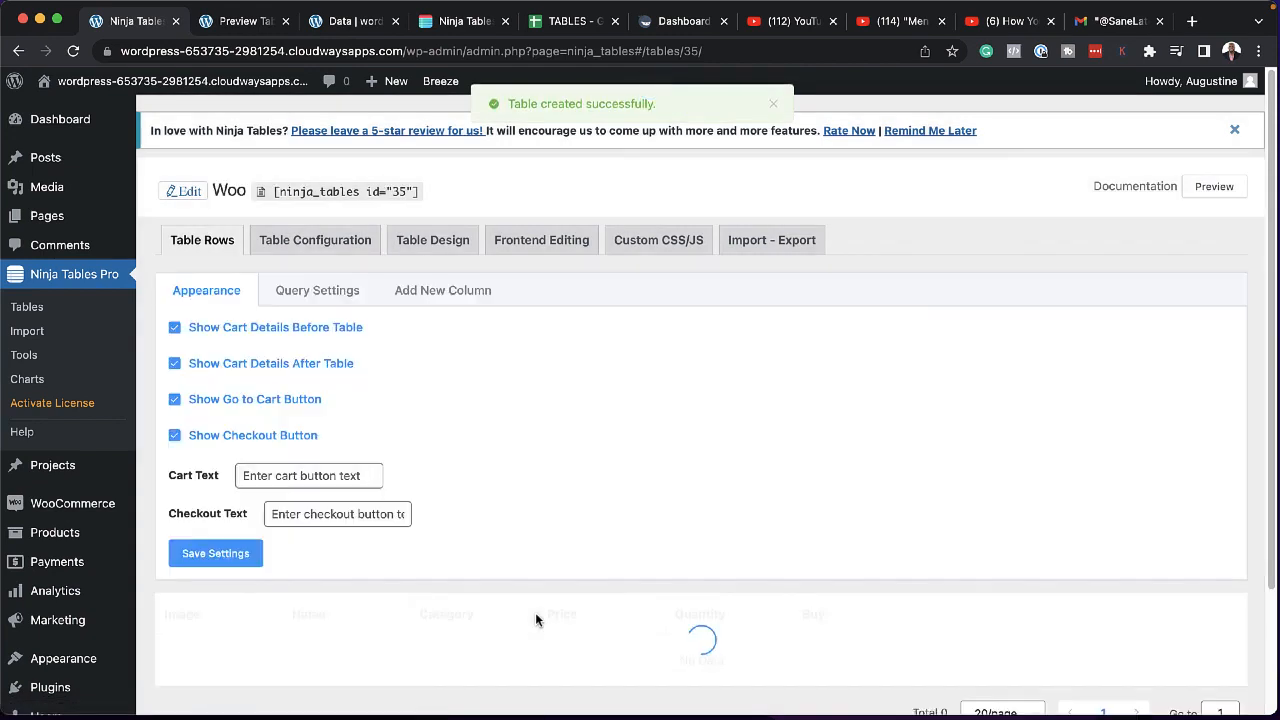
Review the product rows and cart display options of the Woo table.
scroll(550, 605, down, 1)
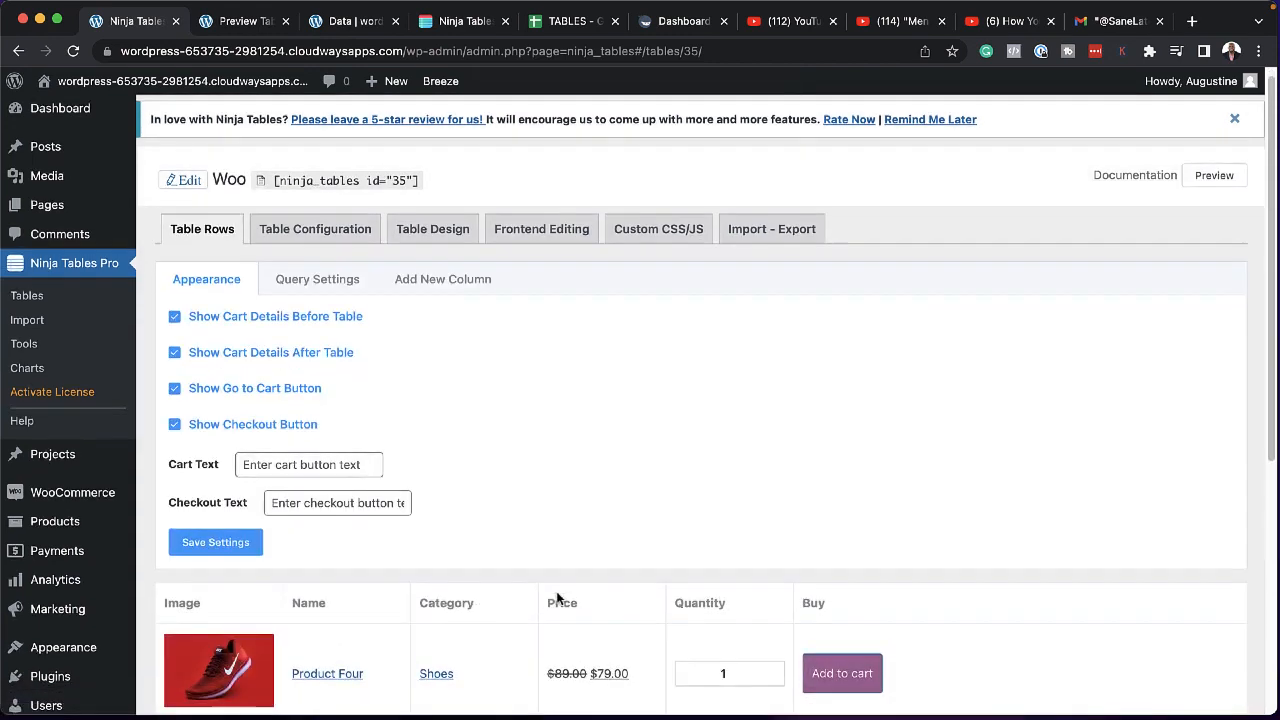
scroll(557, 597, down, 5)
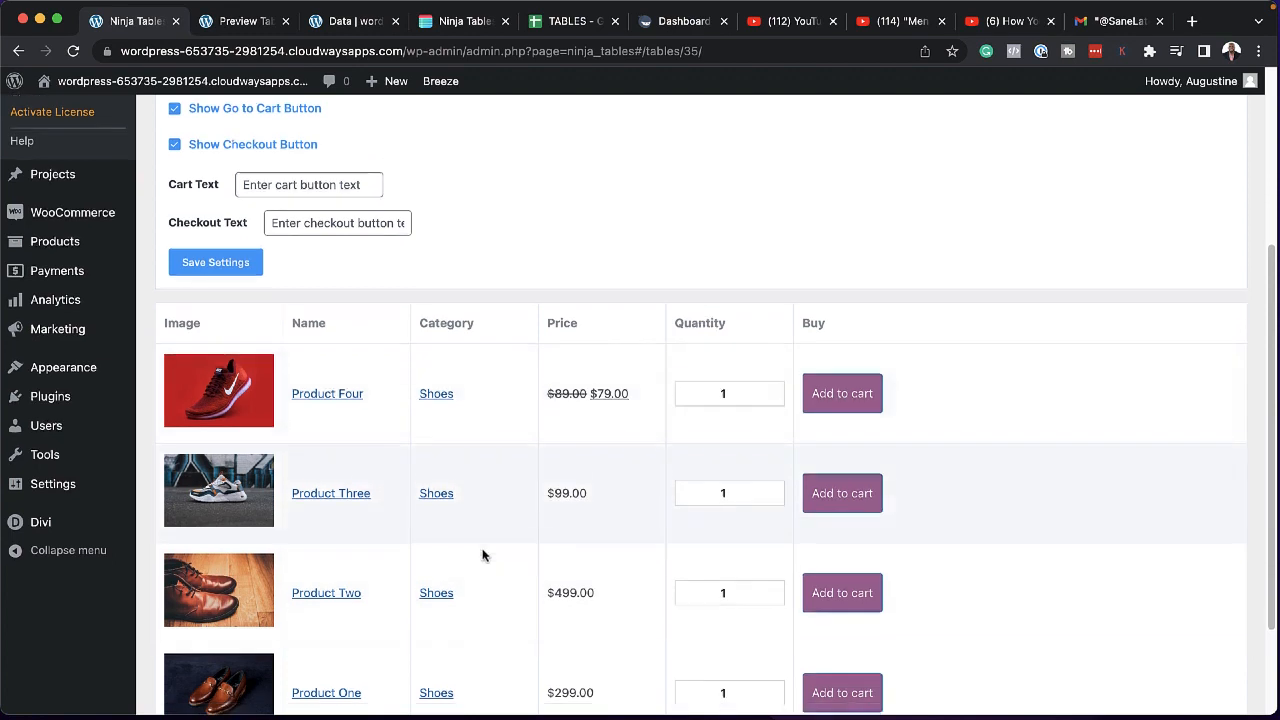
scroll(483, 555, down, 1)
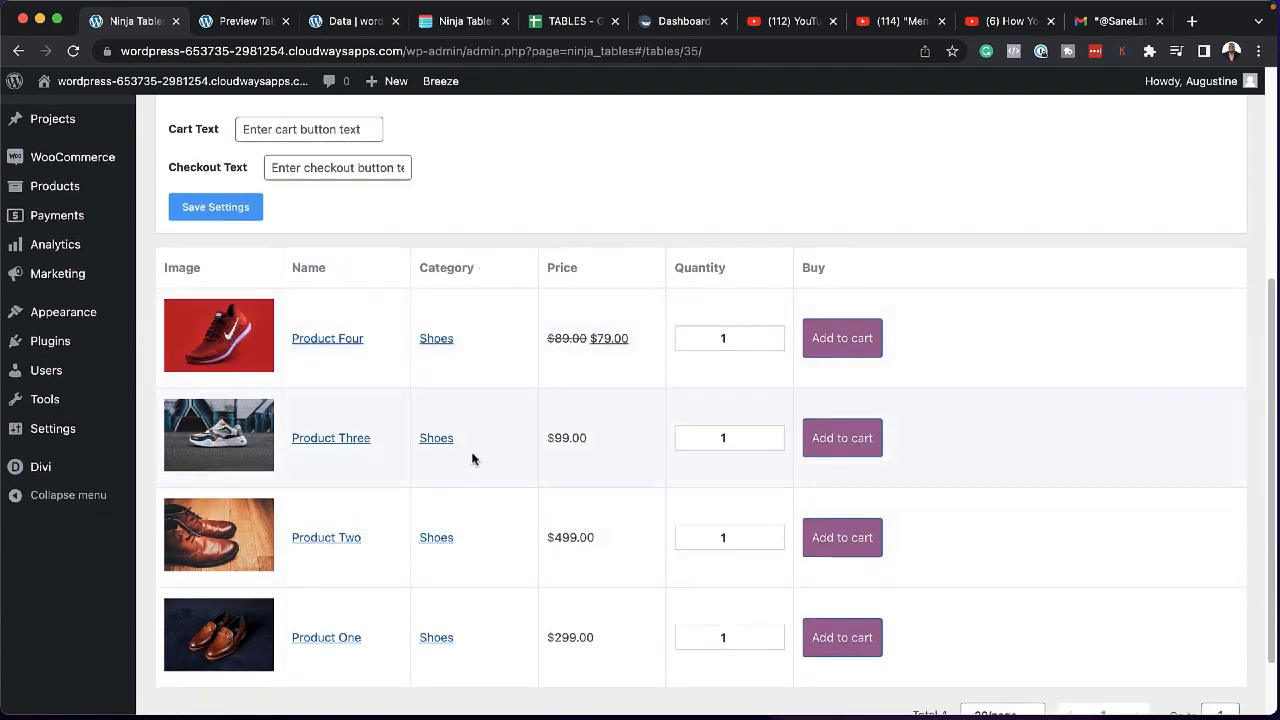
click(849, 341)
scroll(631, 537, up, 4)
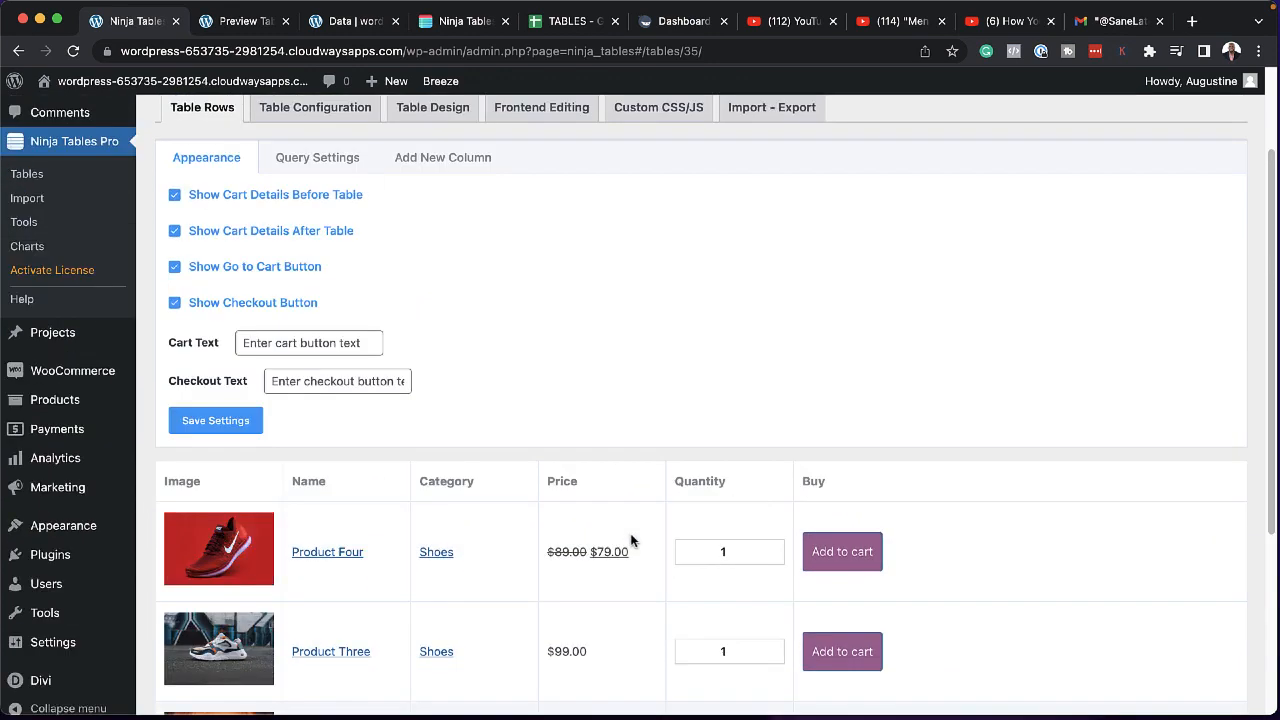
scroll(631, 541, up, 3)
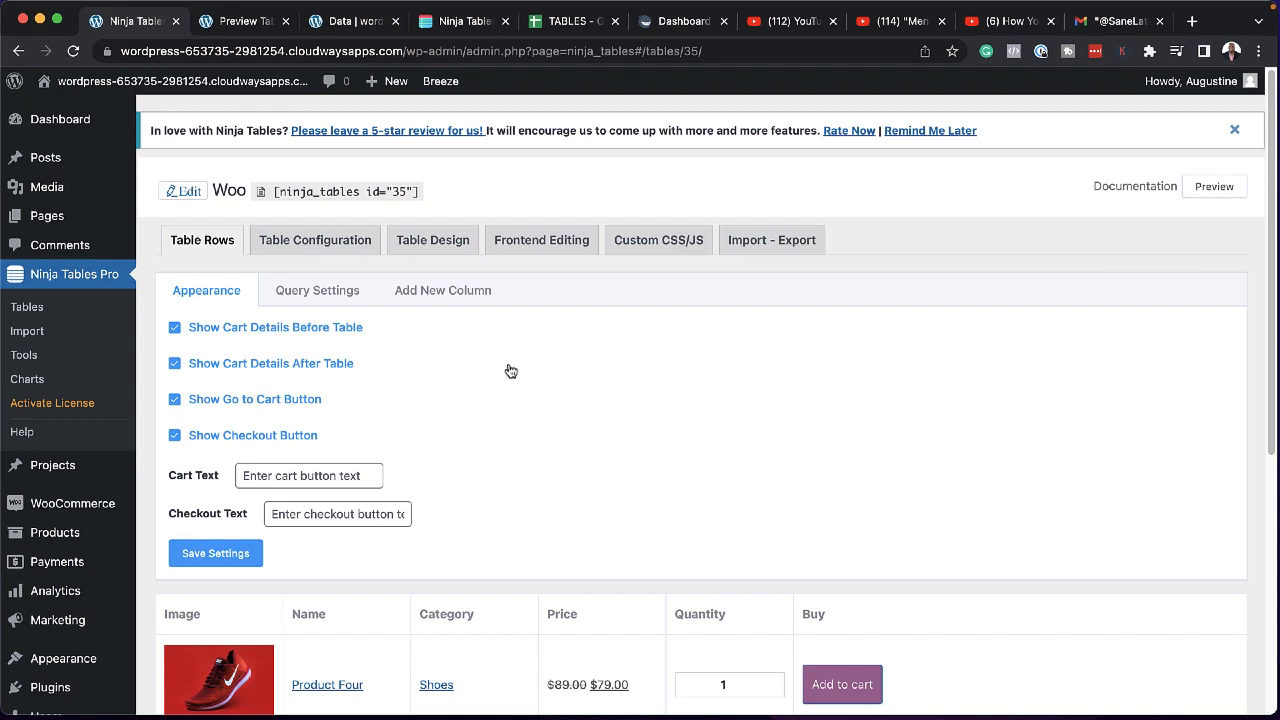
Inspect the Woo table's query settings, including the out-of-stock option, and the form for adding a new column.
click(336, 292)
scroll(573, 458, down, 1)
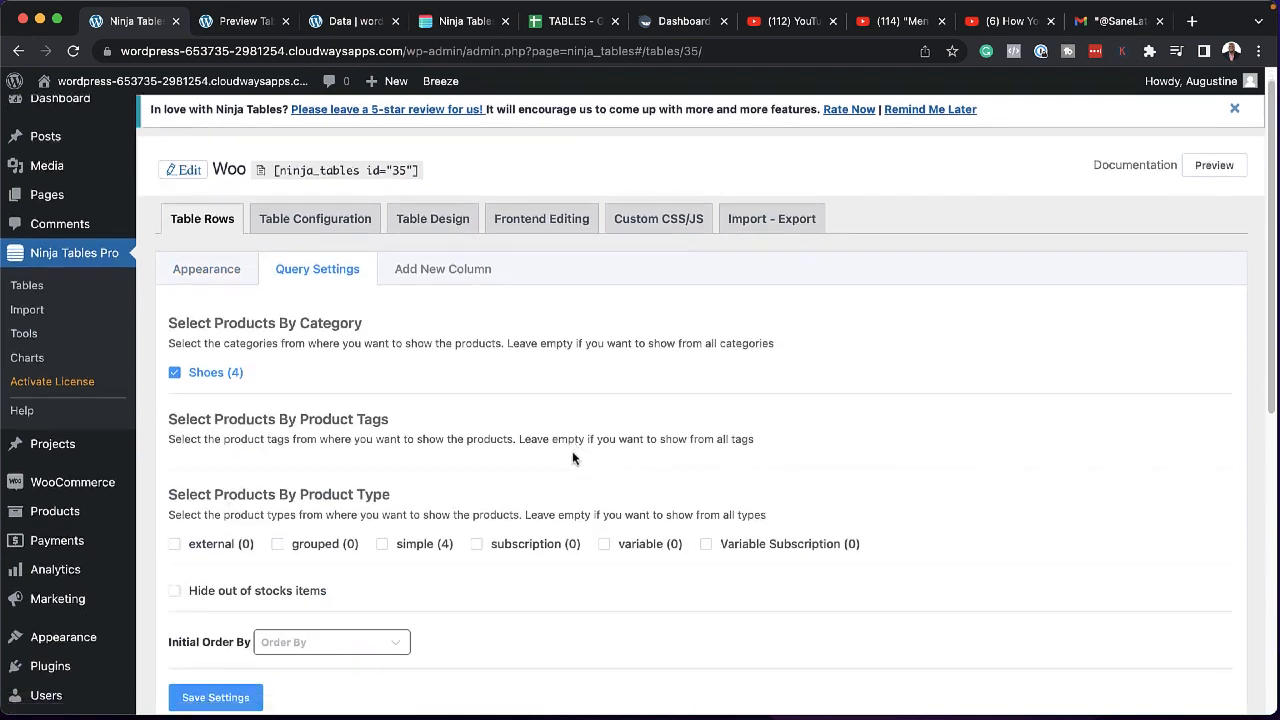
scroll(573, 458, down, 1)
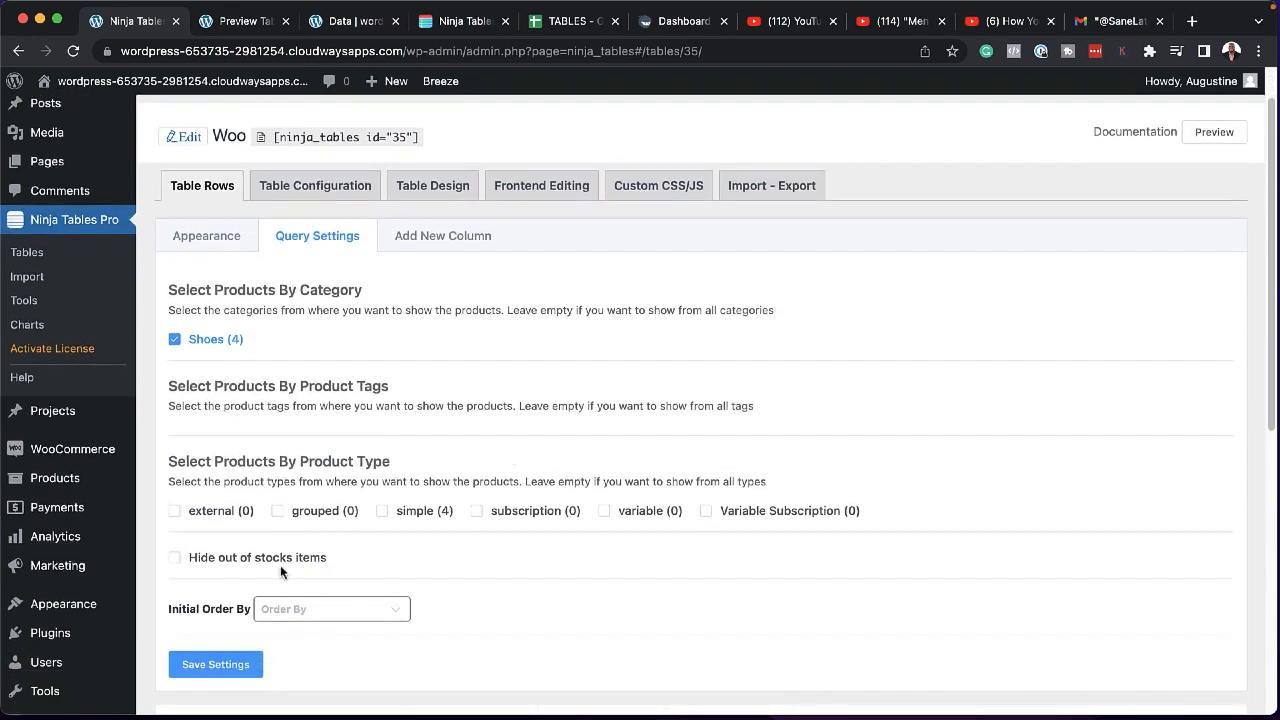
click(176, 560)
click(176, 560)
click(458, 293)
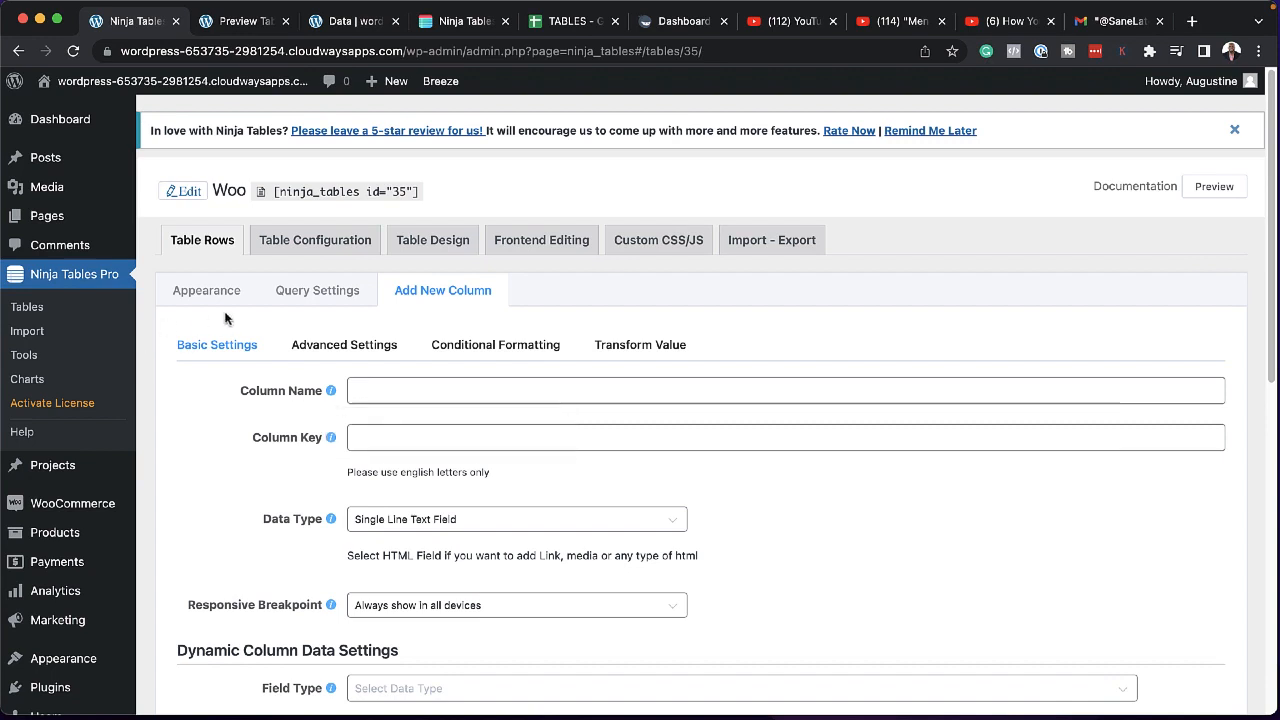
click(329, 190)
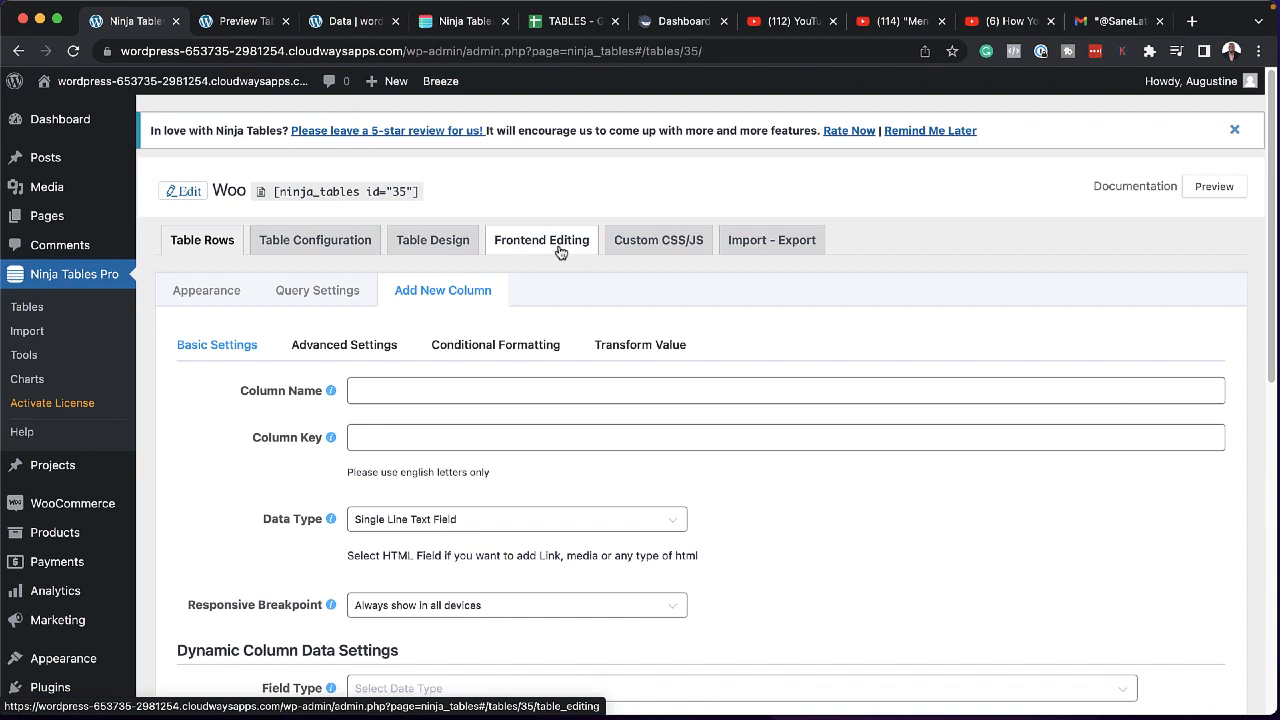
Preview the Woo table, set Product Four's quantity to 2 and add it to the cart.
click(1214, 186)
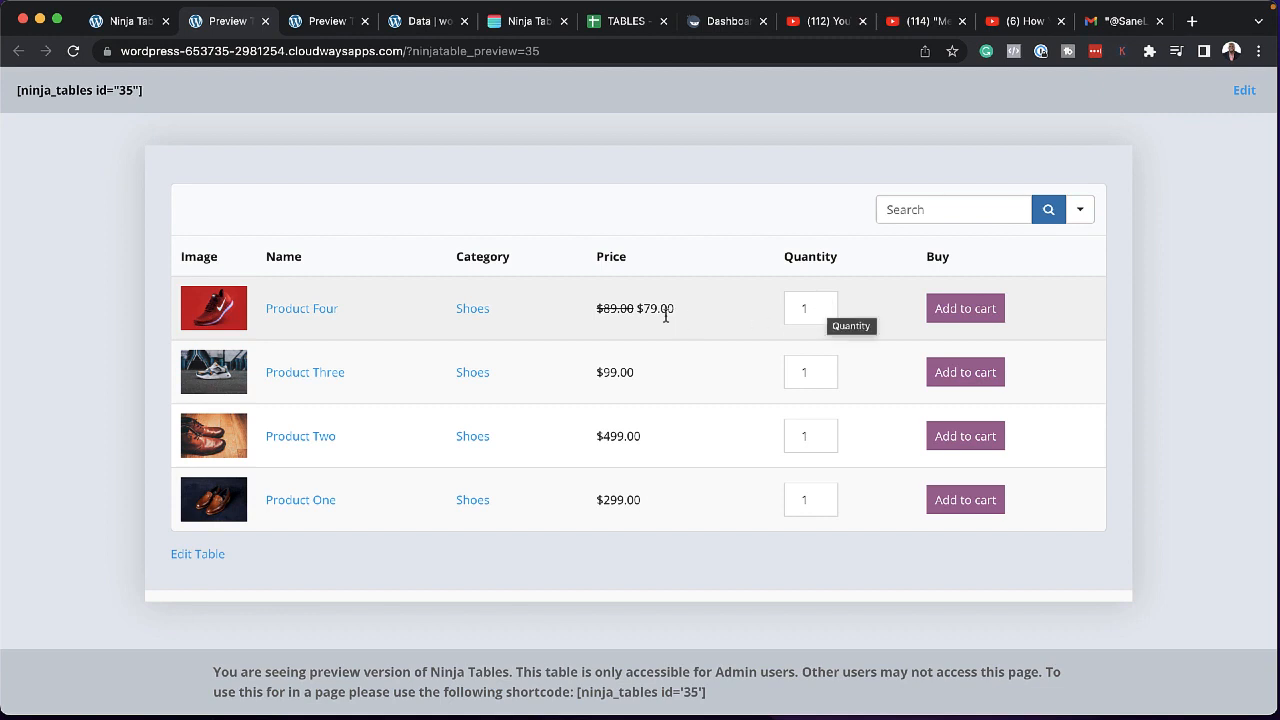
click(827, 306)
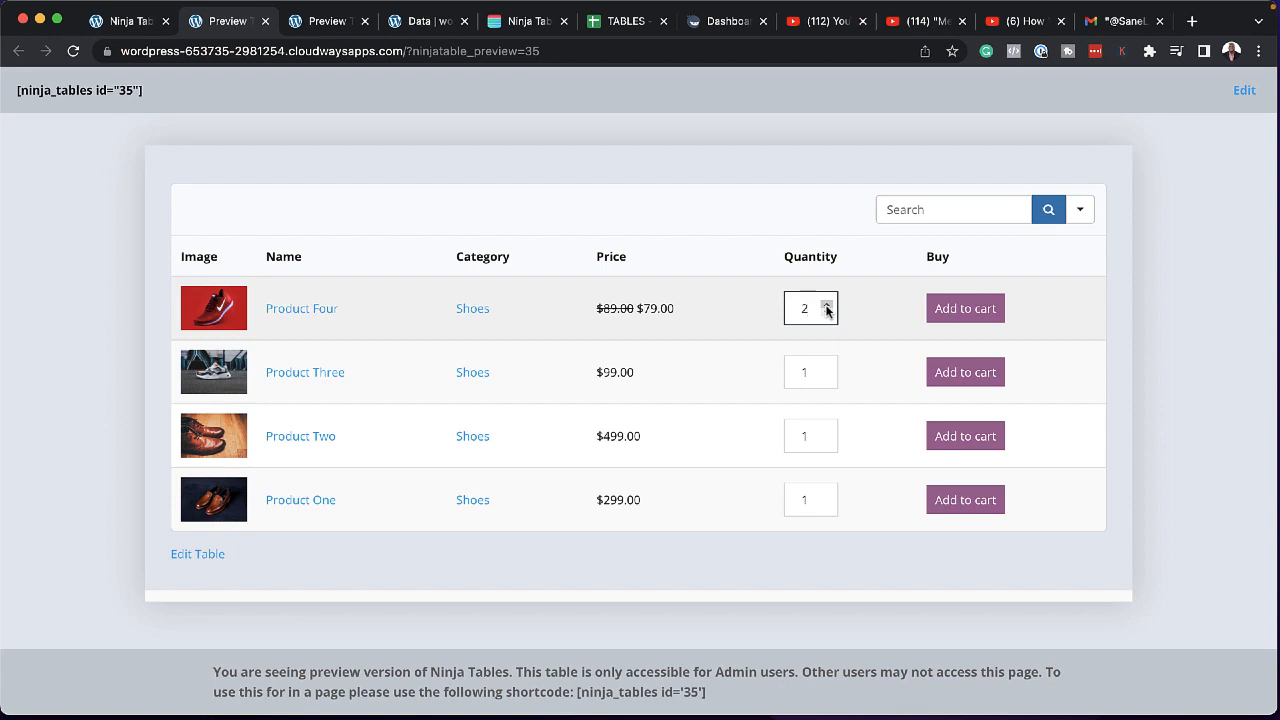
click(986, 312)
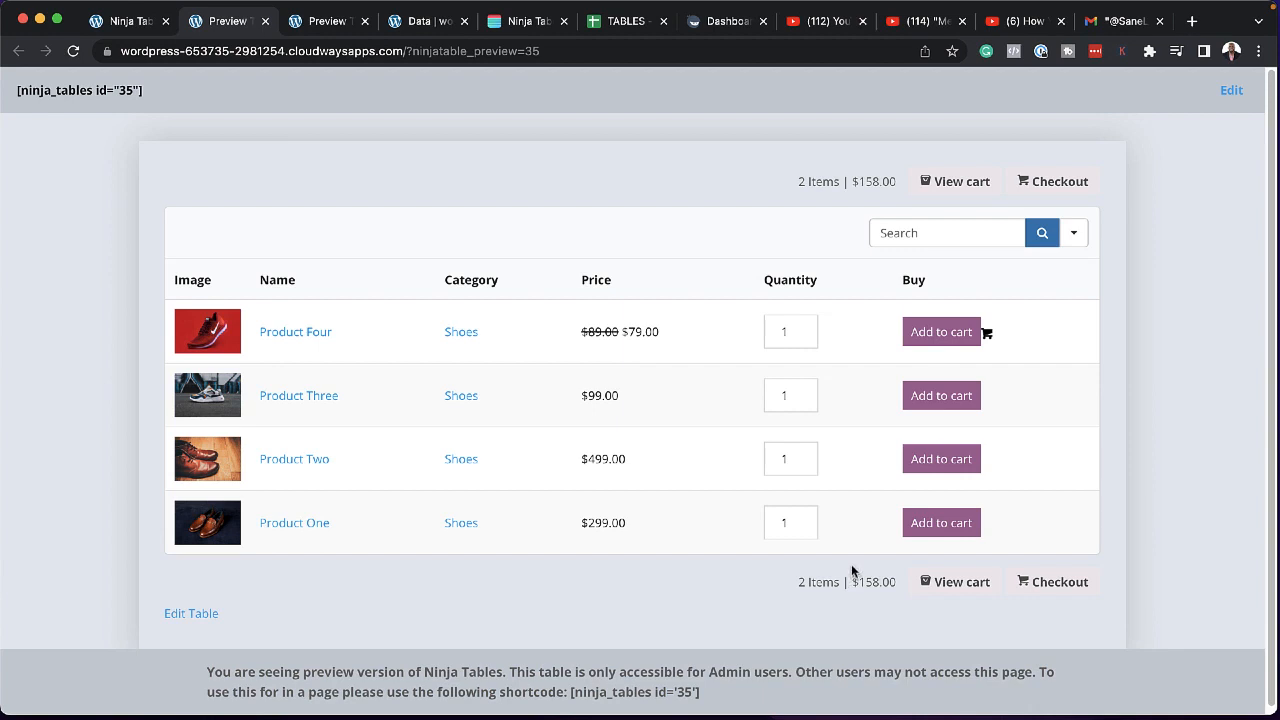
click(320, 342)
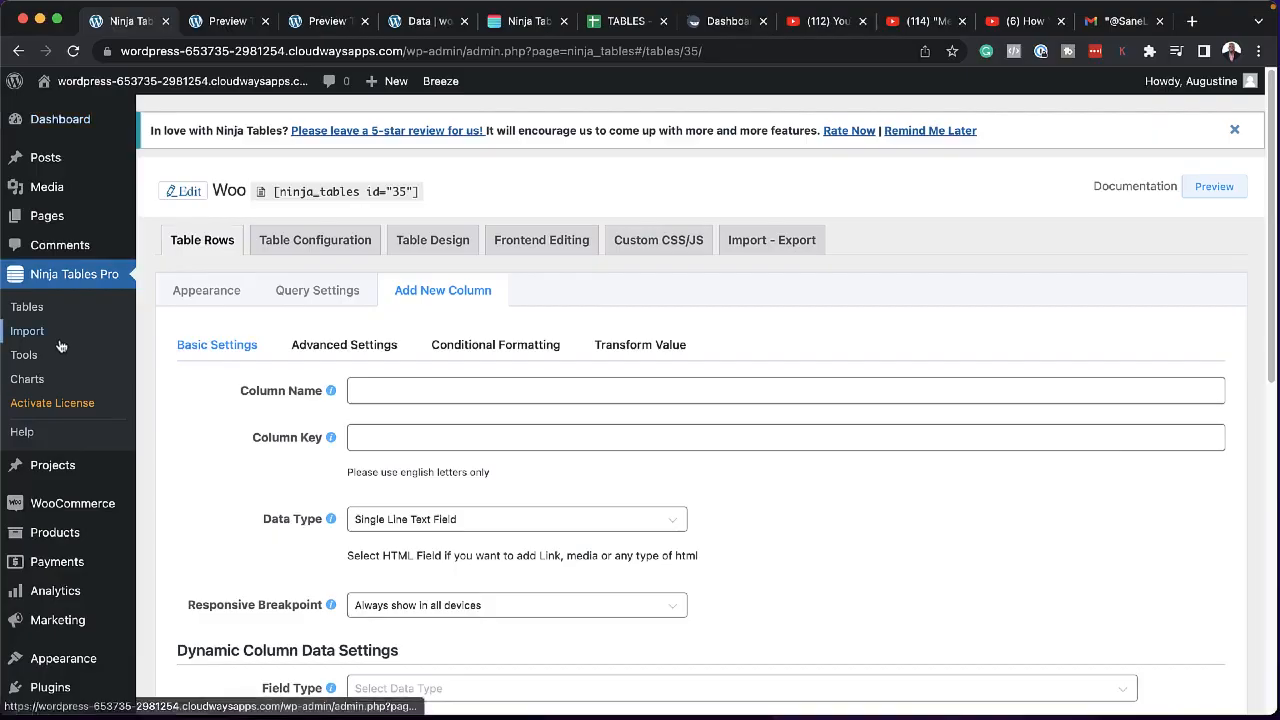
Start a new Google Sheets table titled Google, and copy the TABLES spreadsheet's published web page link for the entire document.
click(40, 307)
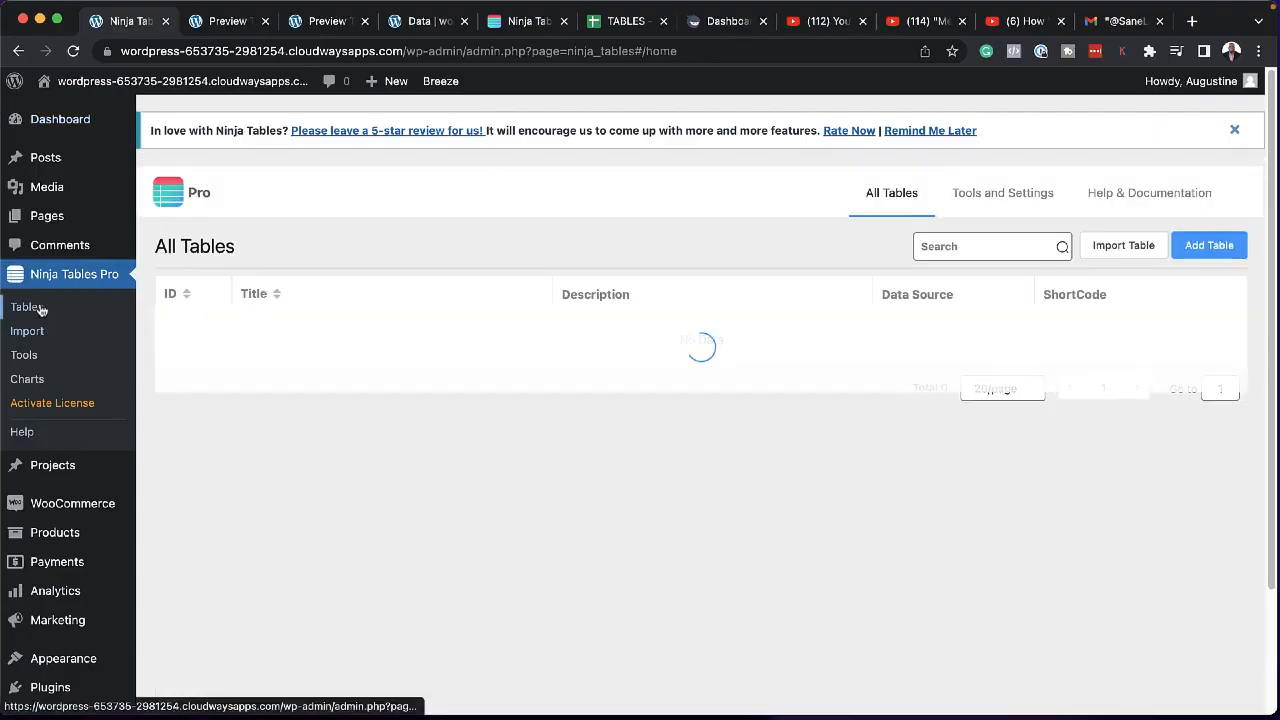
click(1222, 248)
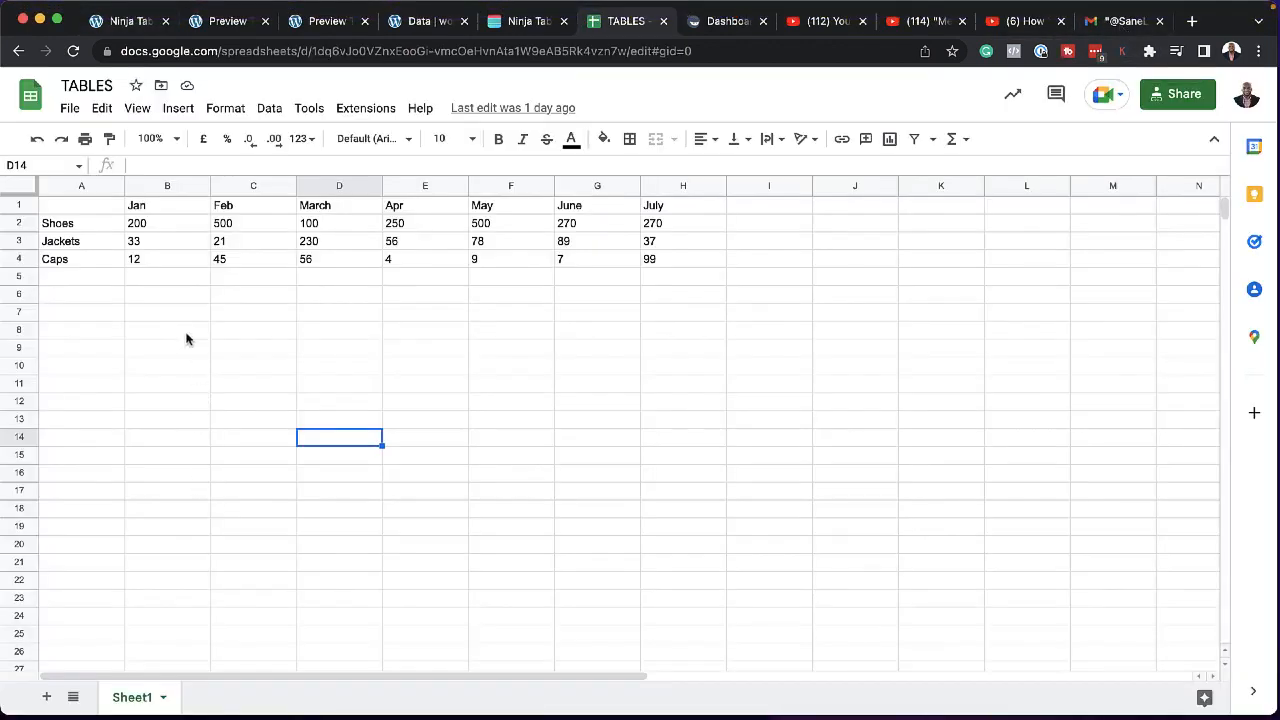
click(70, 110)
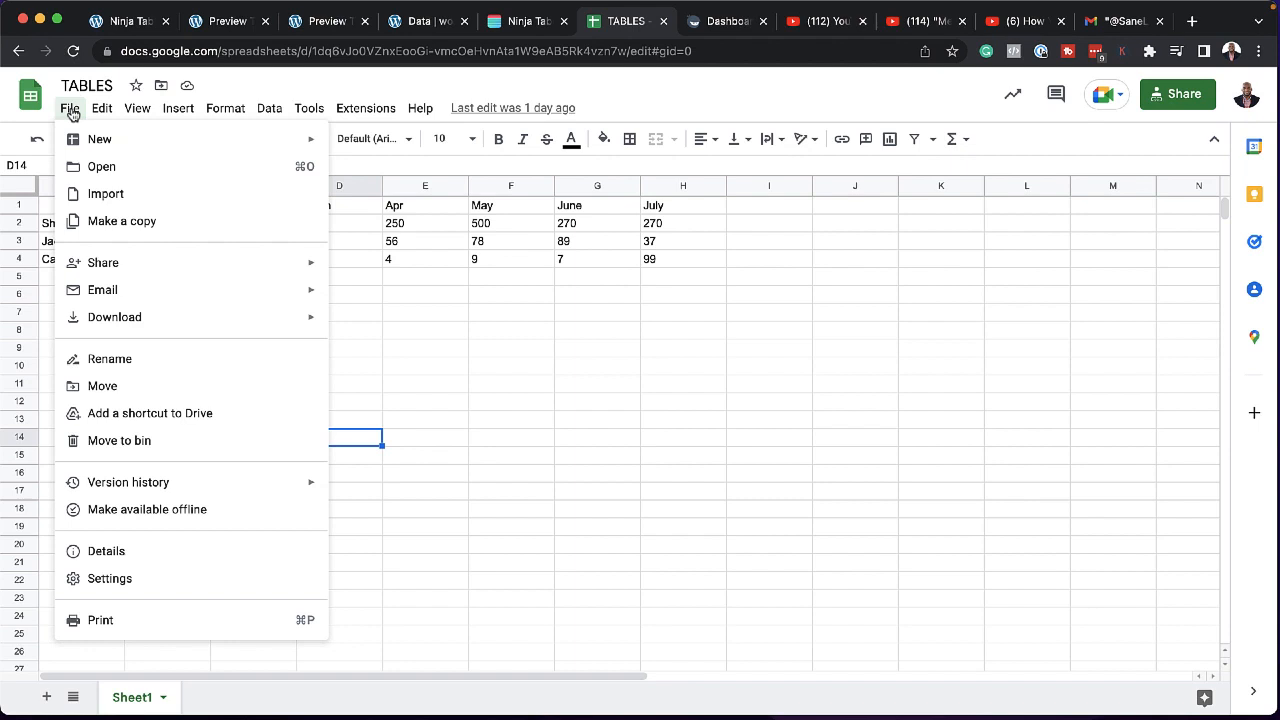
mouse_move(153, 271)
click(408, 297)
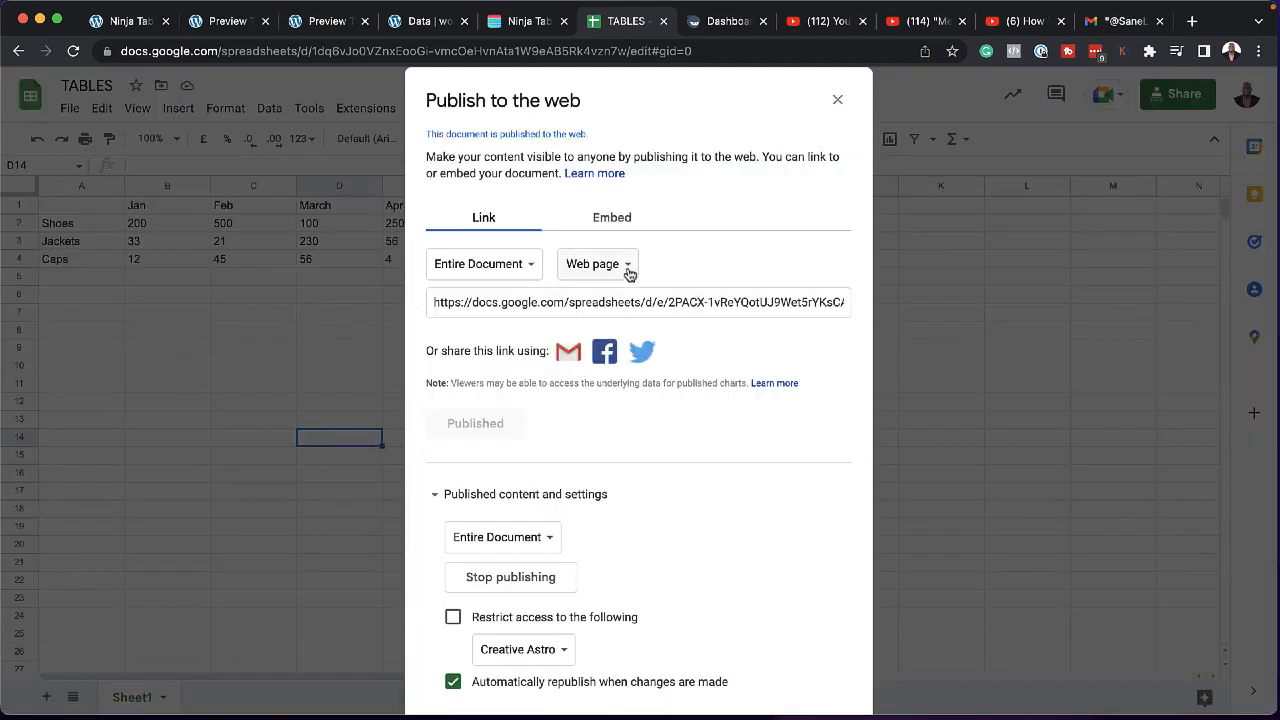
click(628, 272)
click(628, 268)
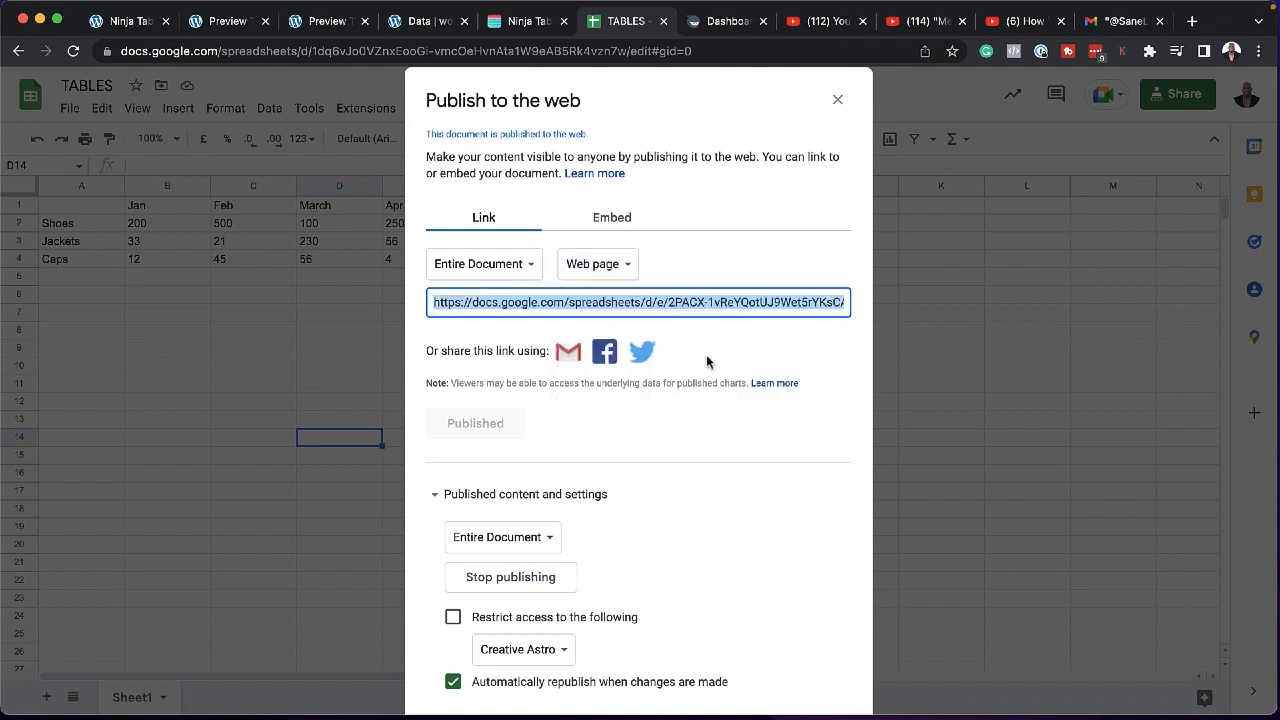
Use the published spreadsheet link as the Google table's data source, save the table and compare its rows with the sheet.
click(131, 28)
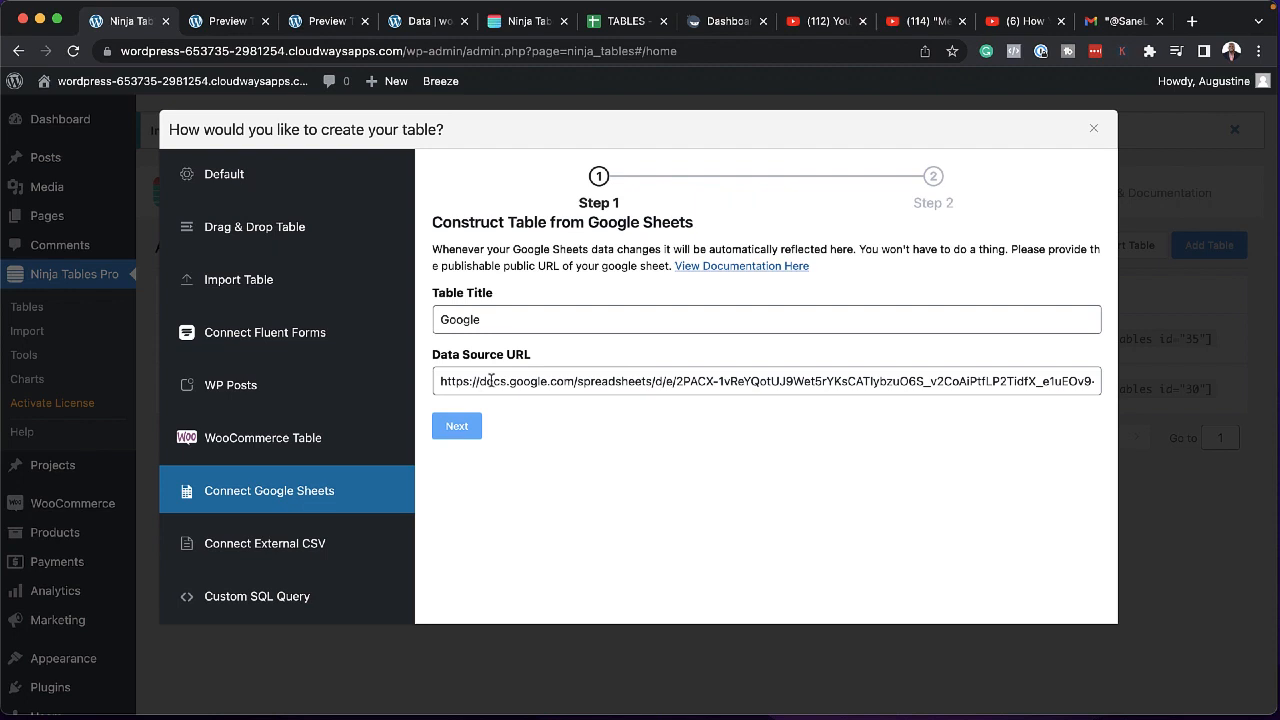
click(463, 430)
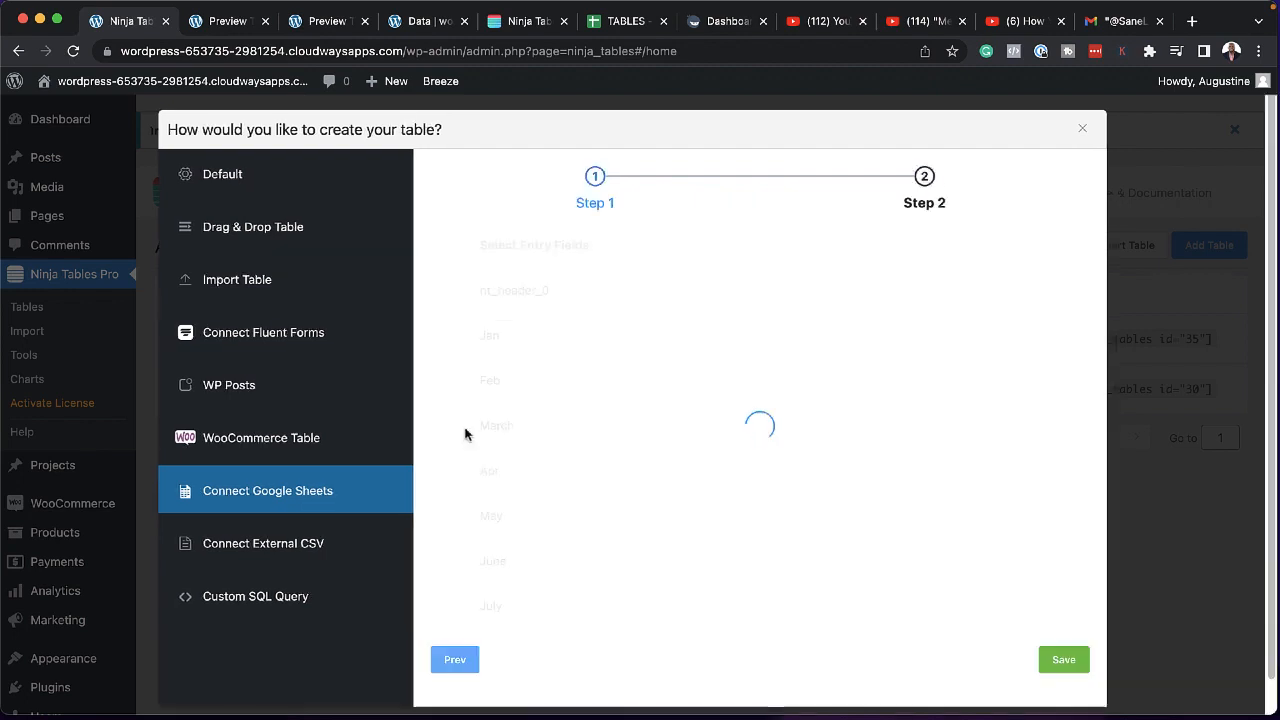
click(1063, 659)
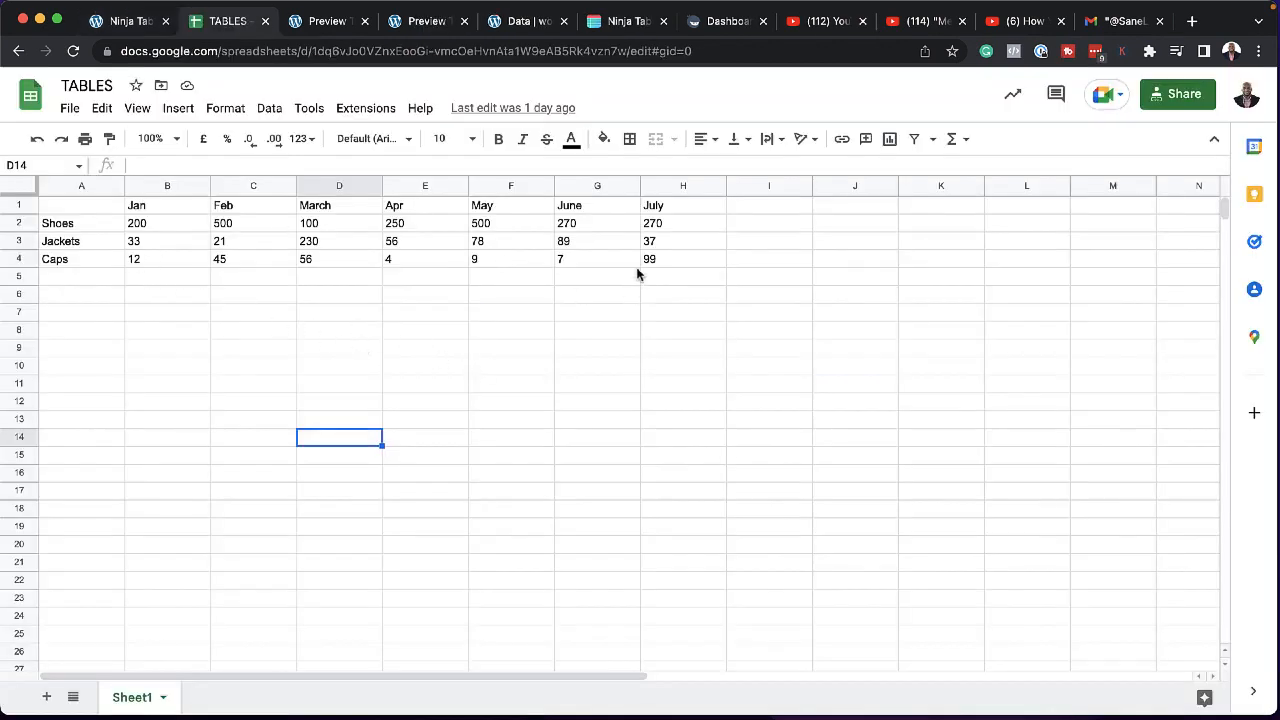
click(122, 24)
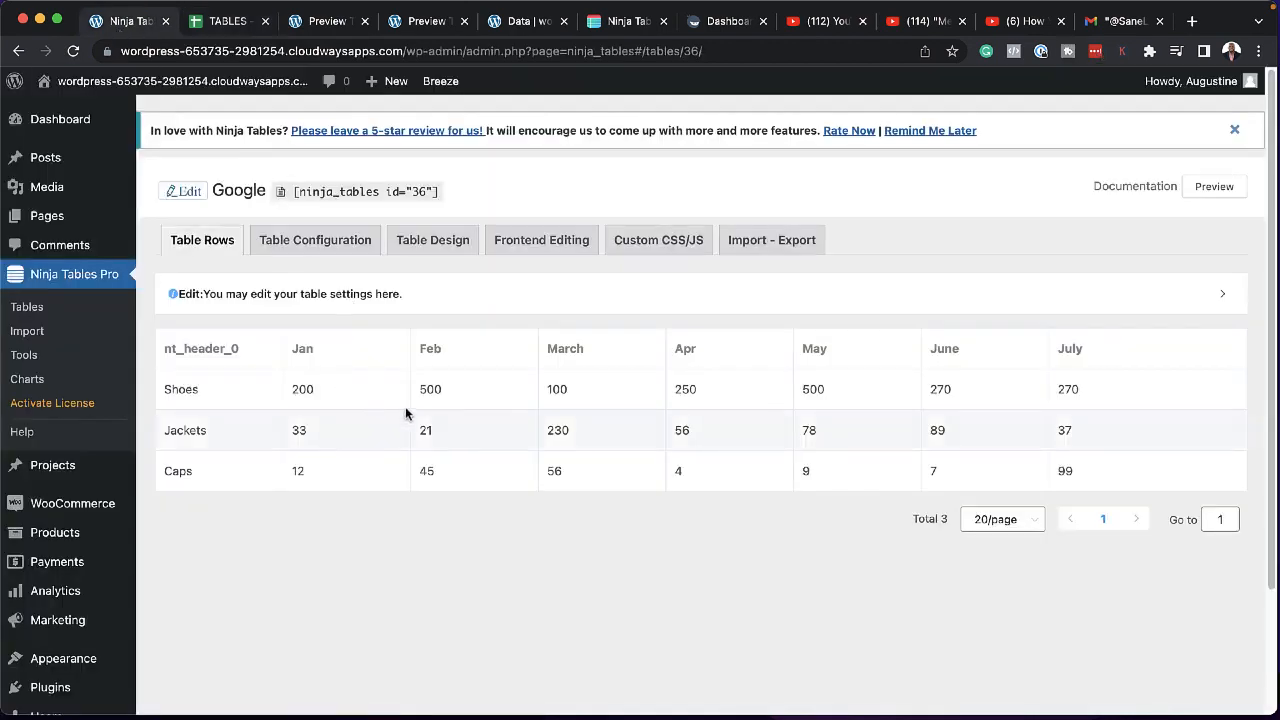
mouse_move(245, 353)
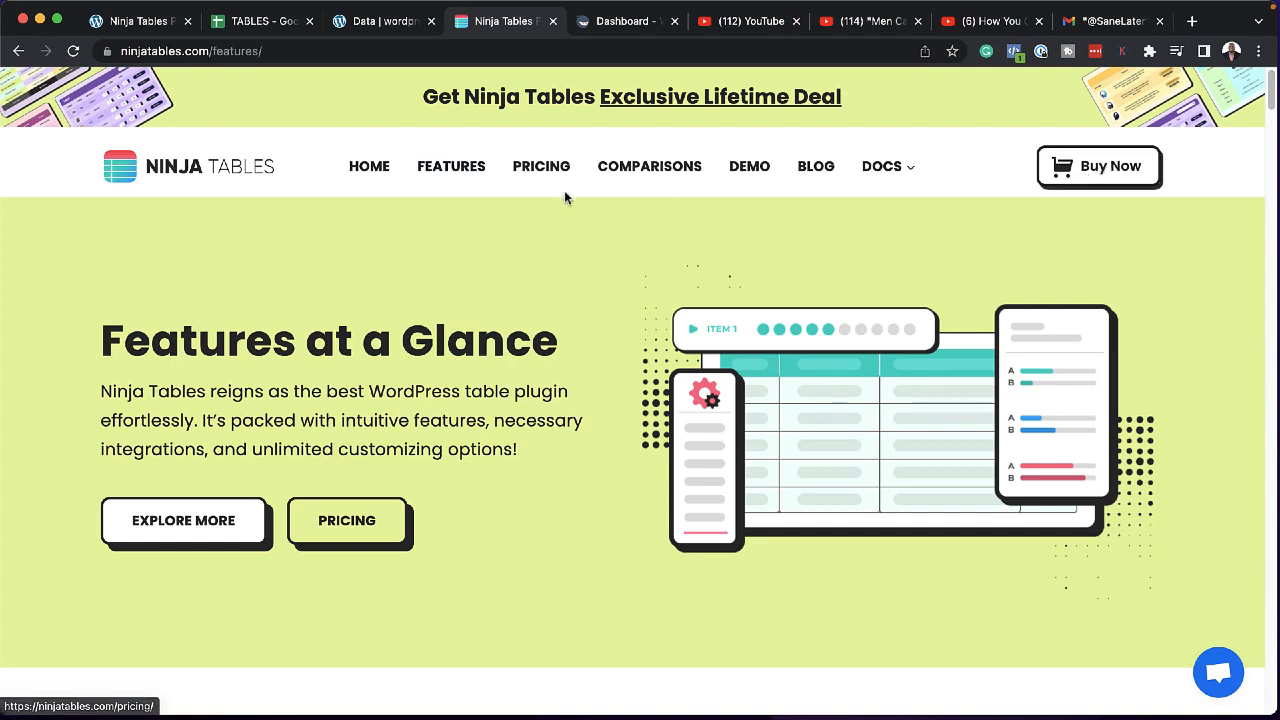
On the Ninja Tables website, examine the annual and lifetime license pricing plans.
click(1126, 170)
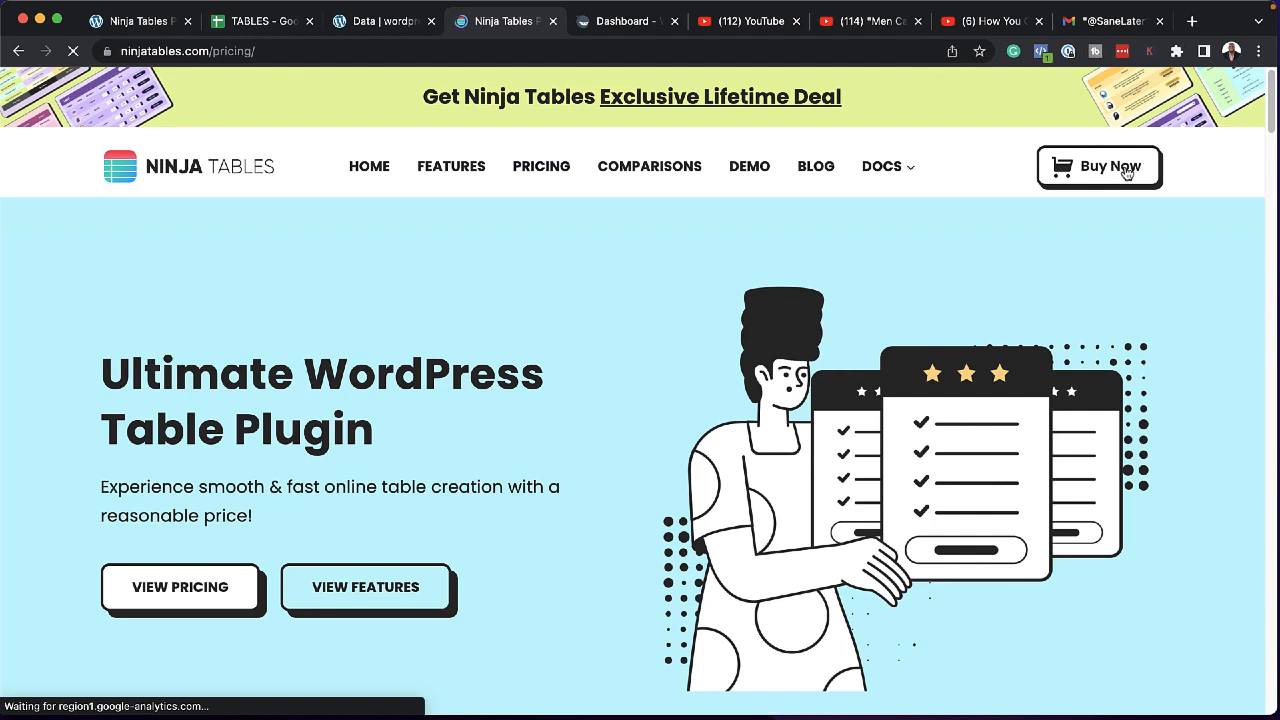
click(199, 586)
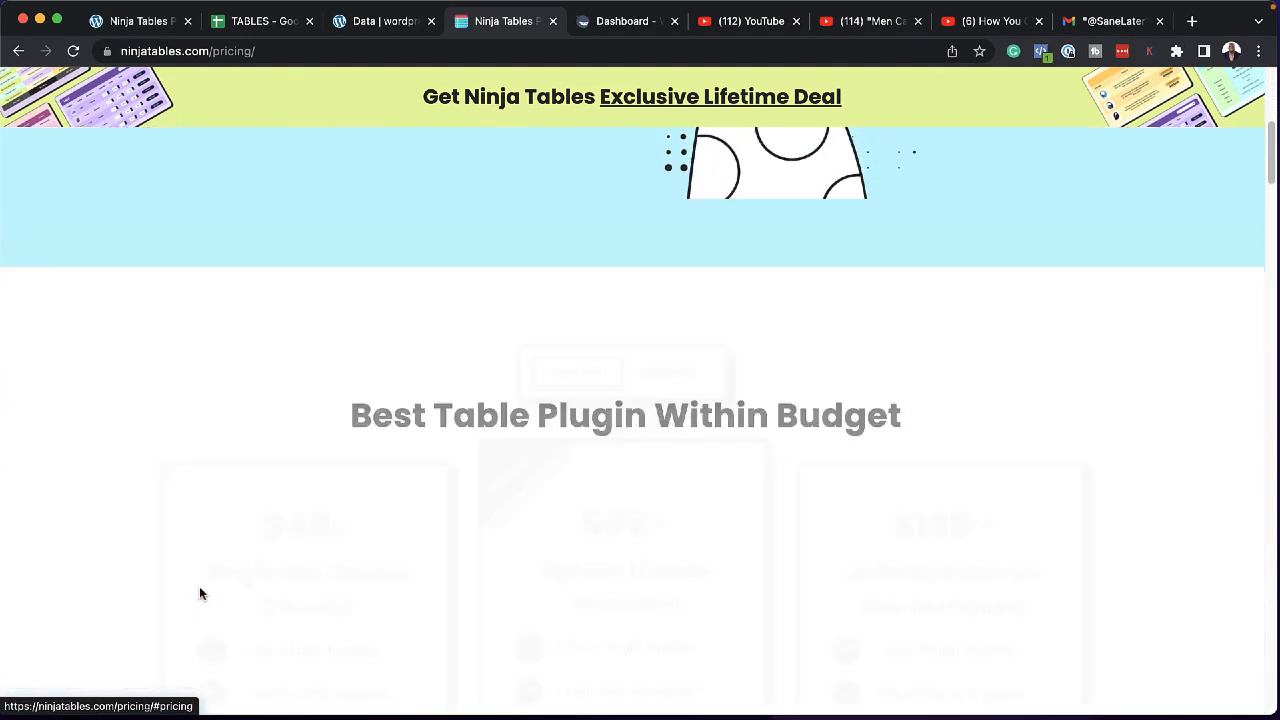
scroll(117, 555, down, 1)
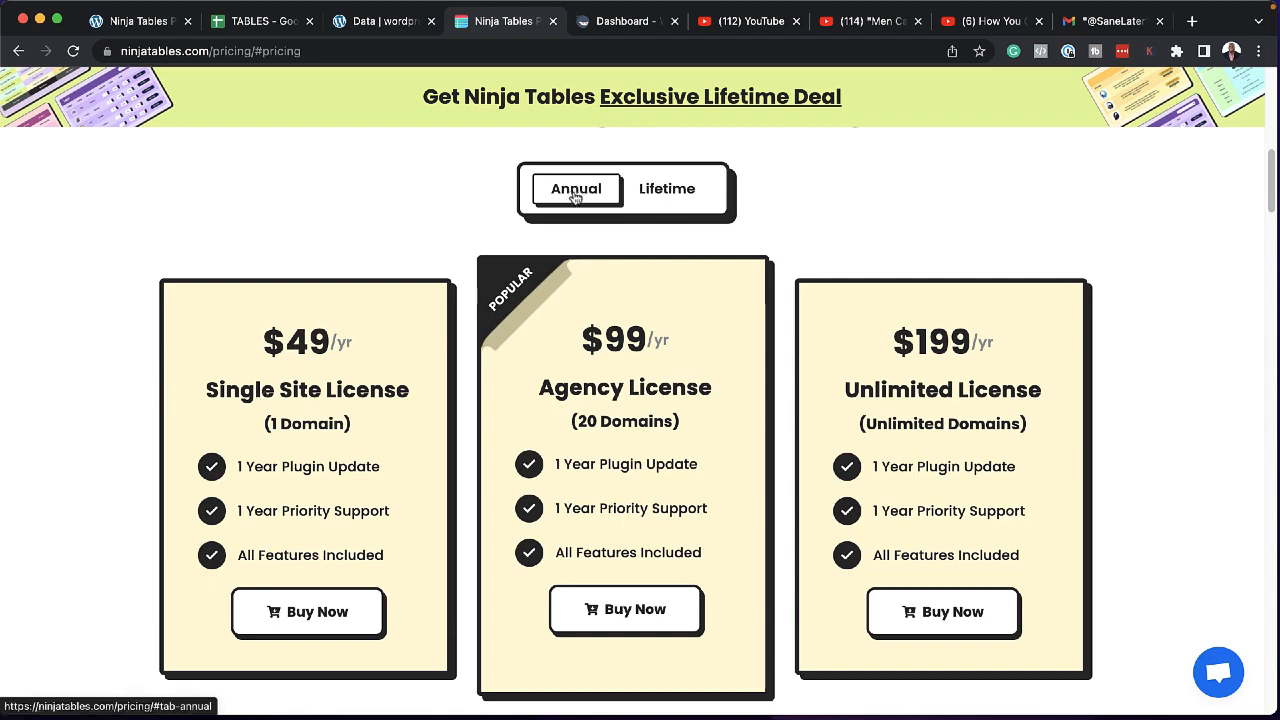
click(655, 191)
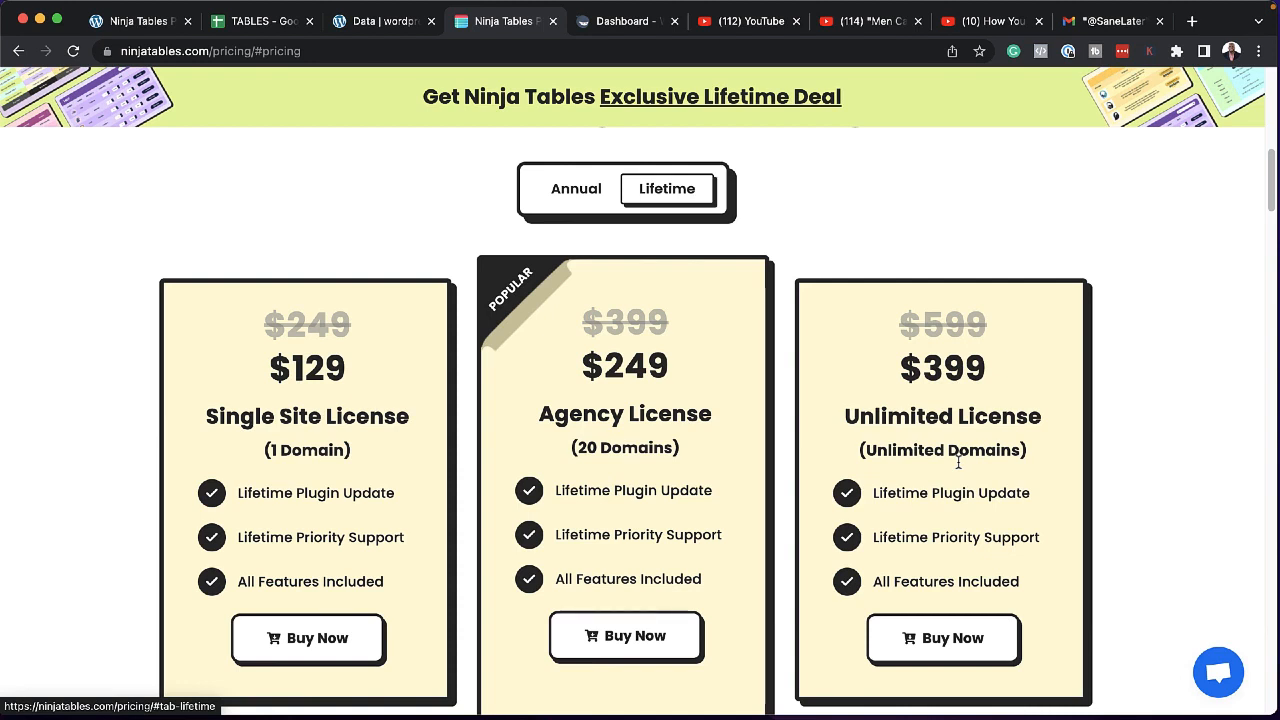
scroll(957, 462, down, 6)
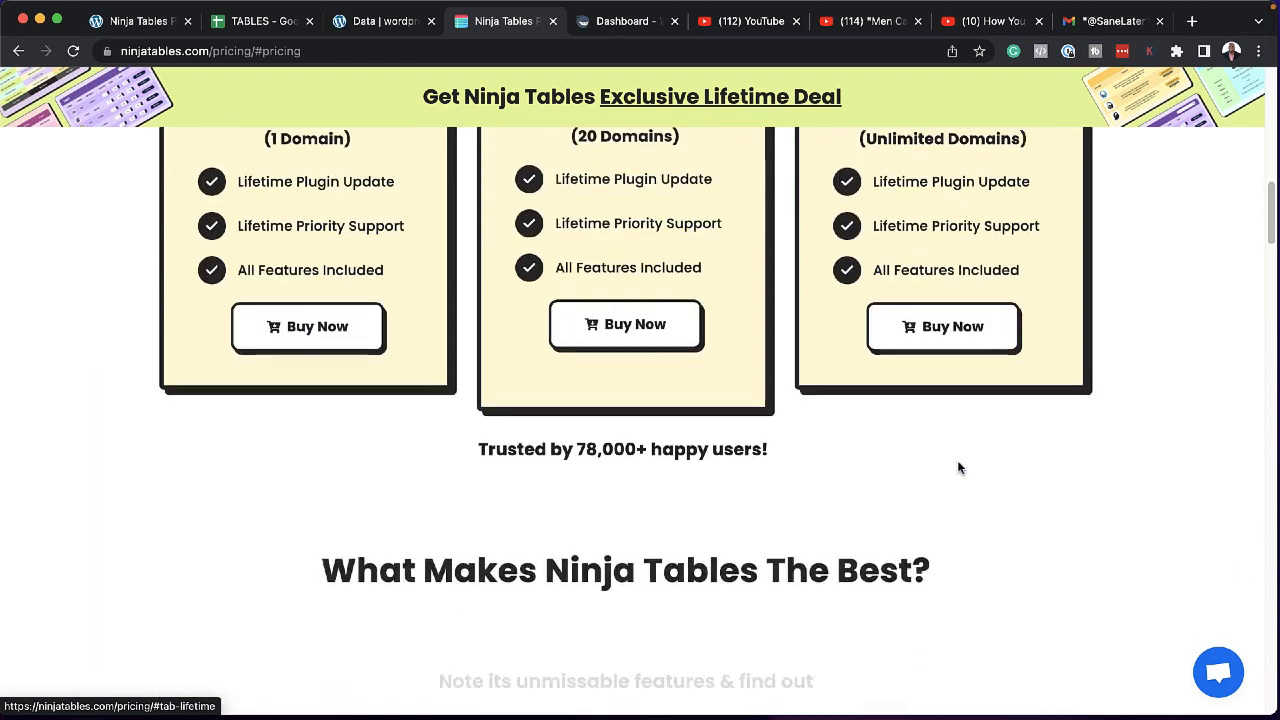
Review the Ninja Tables feature highlights below the pricing plans, and open the full features page to look through it.
scroll(957, 466, down, 2)
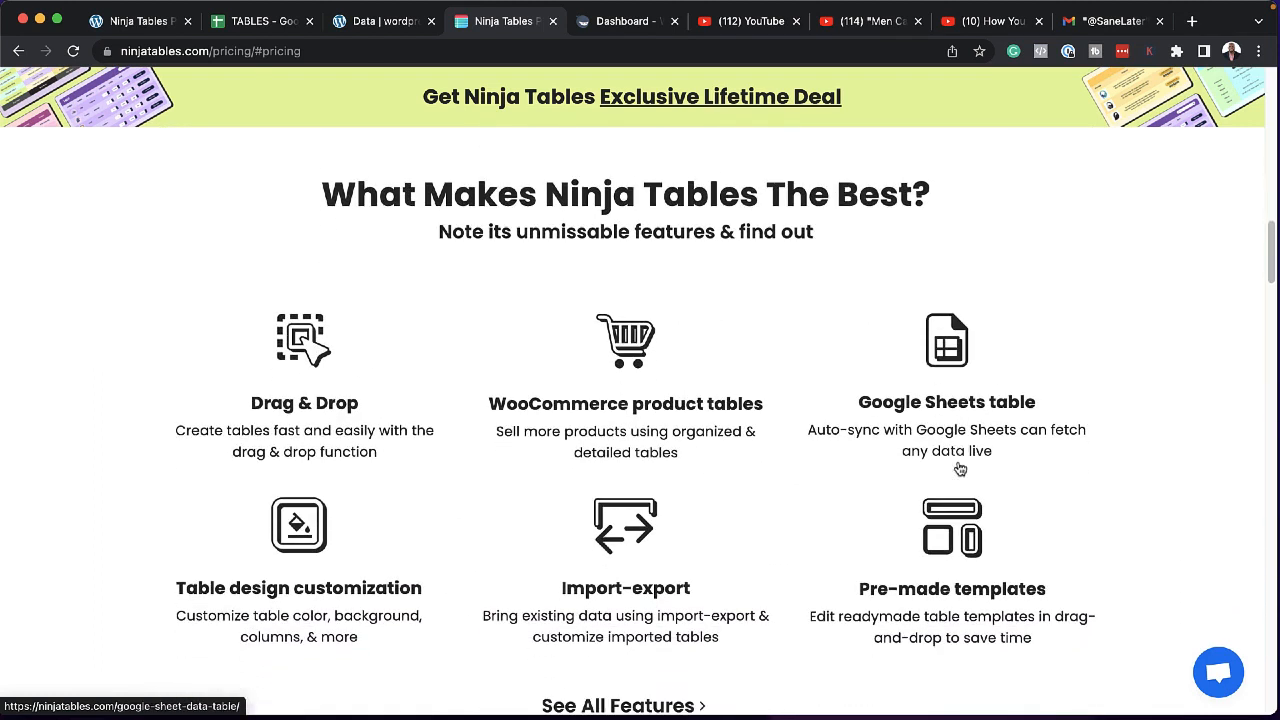
scroll(957, 466, down, 1)
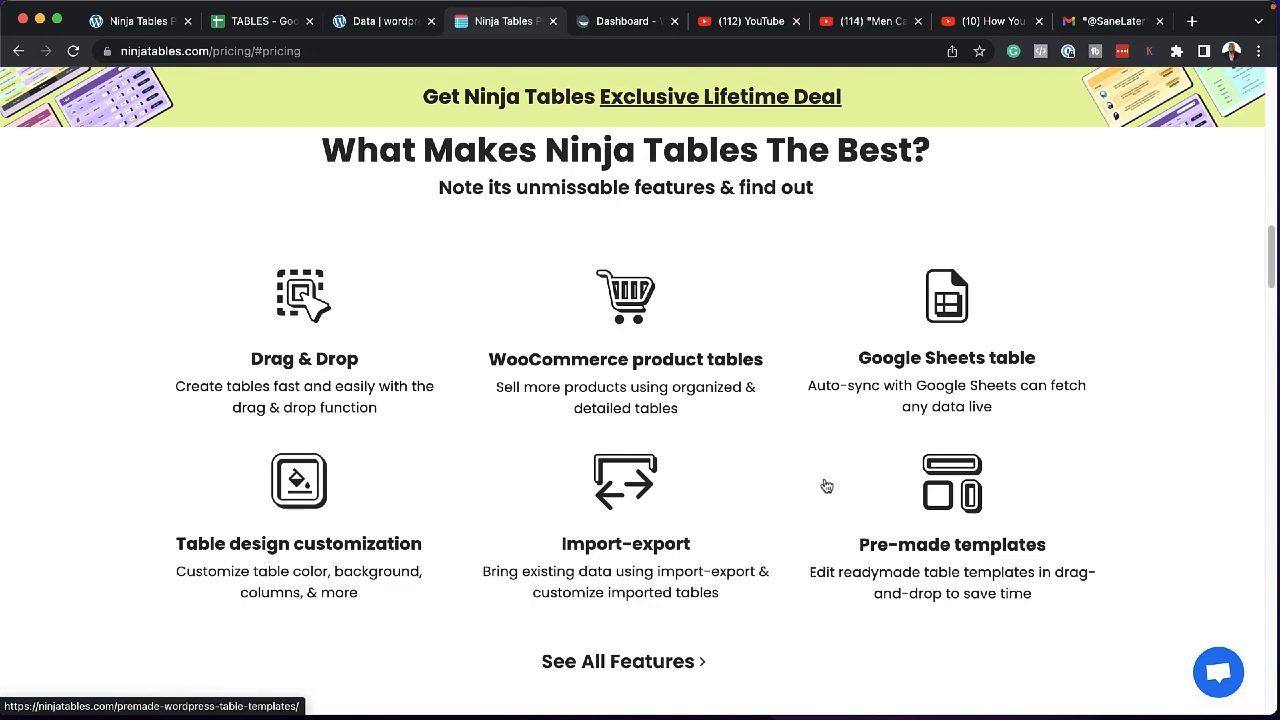
scroll(826, 485, down, 1)
scroll(826, 485, down, 4)
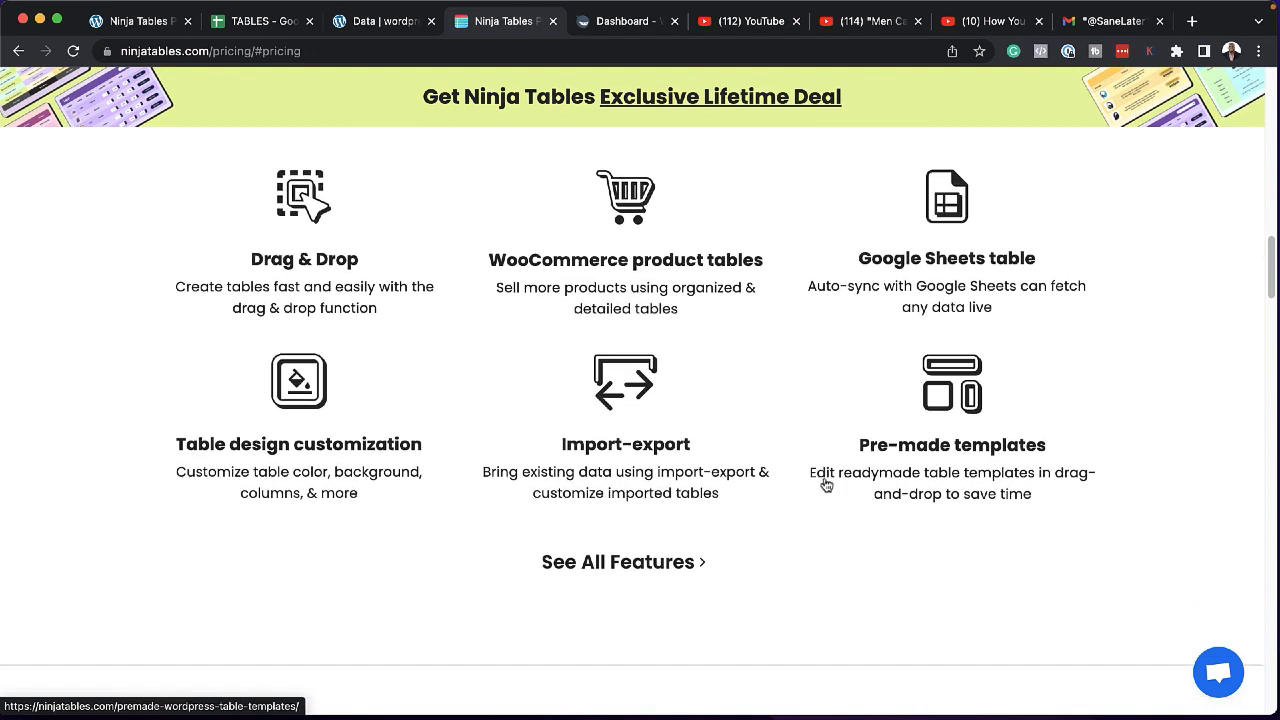
scroll(826, 480, down, 1)
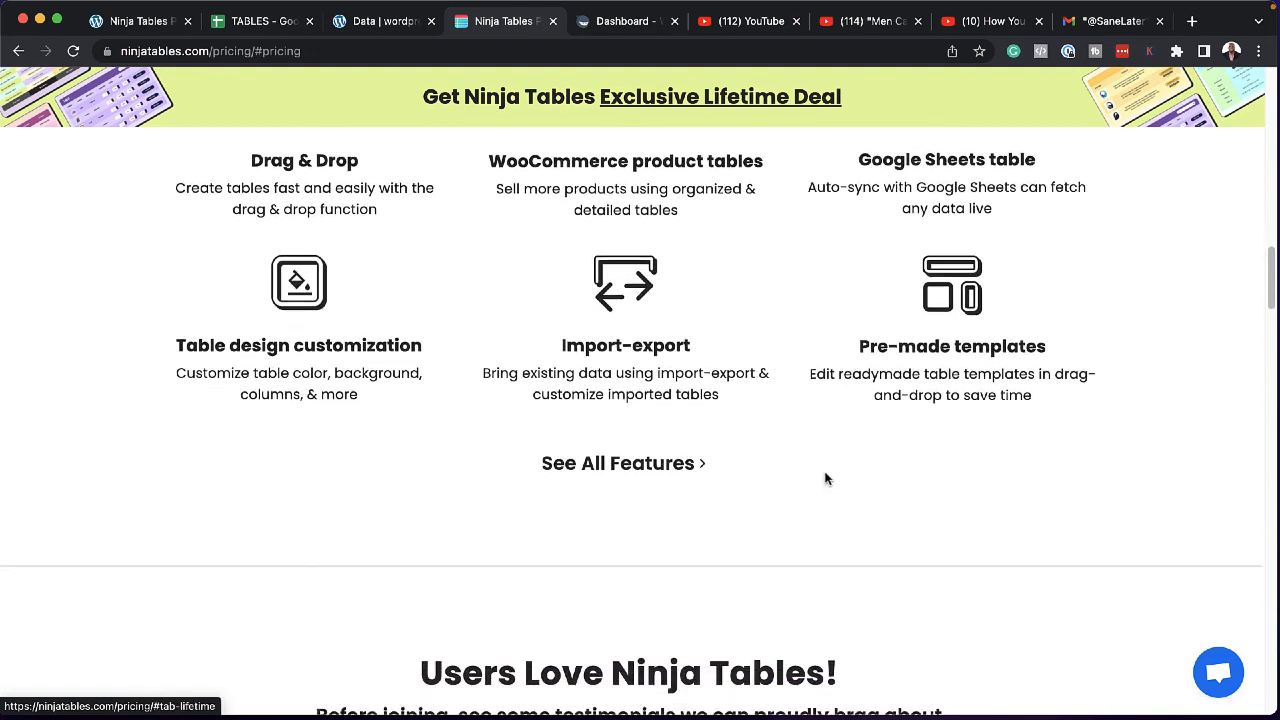
click(664, 468)
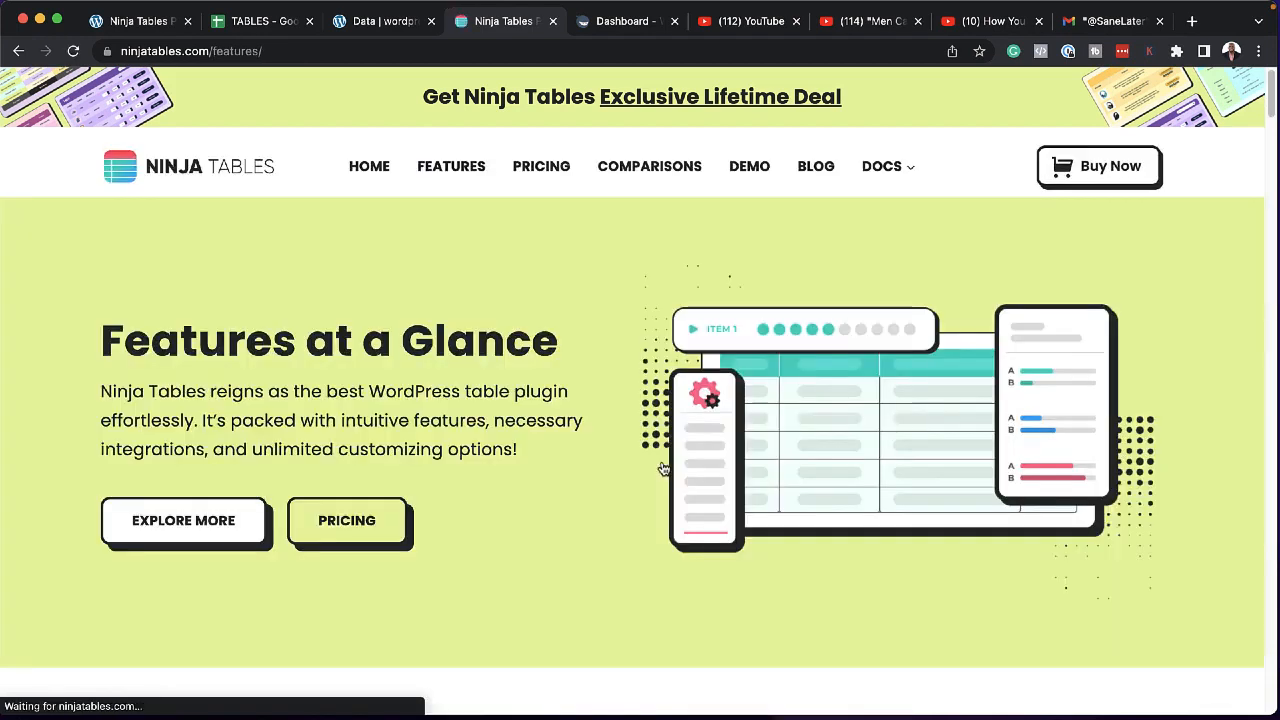
scroll(664, 468, down, 2)
scroll(664, 468, down, 10)
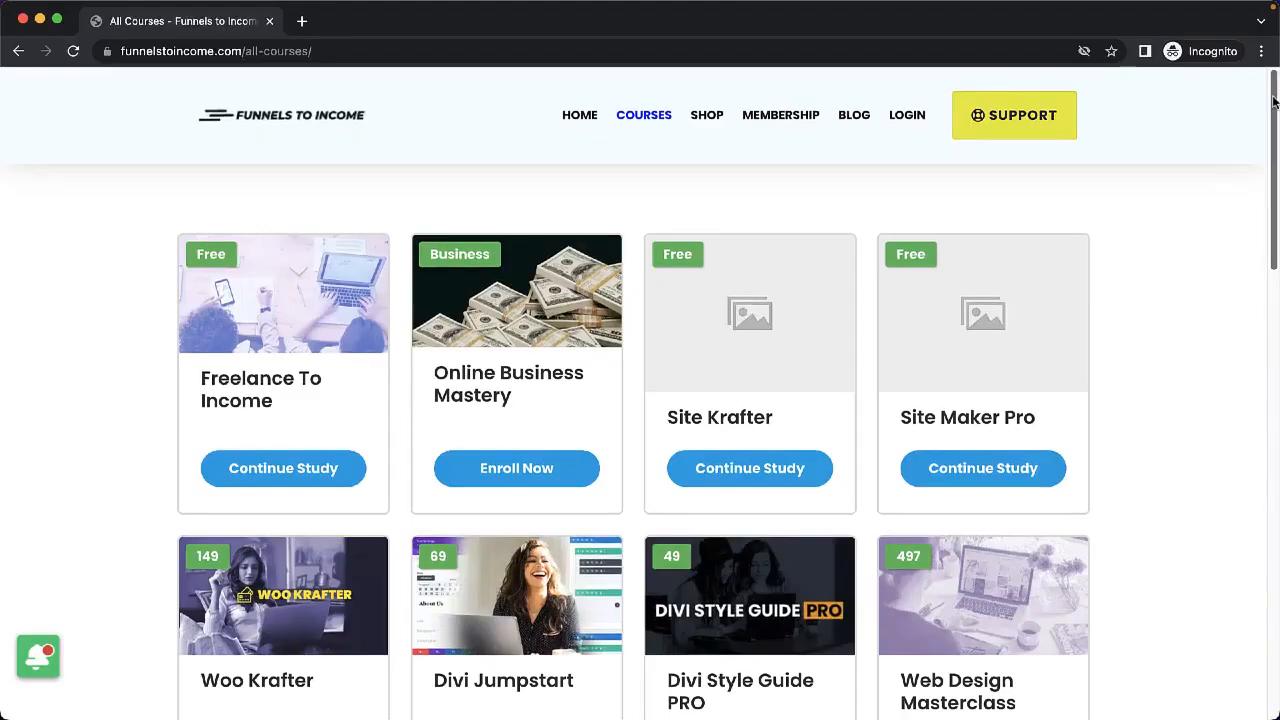
Look through the course catalogue on the Funnels to Income All Courses page.
scroll(1275, 135, down, 2)
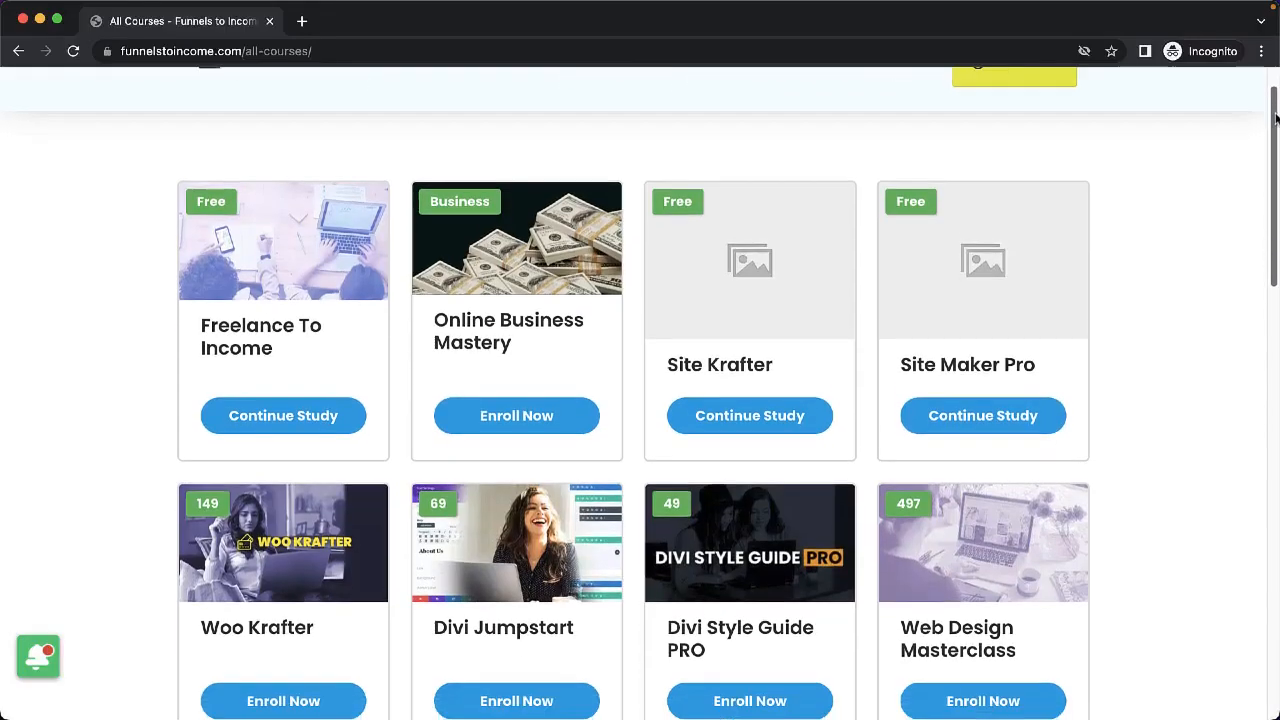
drag(1275, 135, 1275, 415)
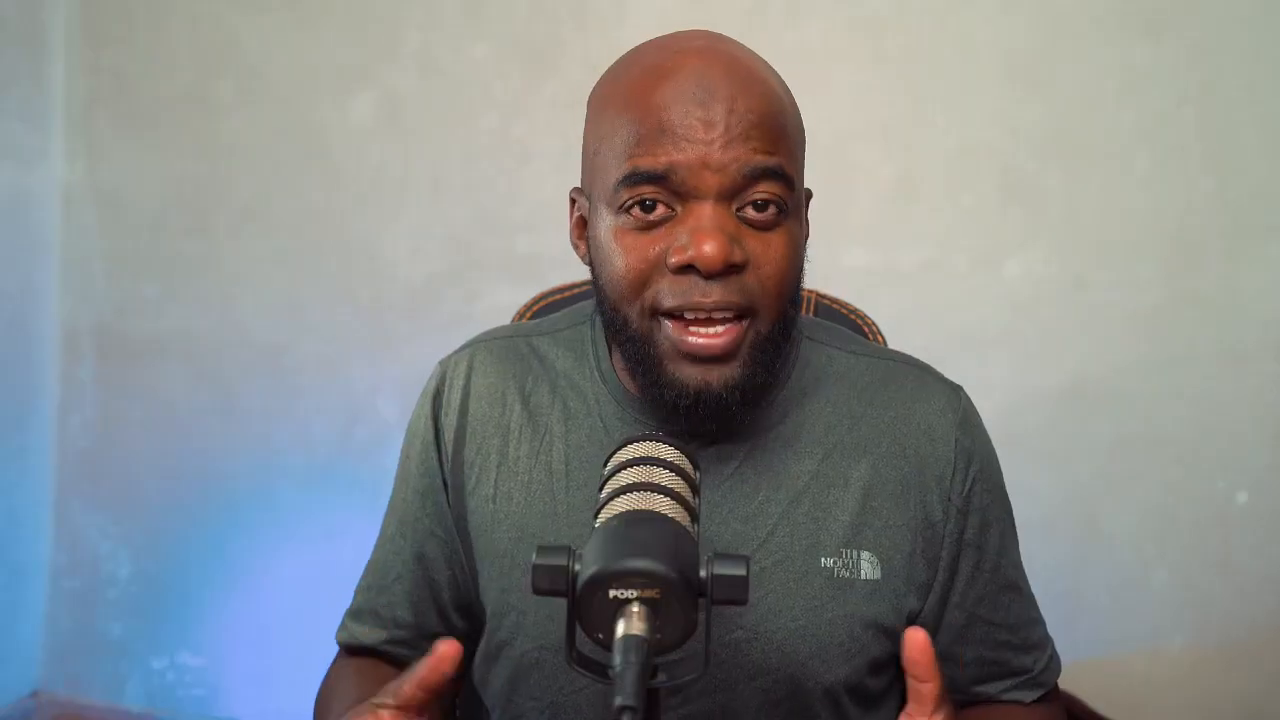